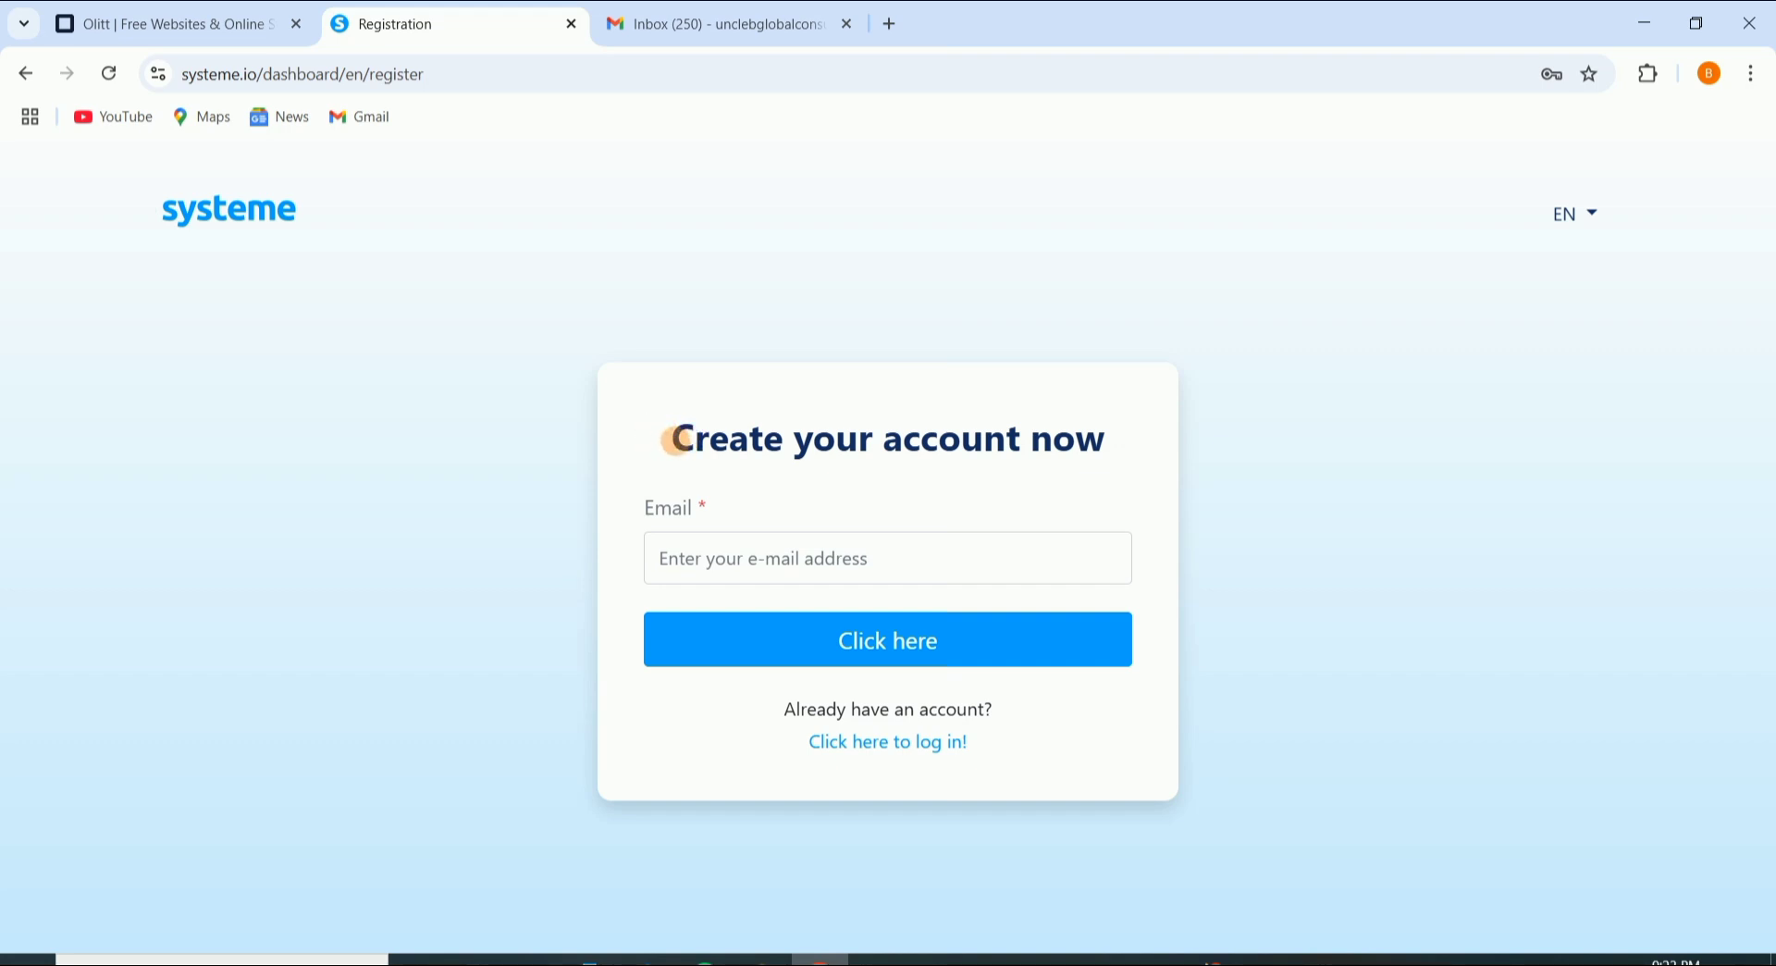
Step: Paste the Gmail address into the sign-up Email field and submit it
left_click(787, 558)
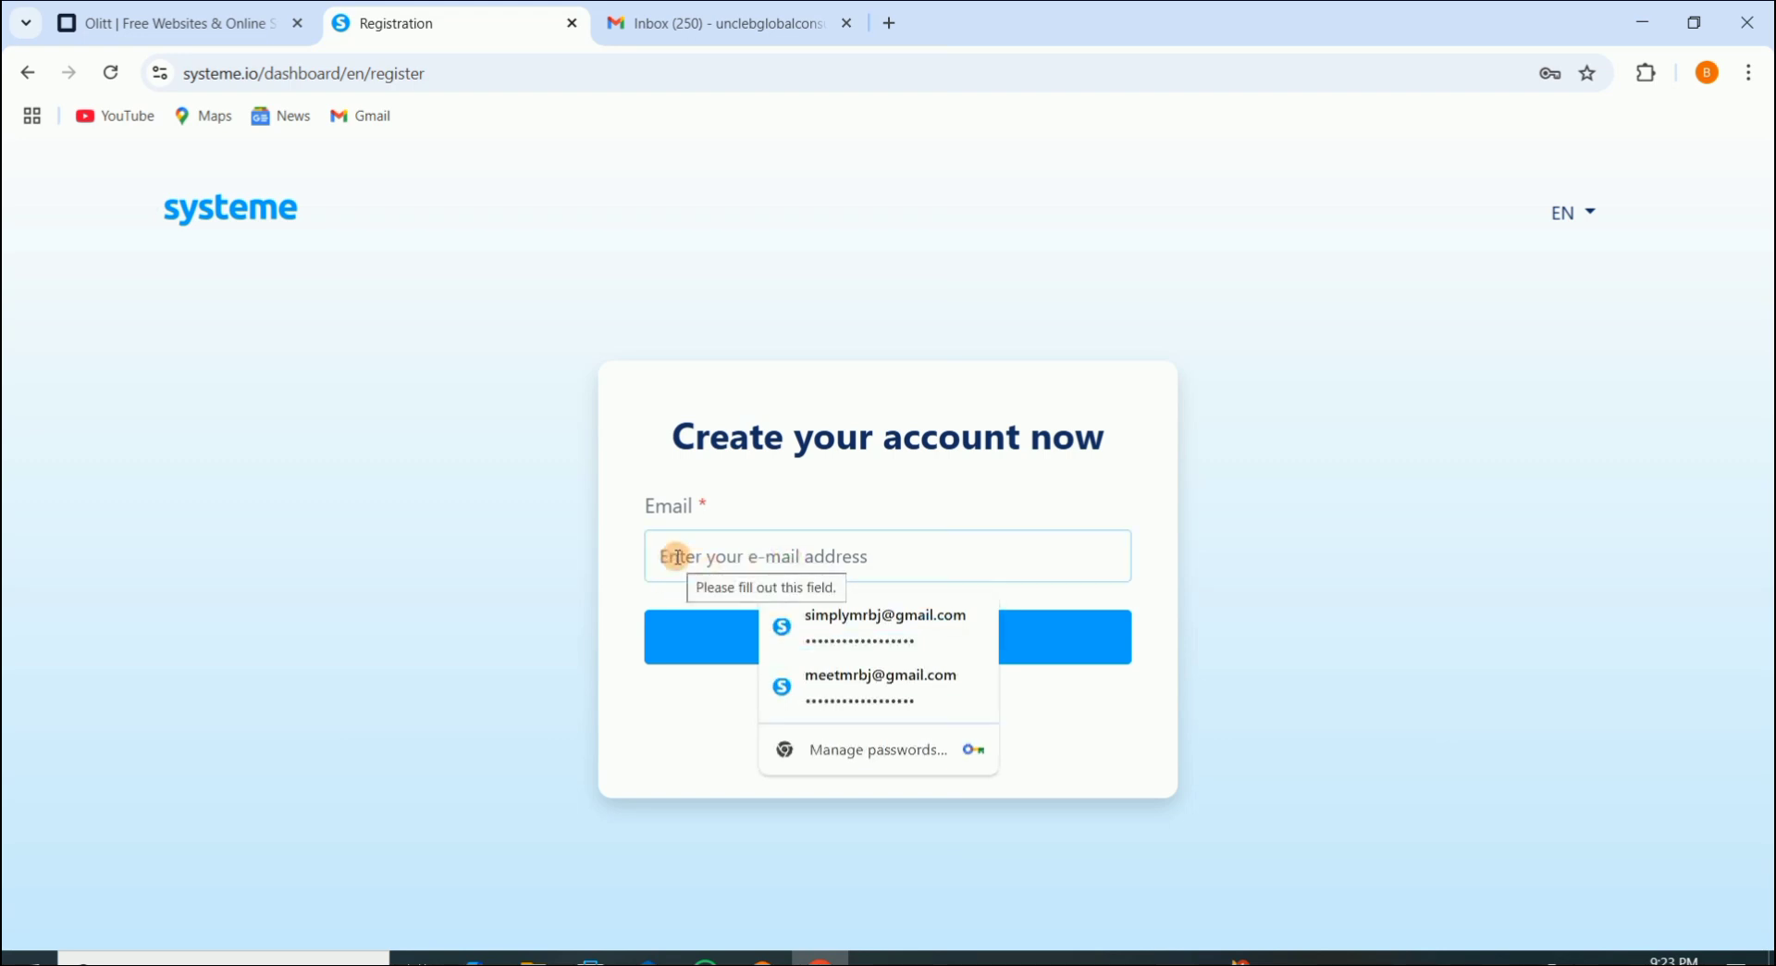
key("ctrl+v")
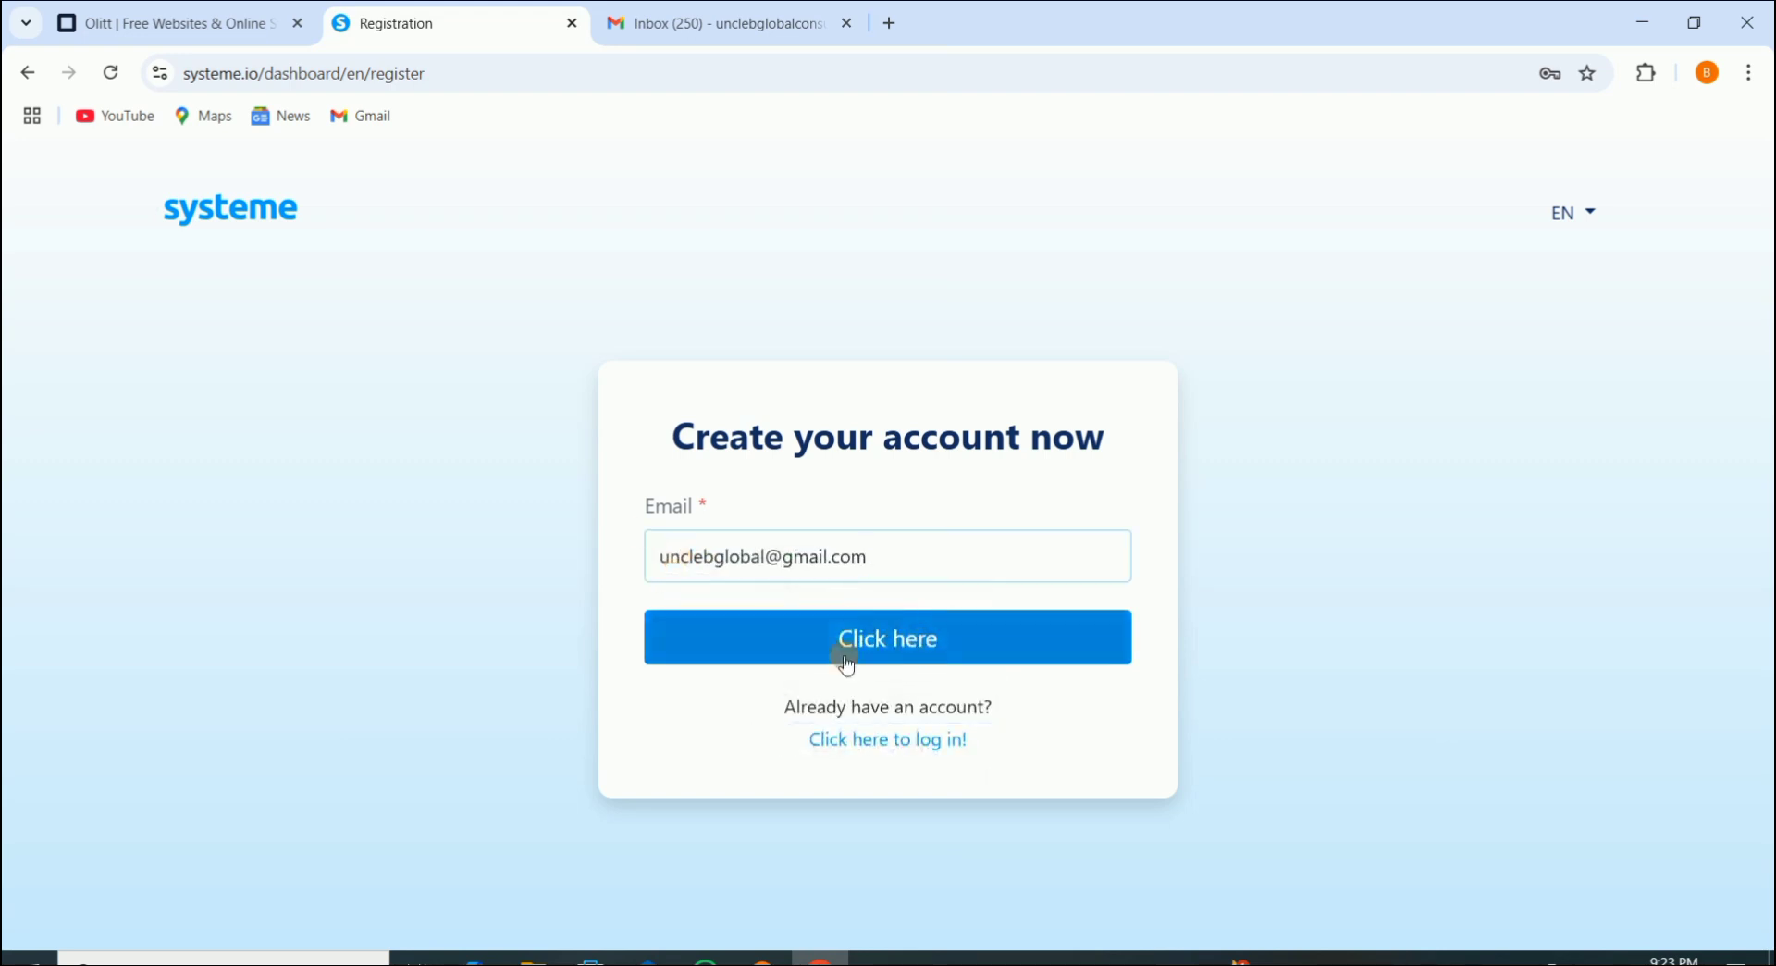
left_click(821, 646)
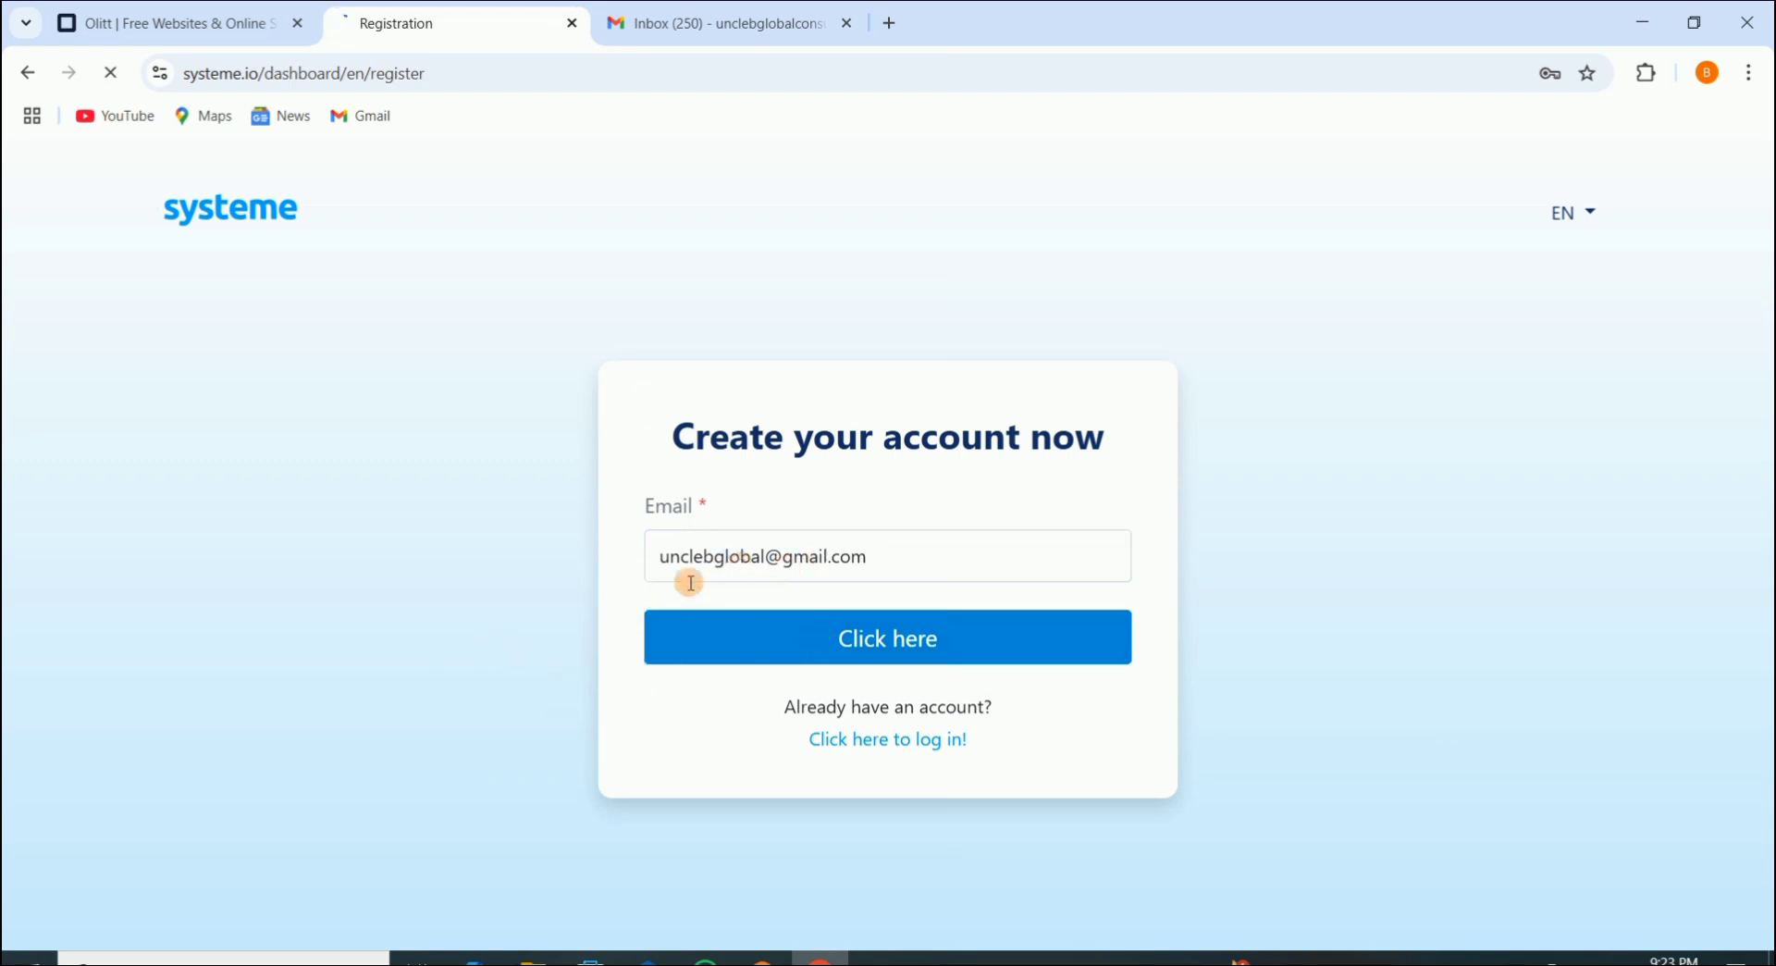
Step: Re-enter the corrected Gmail address, resubmit, and review the 40% discount offer page
left_click(718, 561)
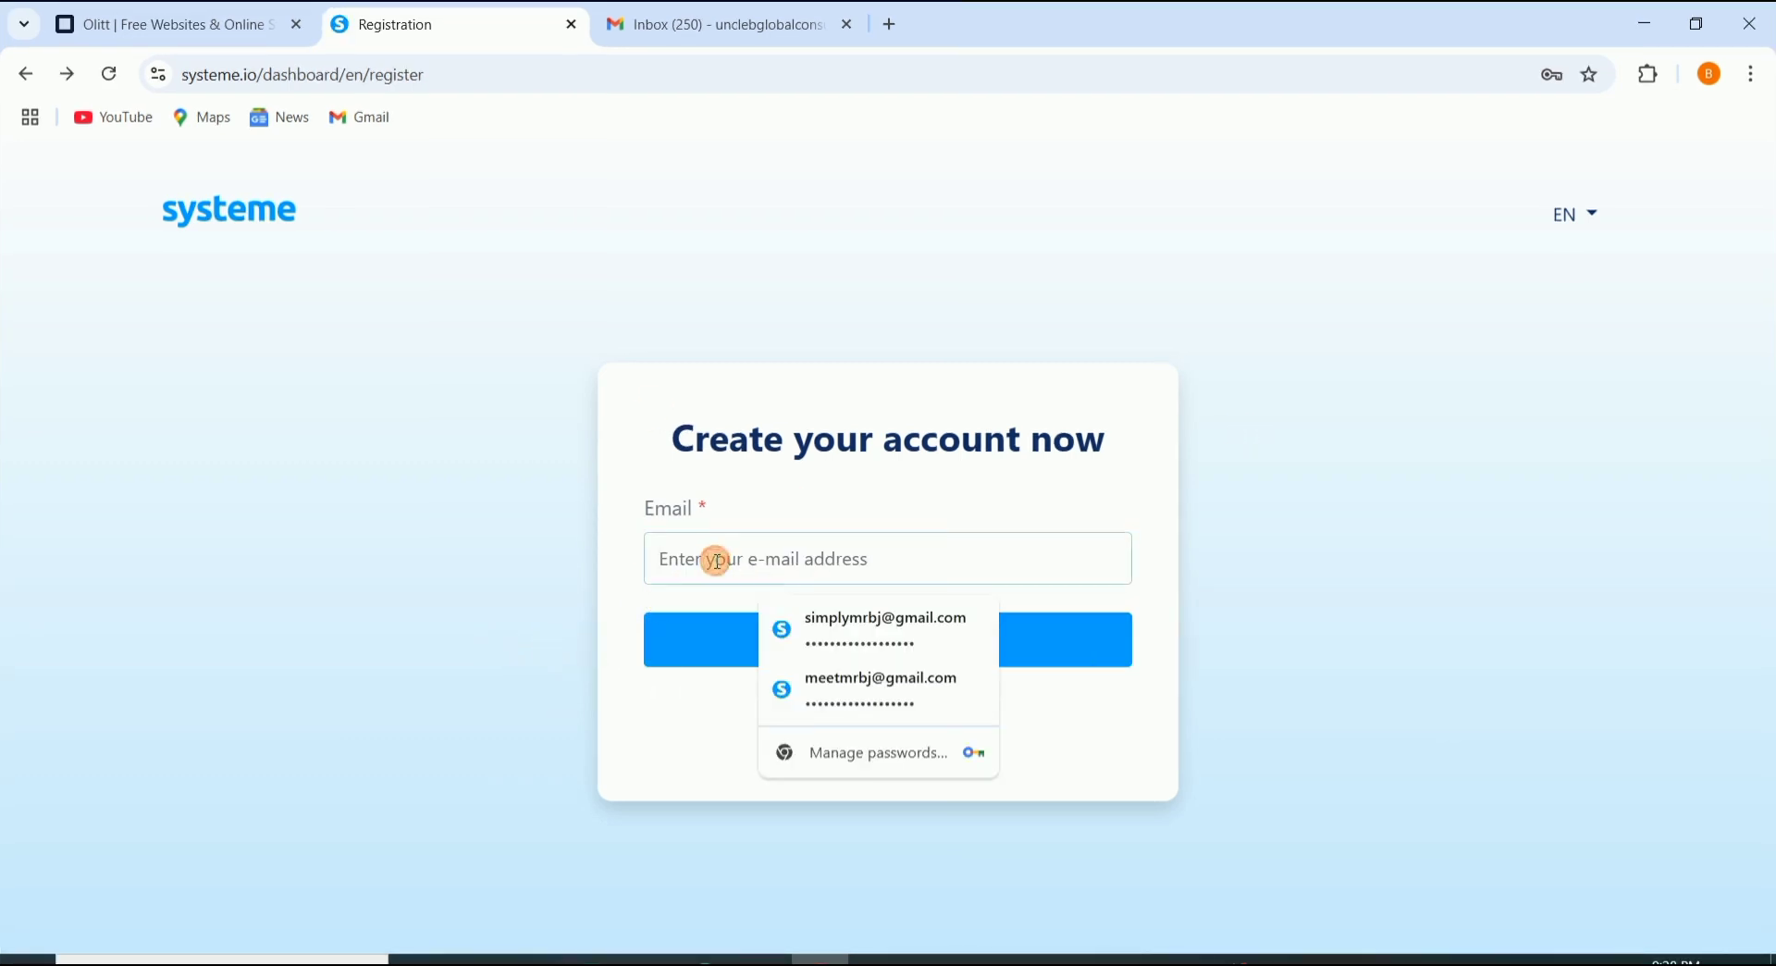
key("ctrl+v")
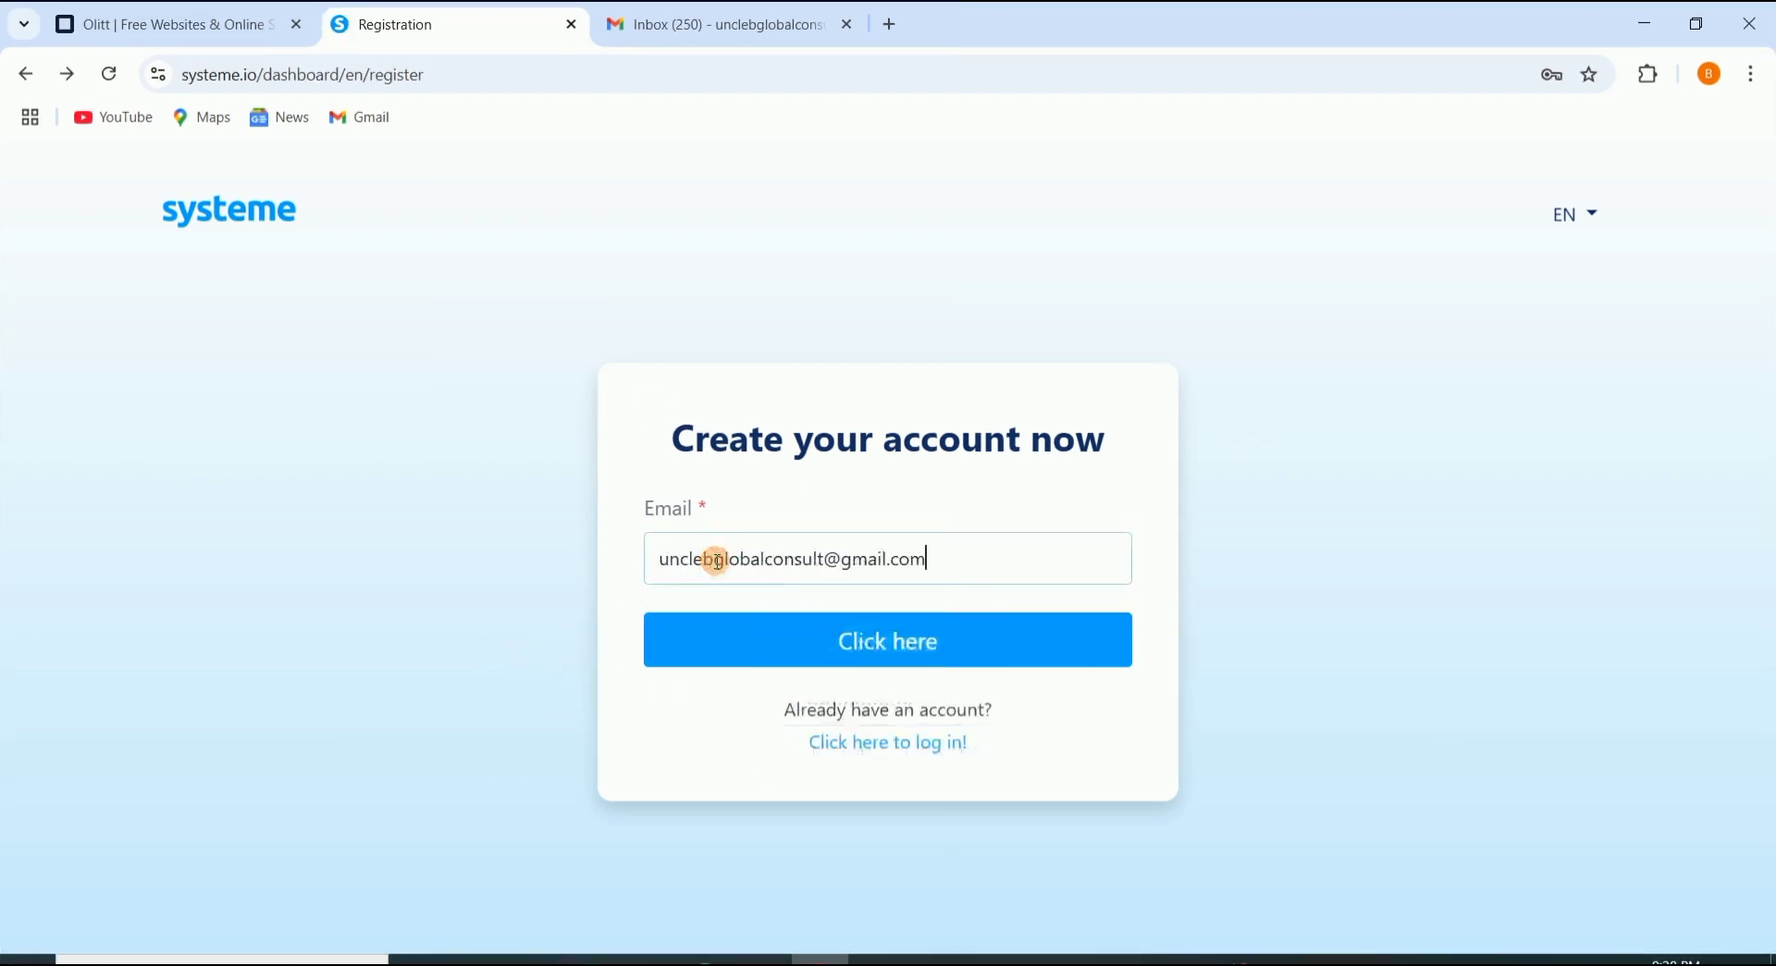
left_click(883, 665)
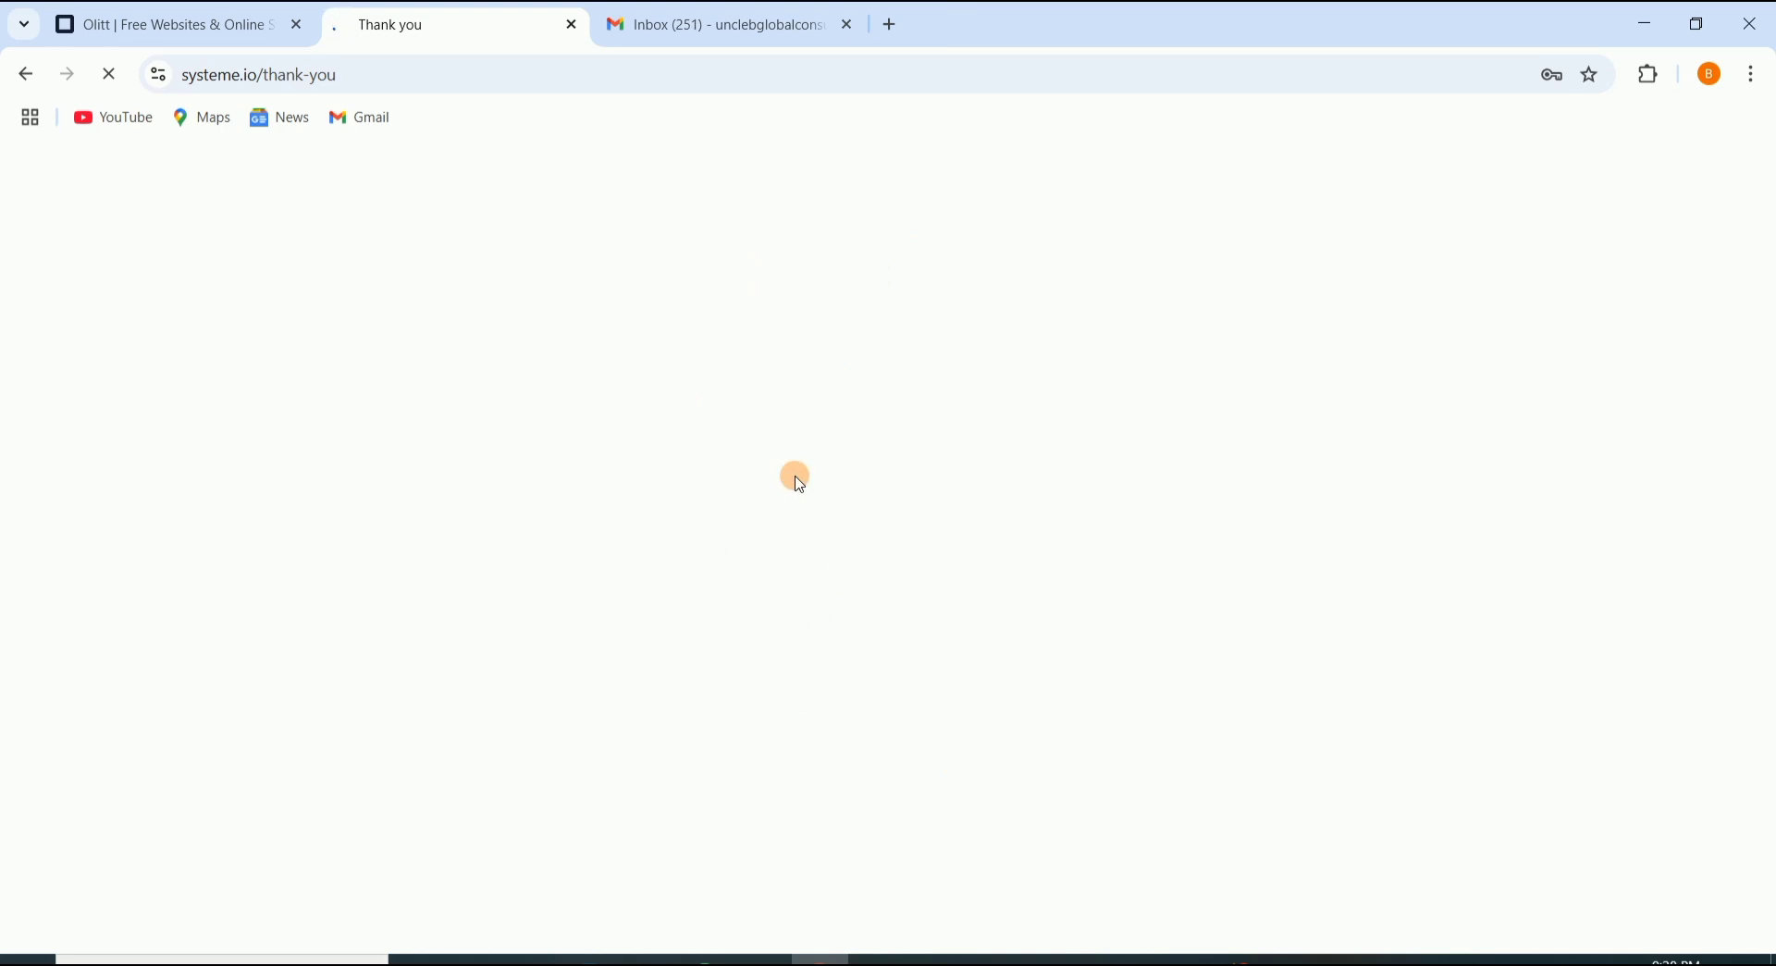
scroll(818, 606, "down", 20)
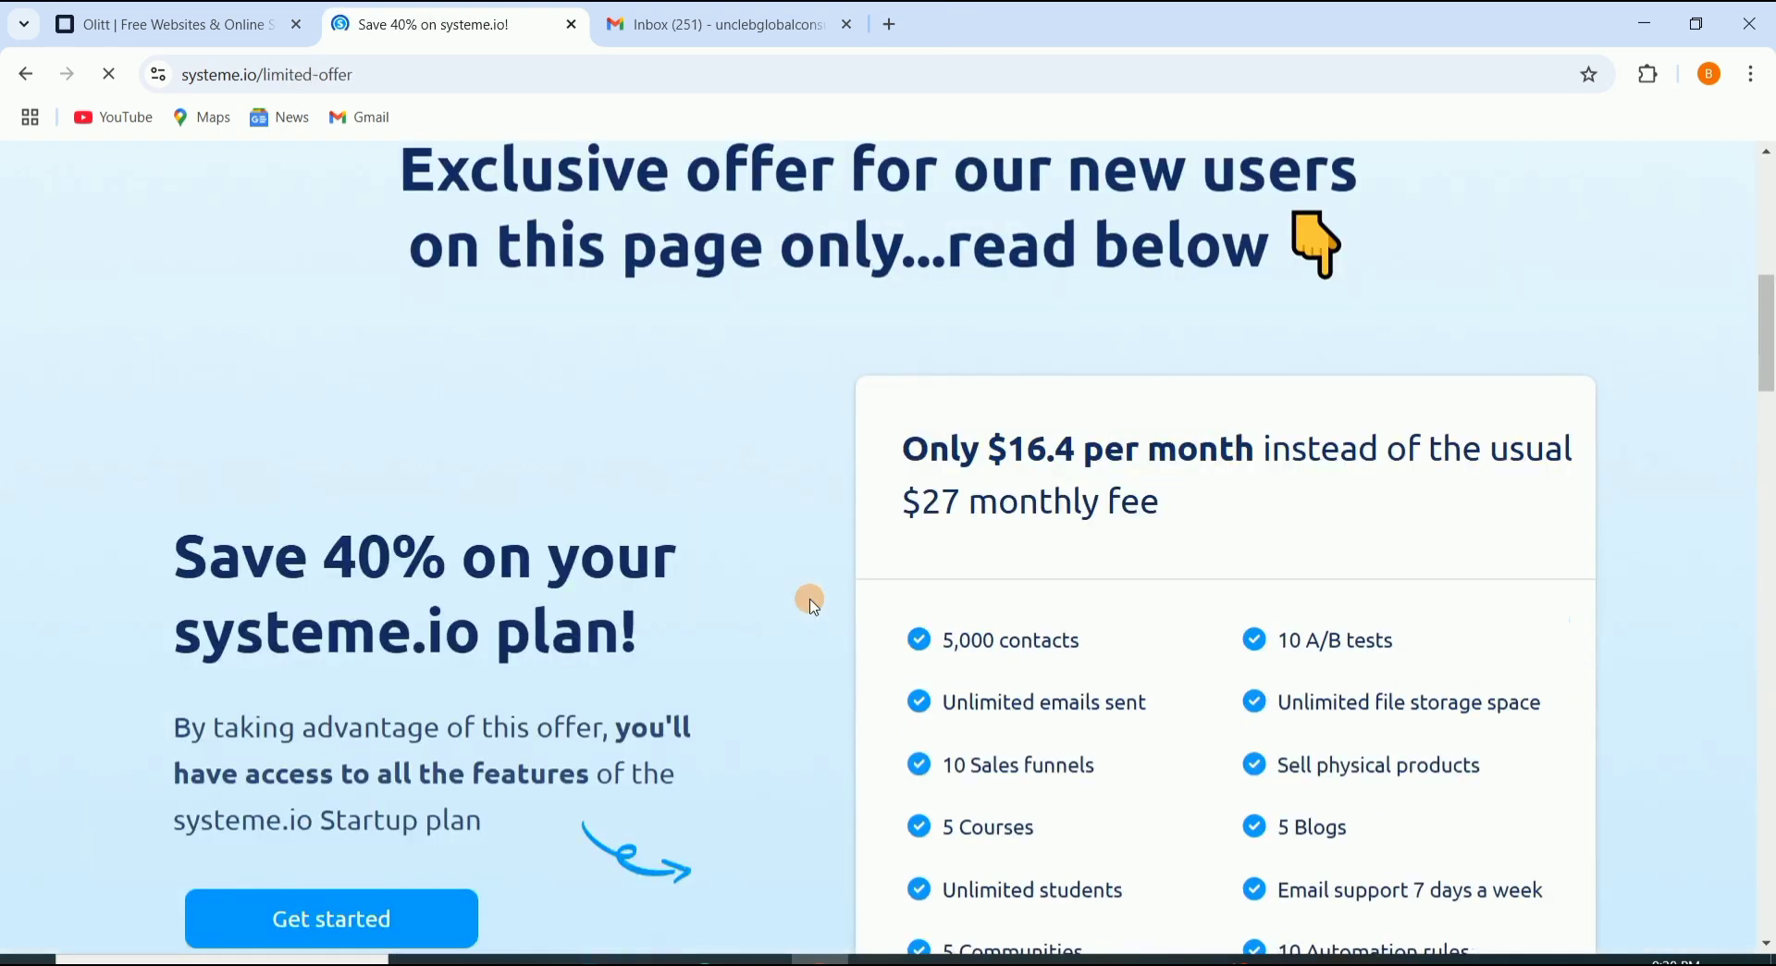
scroll(805, 592, "down", 10)
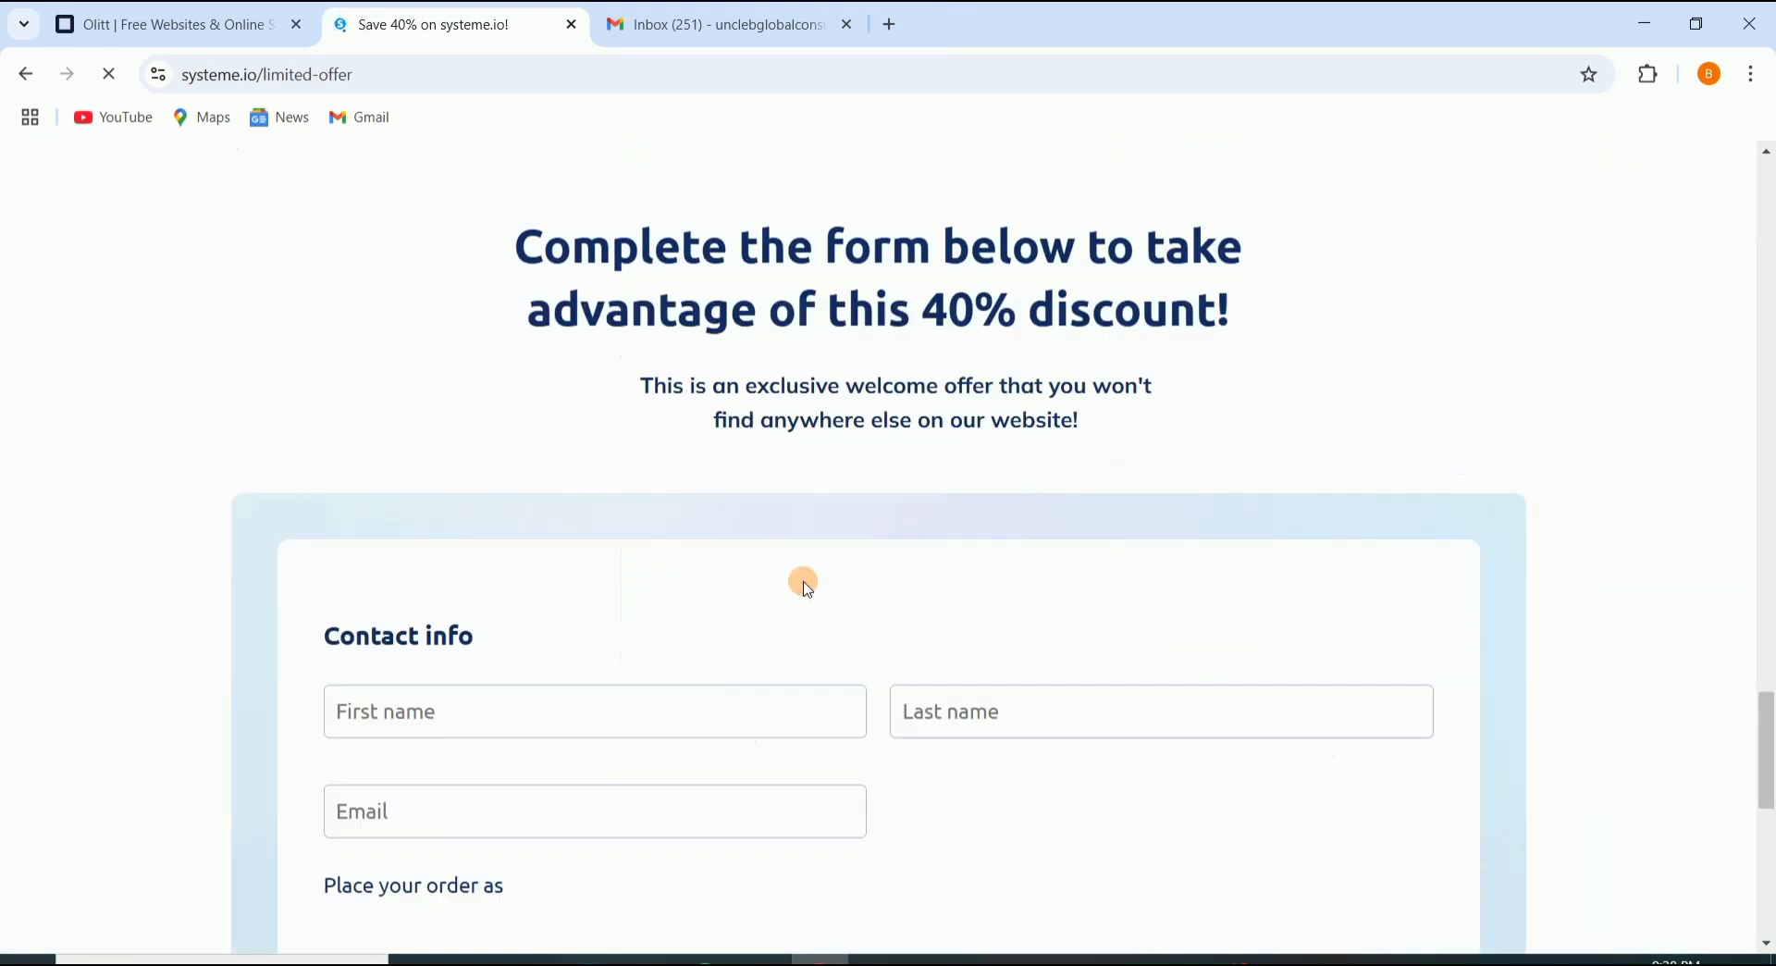
scroll(797, 581, "up", 10)
scroll(791, 578, "up", 15)
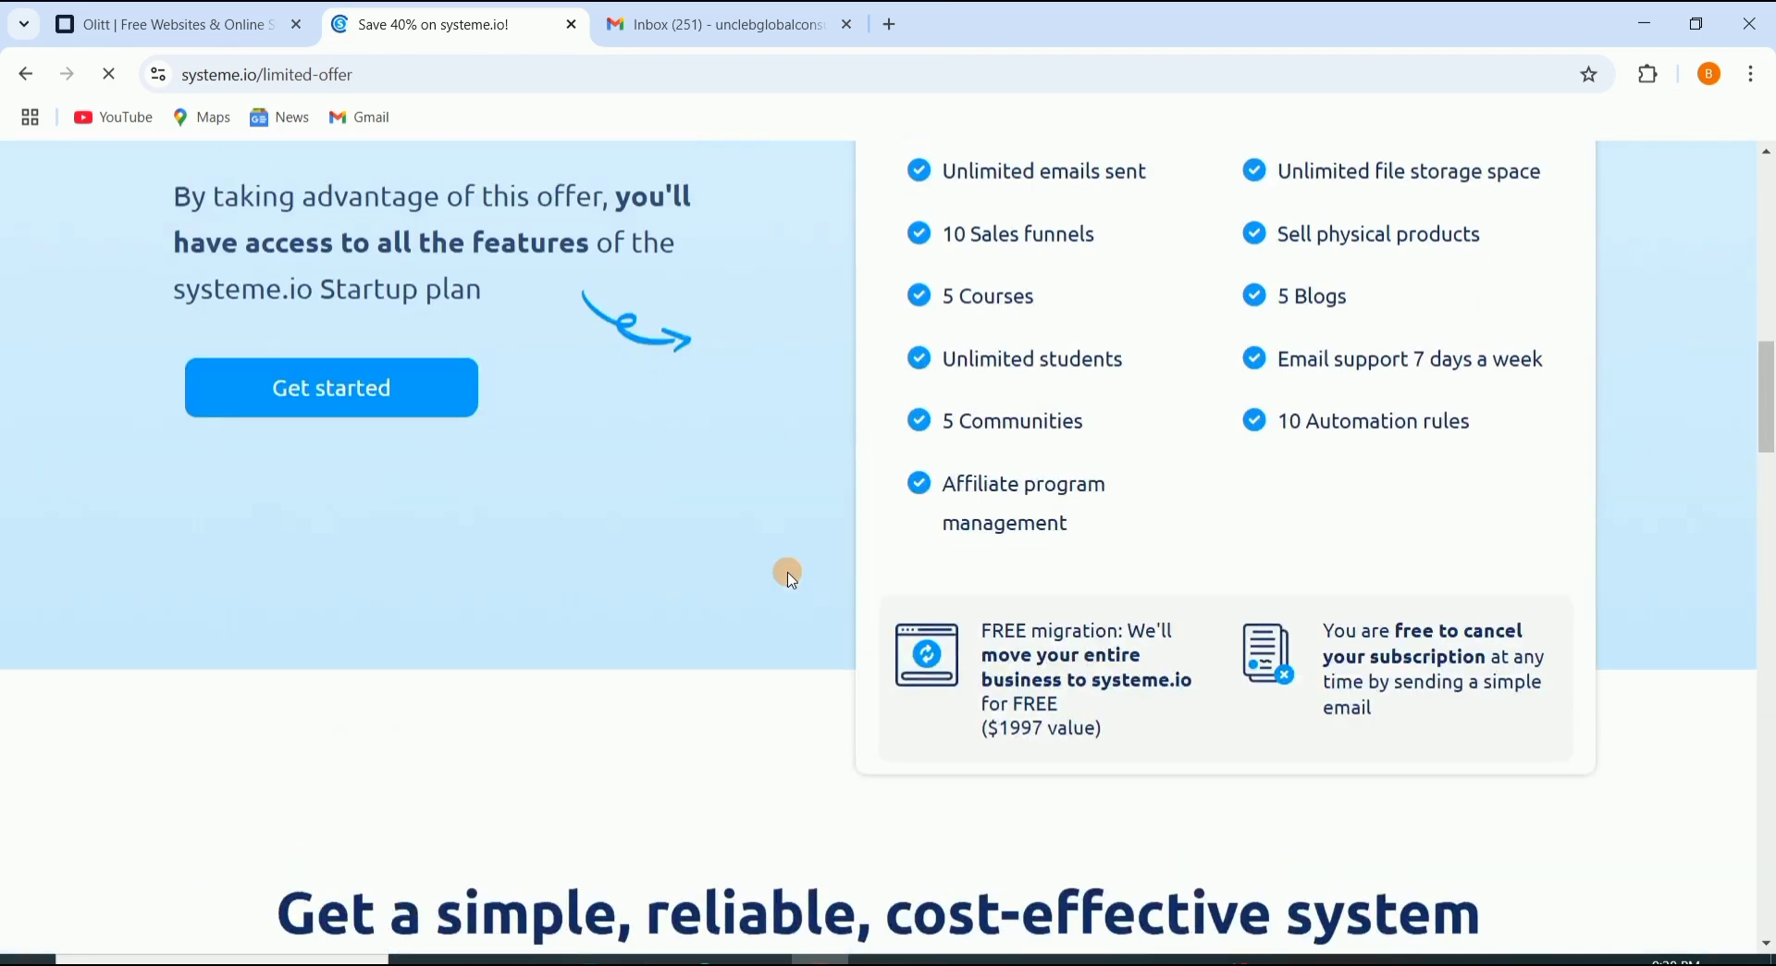
Step: In Gmail, open Systeme.io's 'Confirm your email address' message and follow its confirmation link
left_click(688, 37)
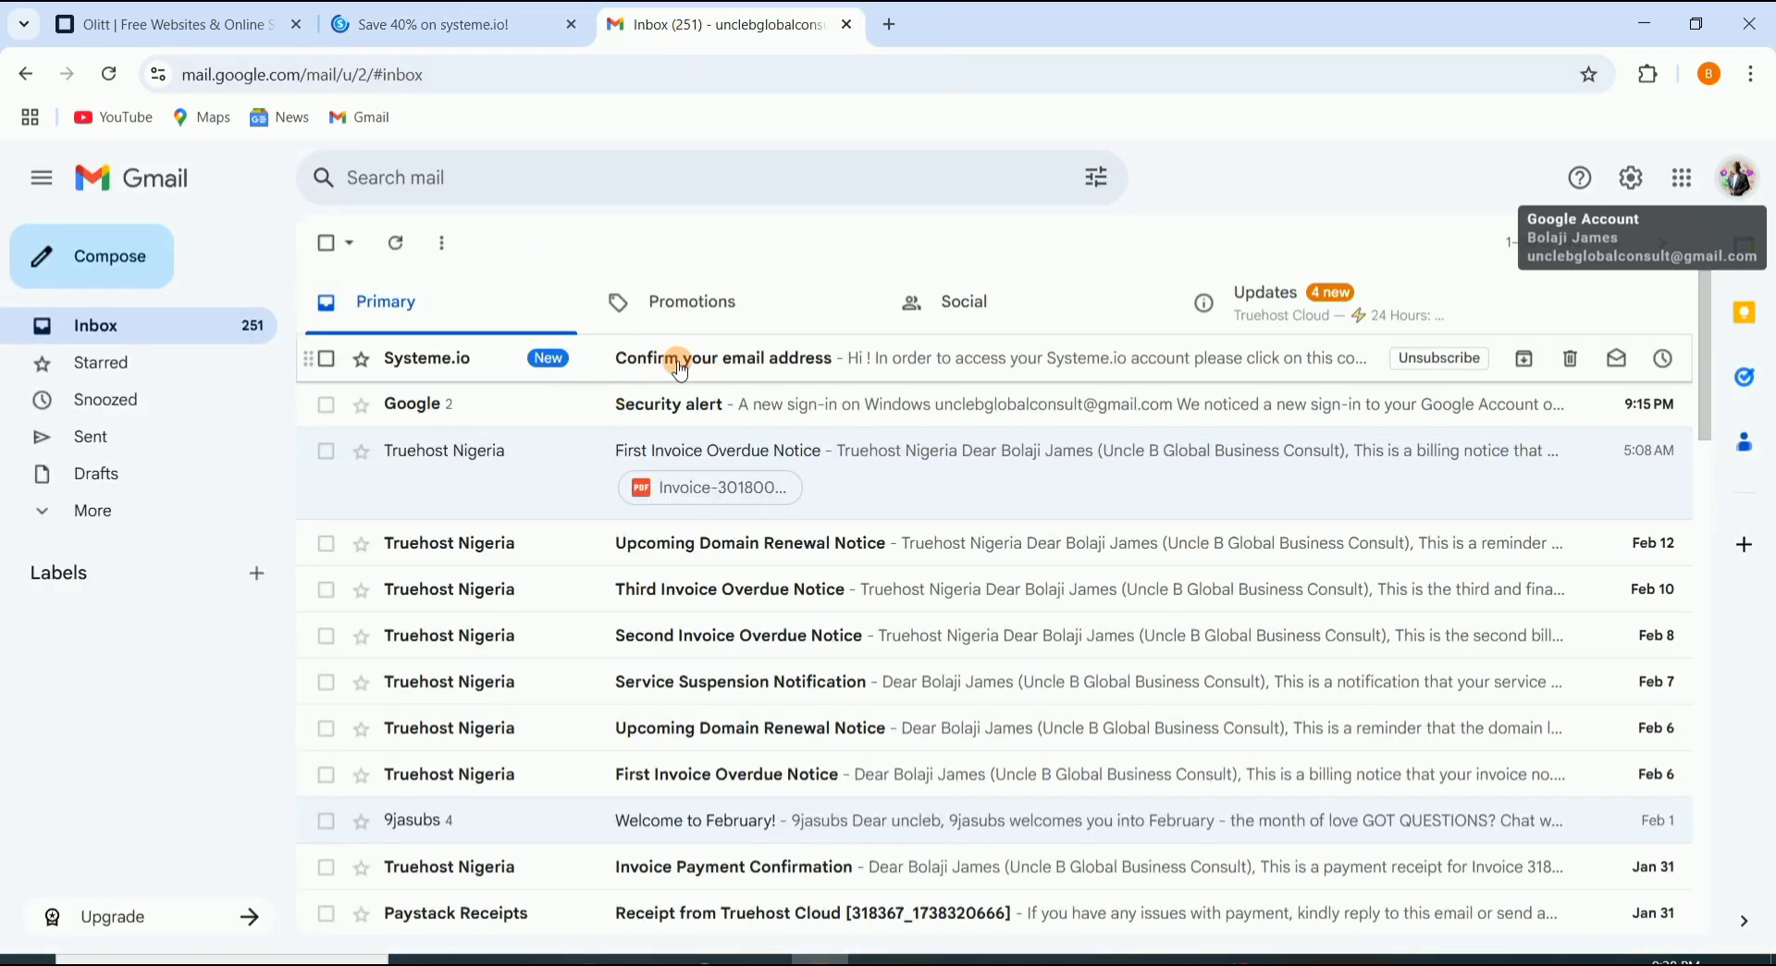
left_click(695, 360)
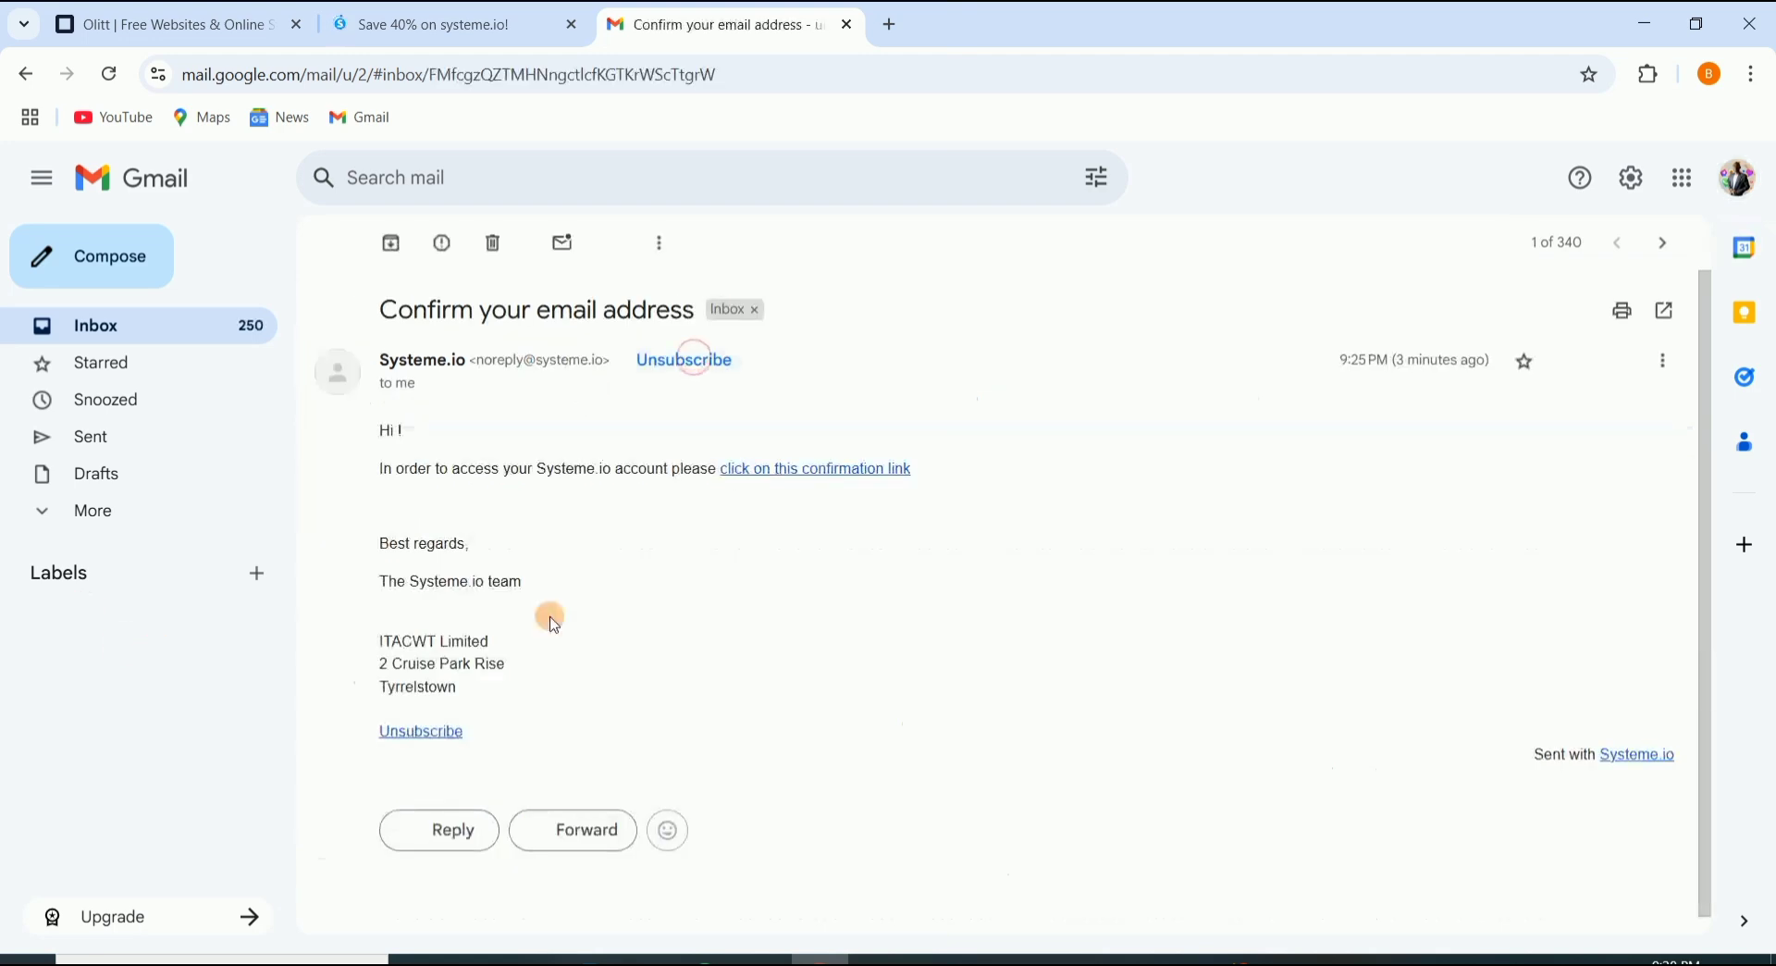
left_click(805, 471)
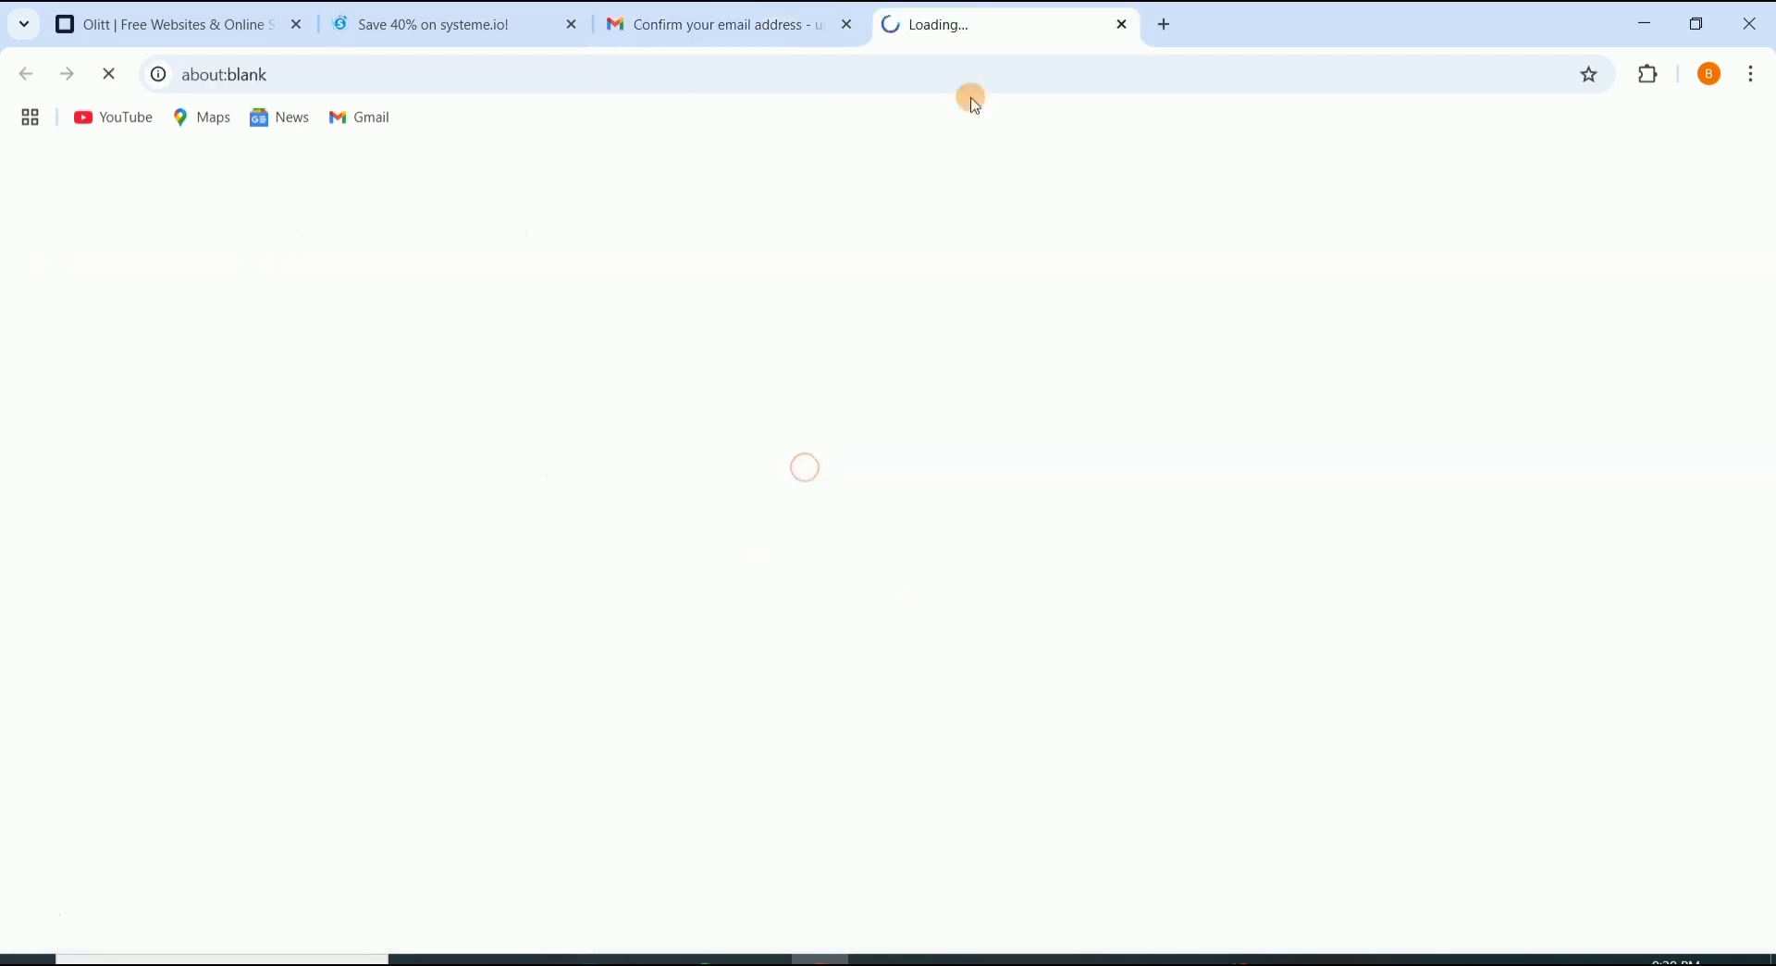
Step: Close the discount offer tab and fill in the First name and Last name fields
left_click(576, 25)
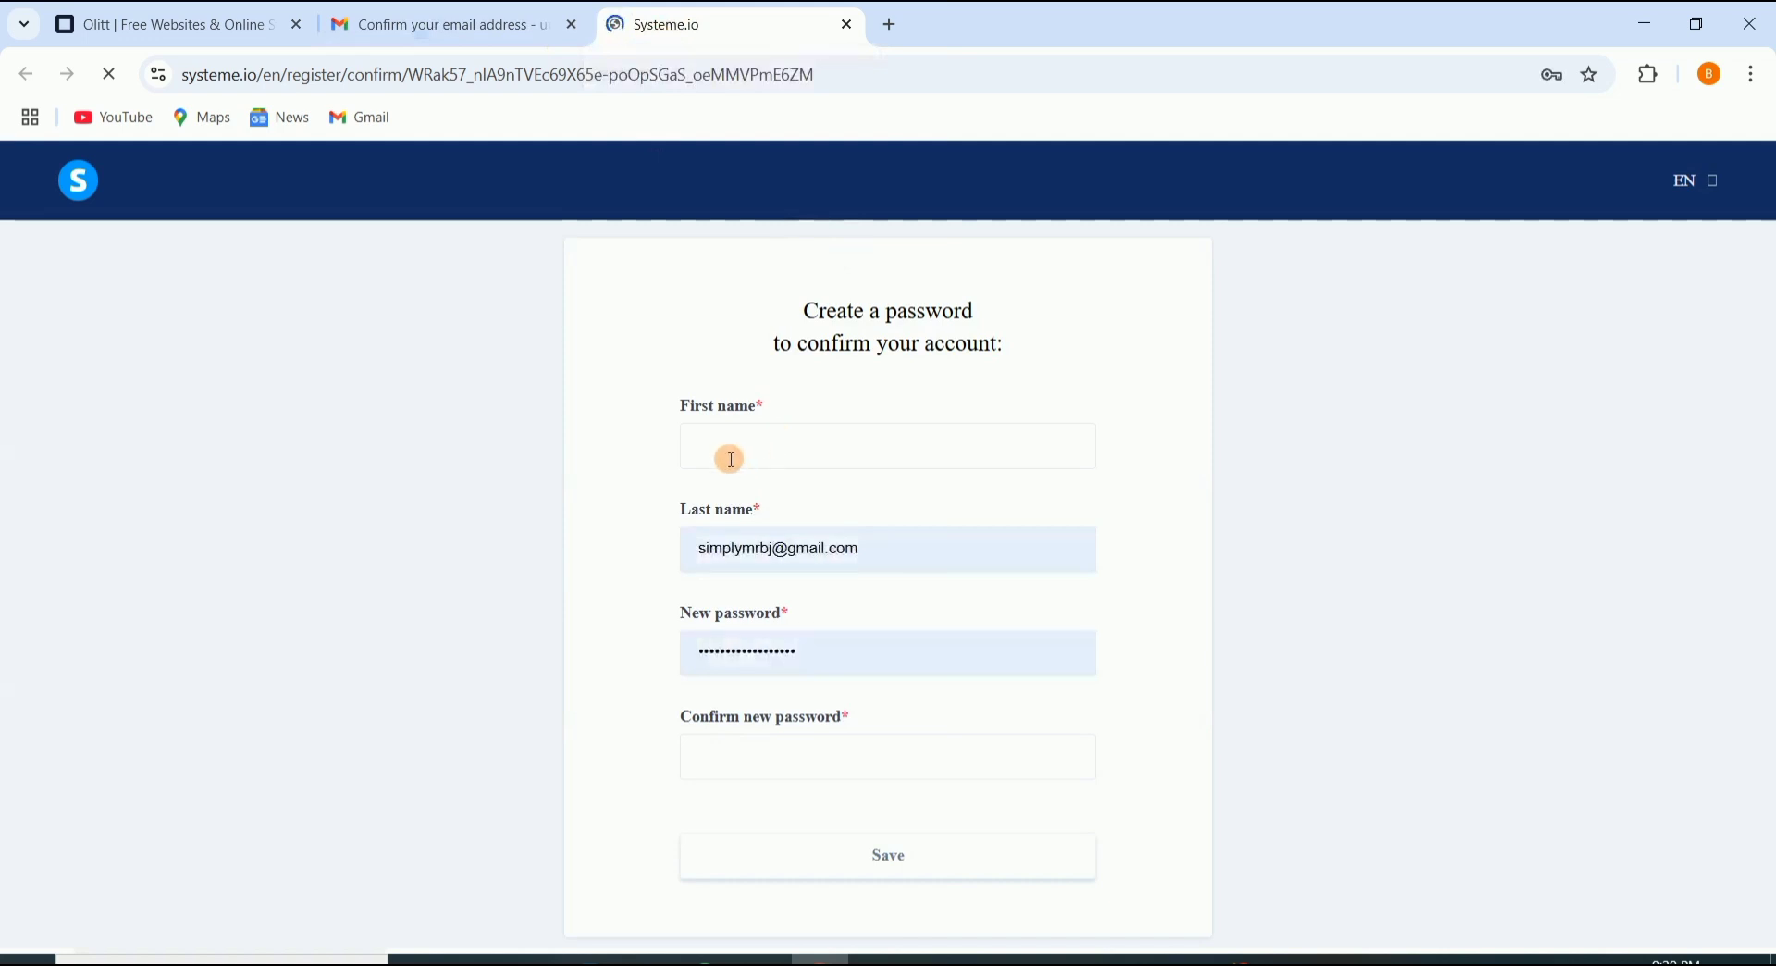
left_click(752, 452)
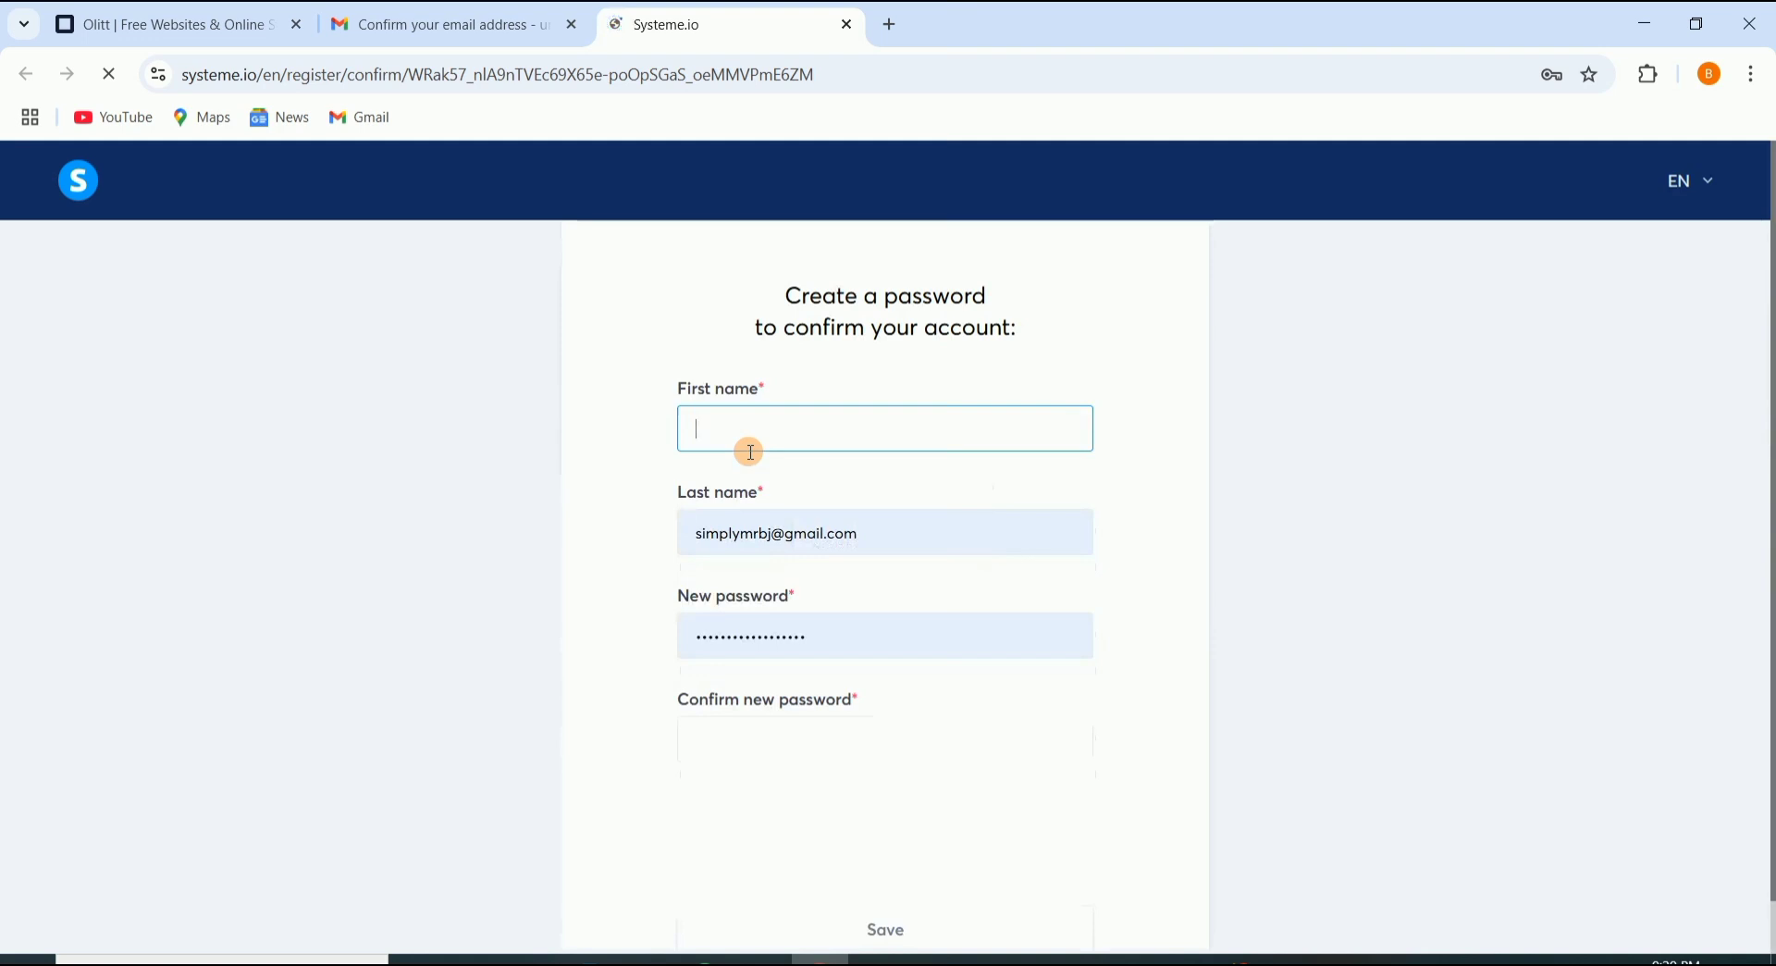
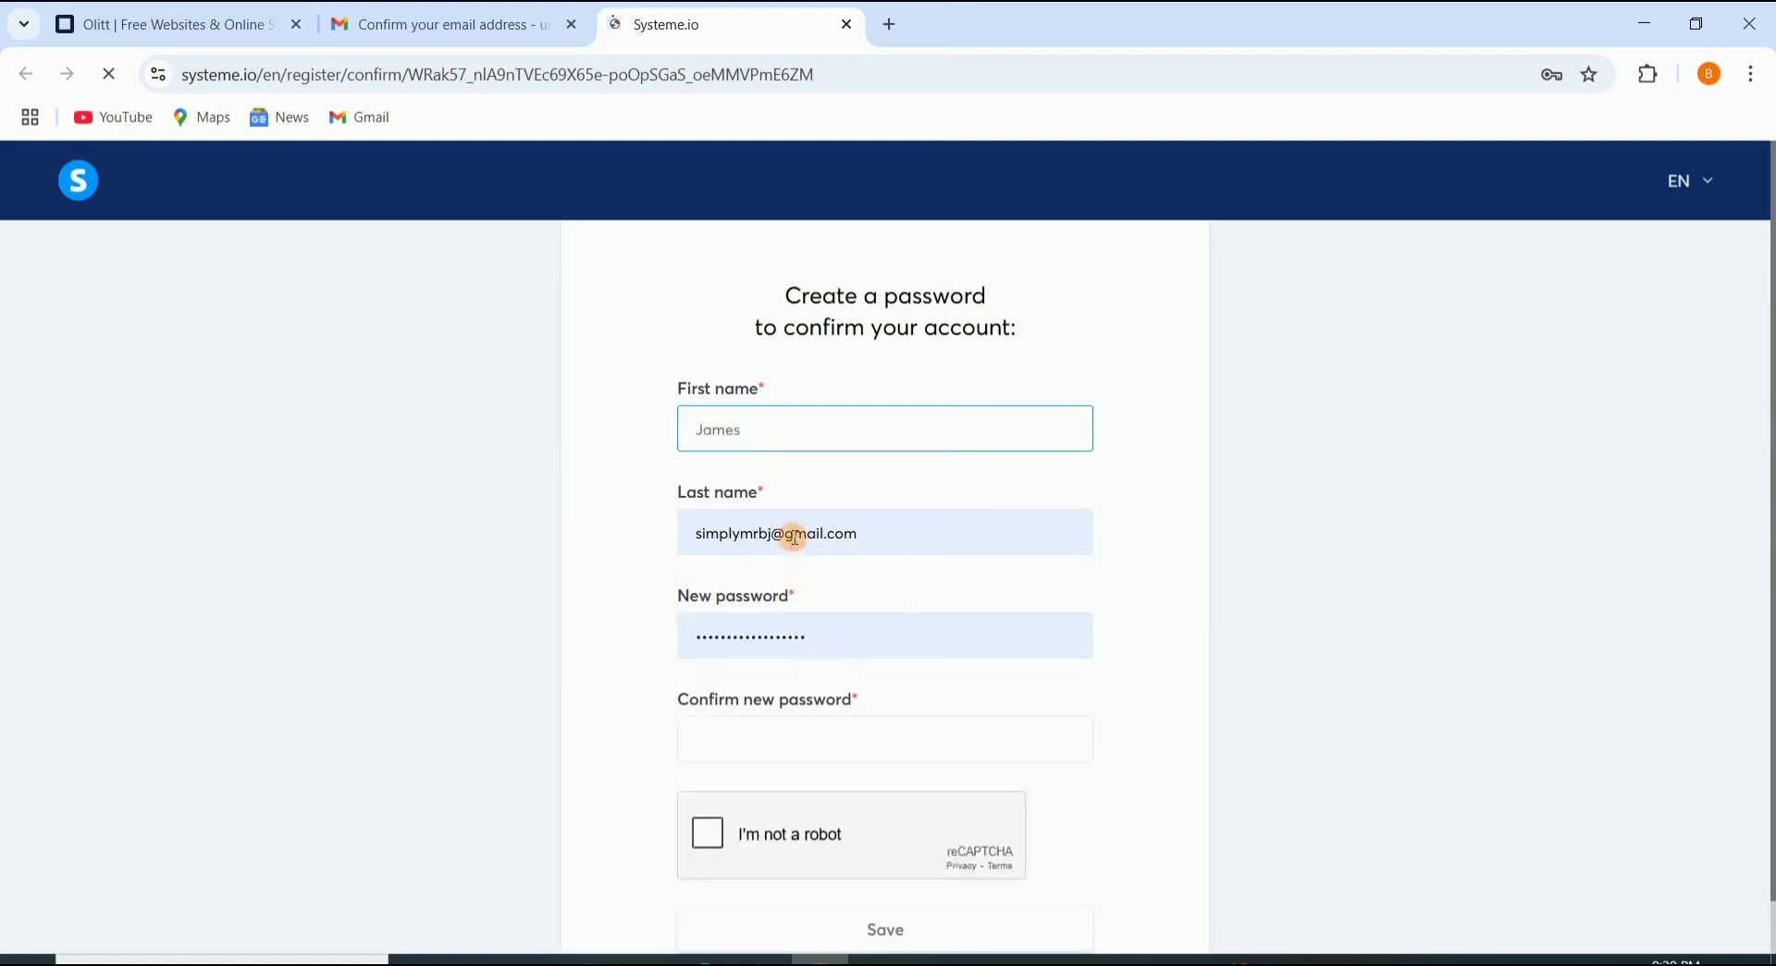
triple_click(796, 536)
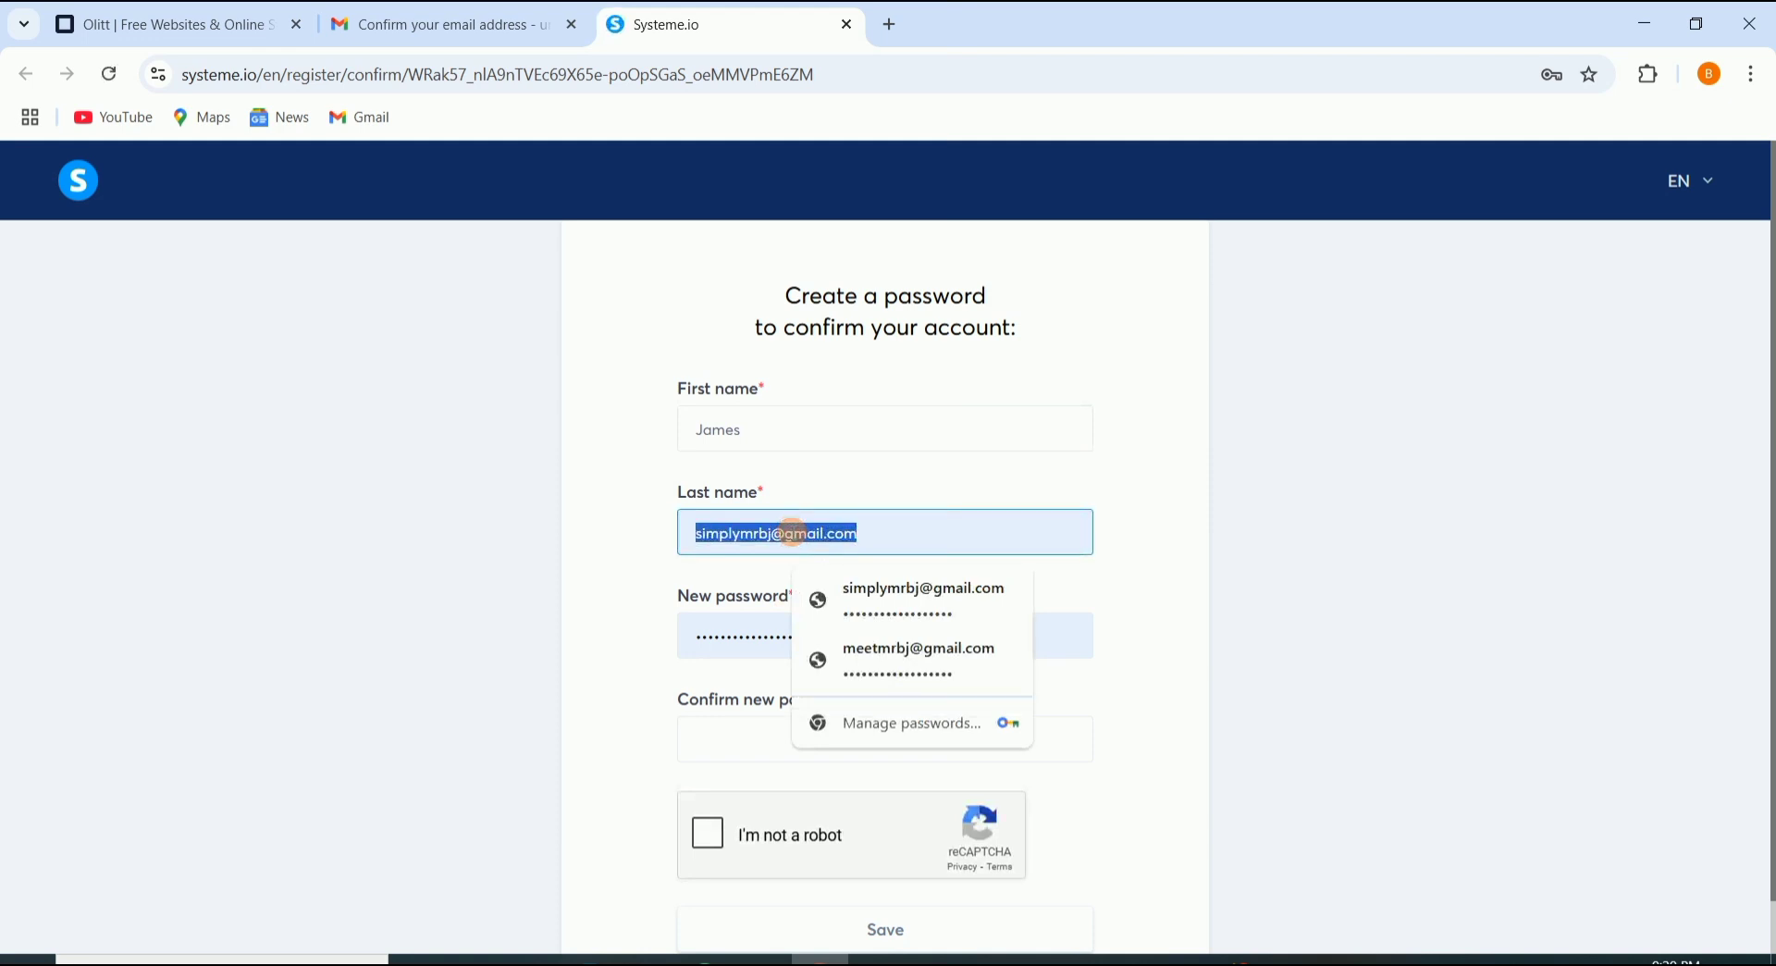
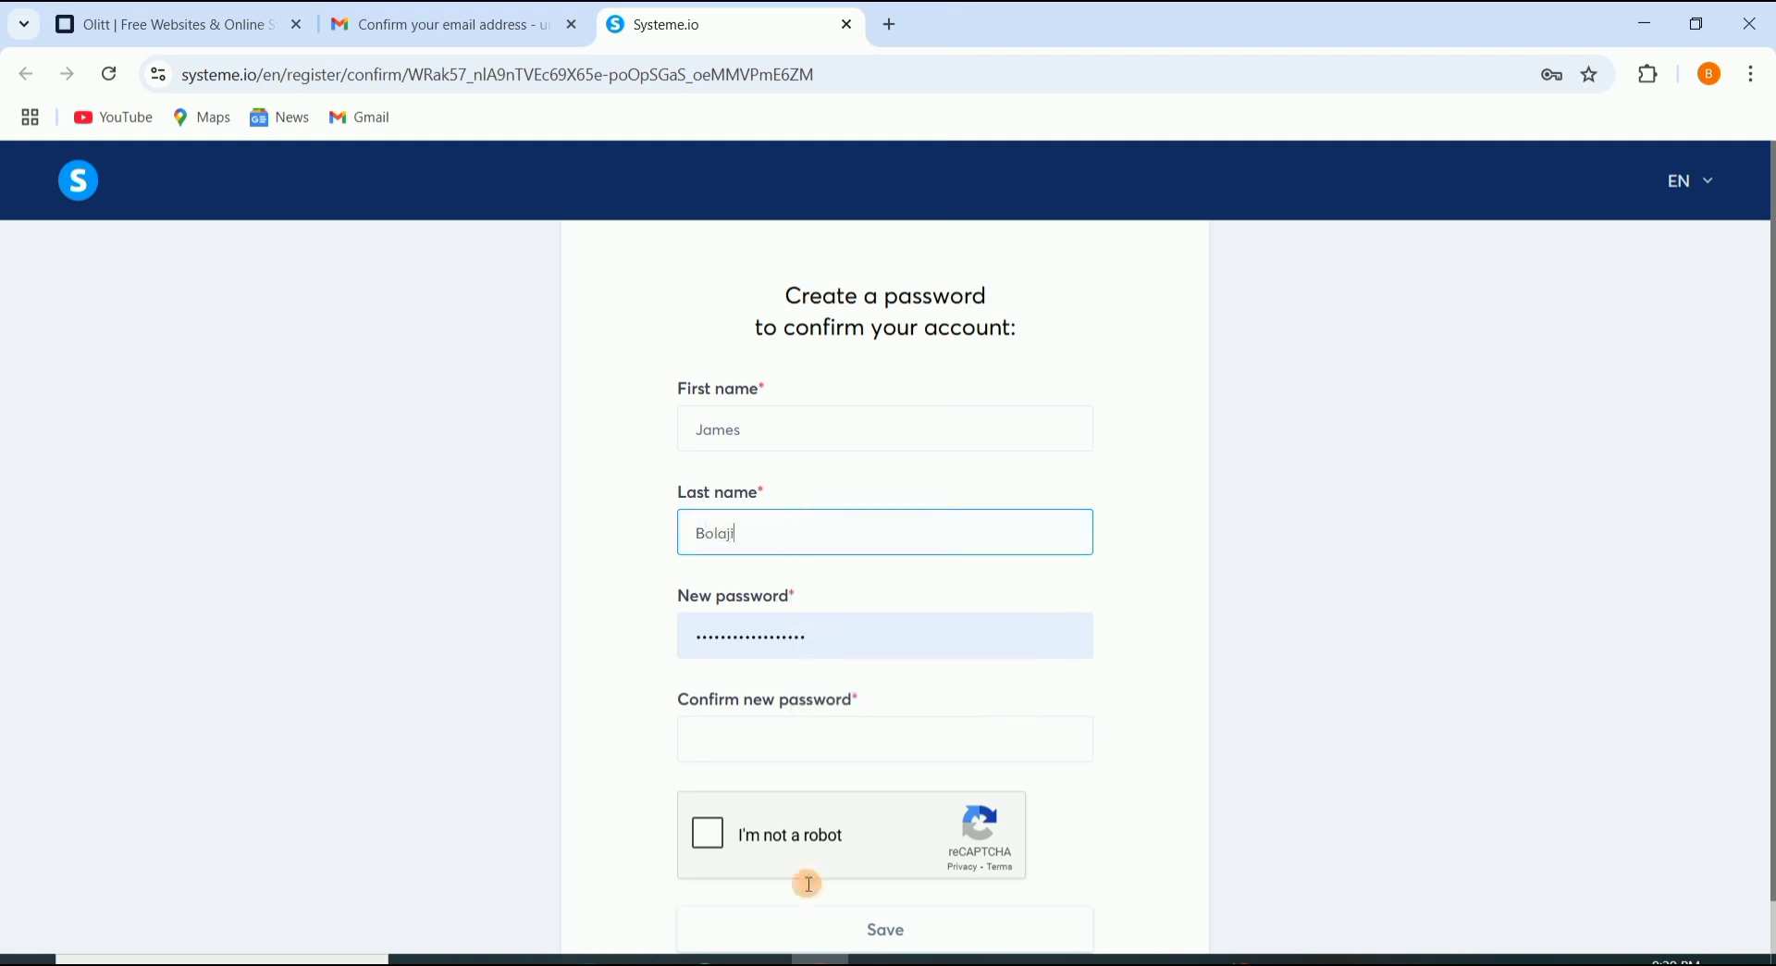
Step: Replace the autofilled password, fill New and Confirm new password, and tick reCAPTCHA
double_click(760, 639)
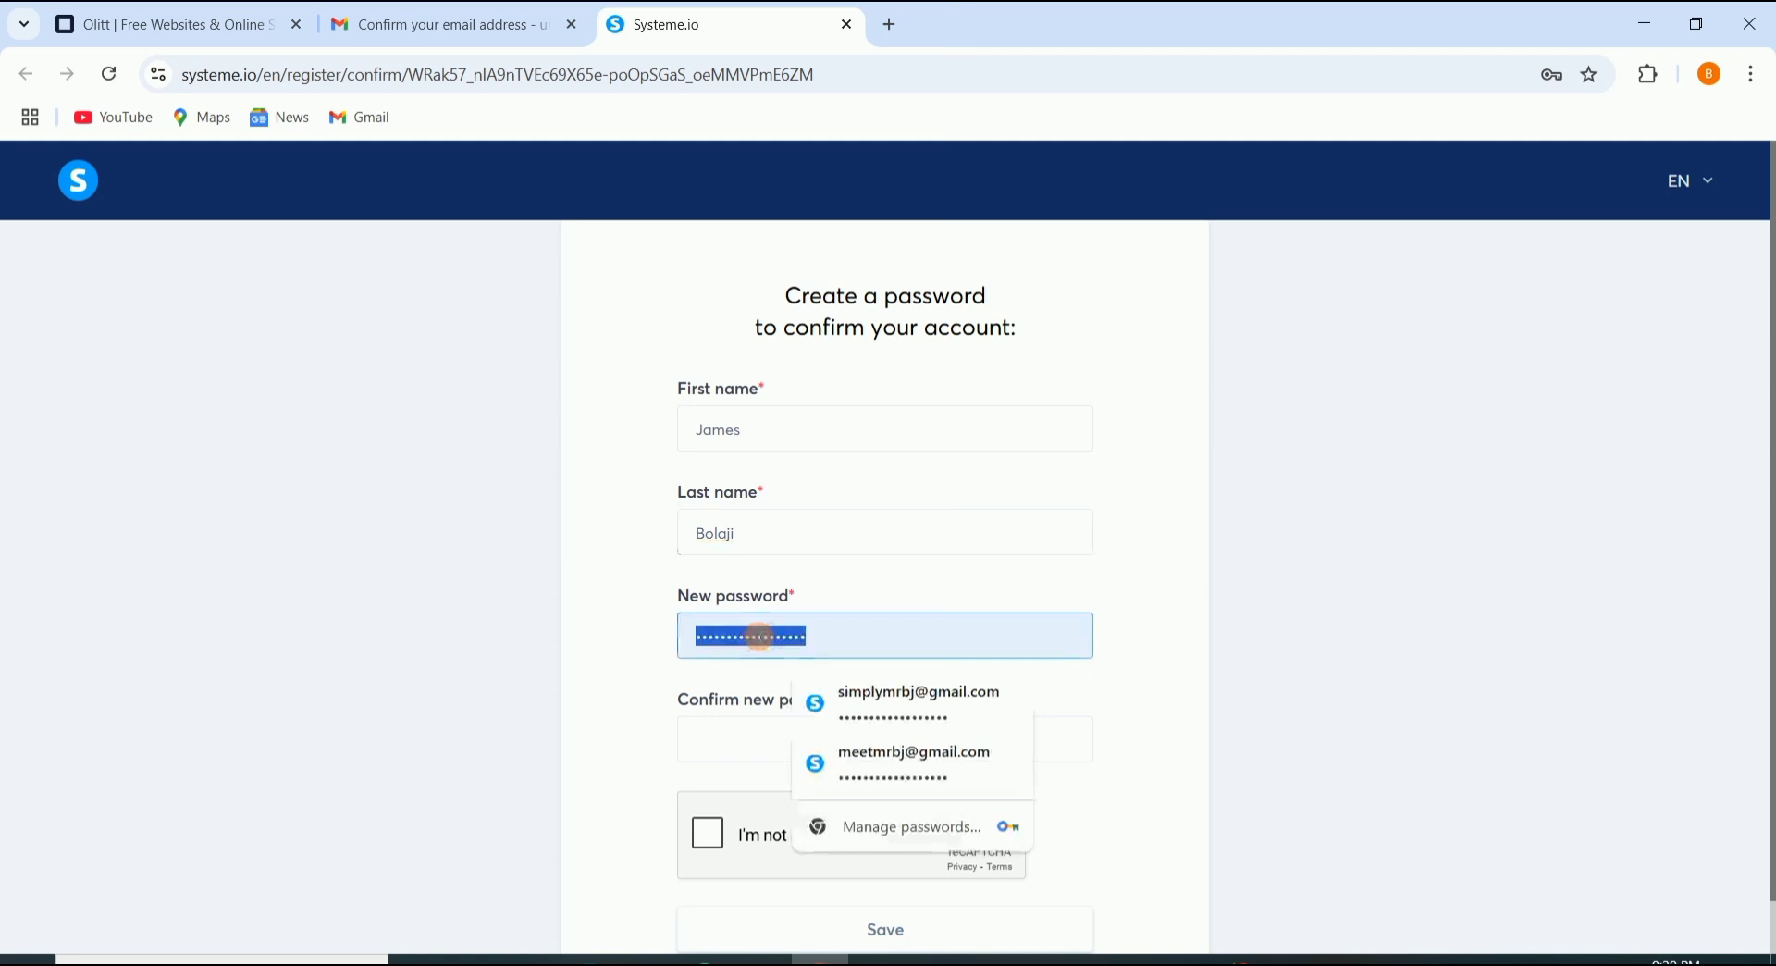
left_click(825, 629)
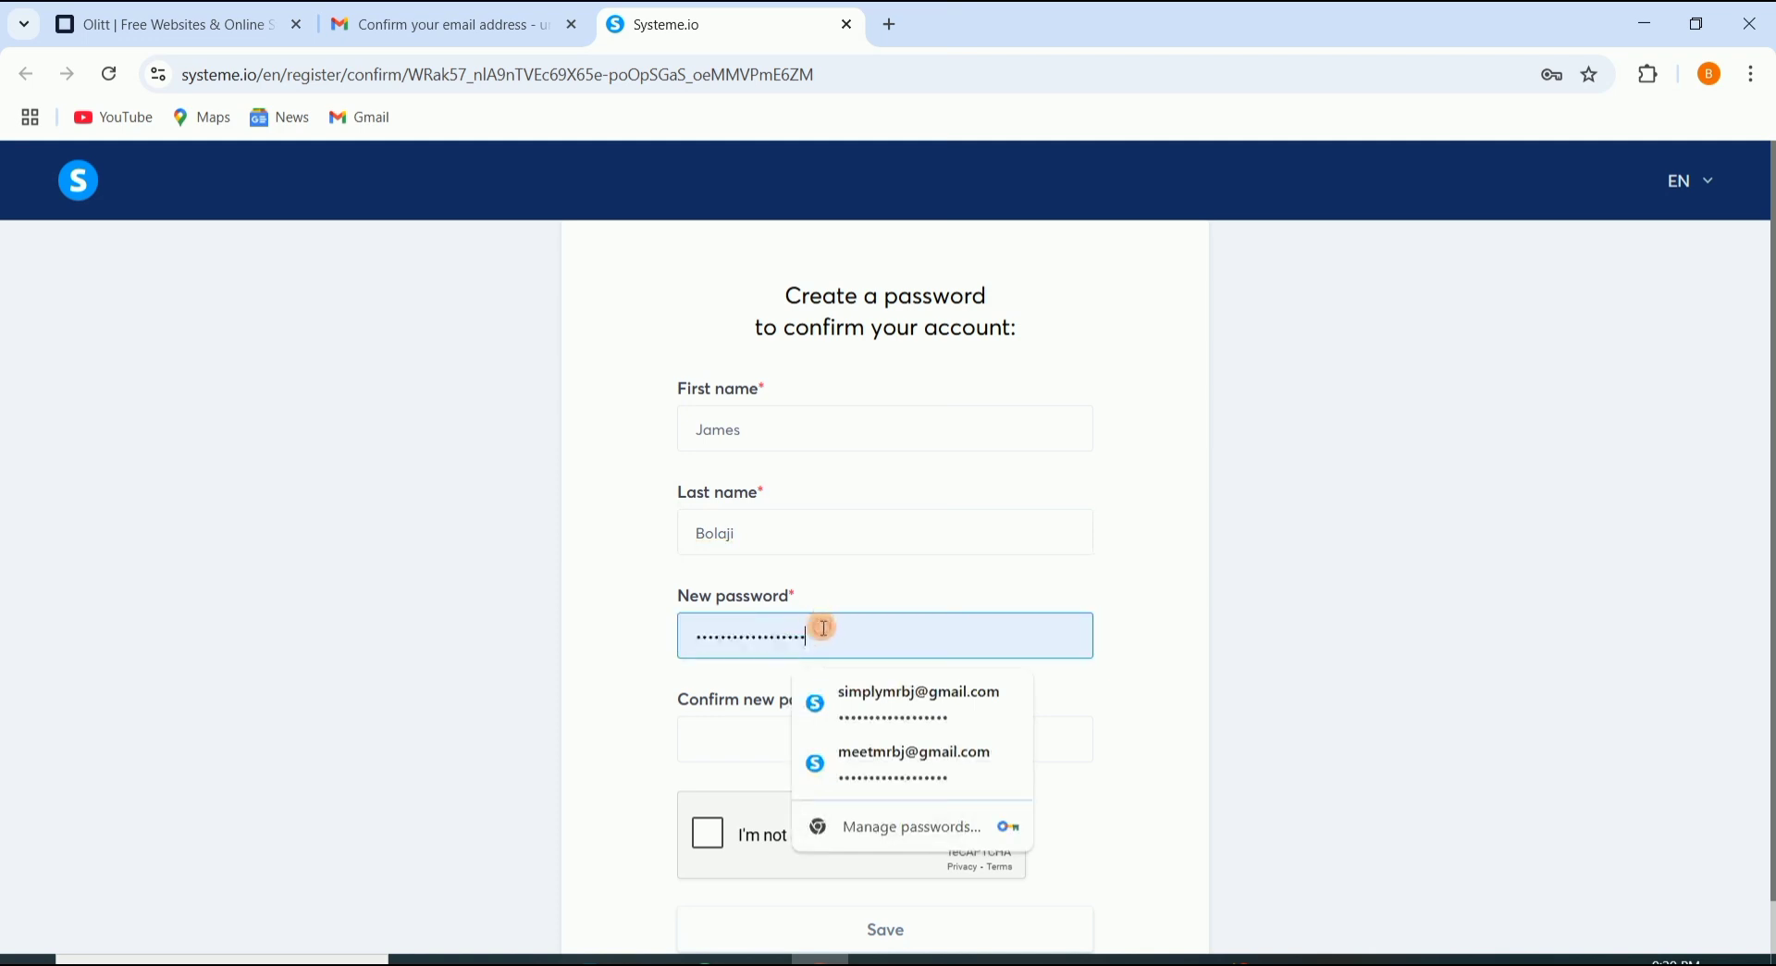
double_click(796, 636)
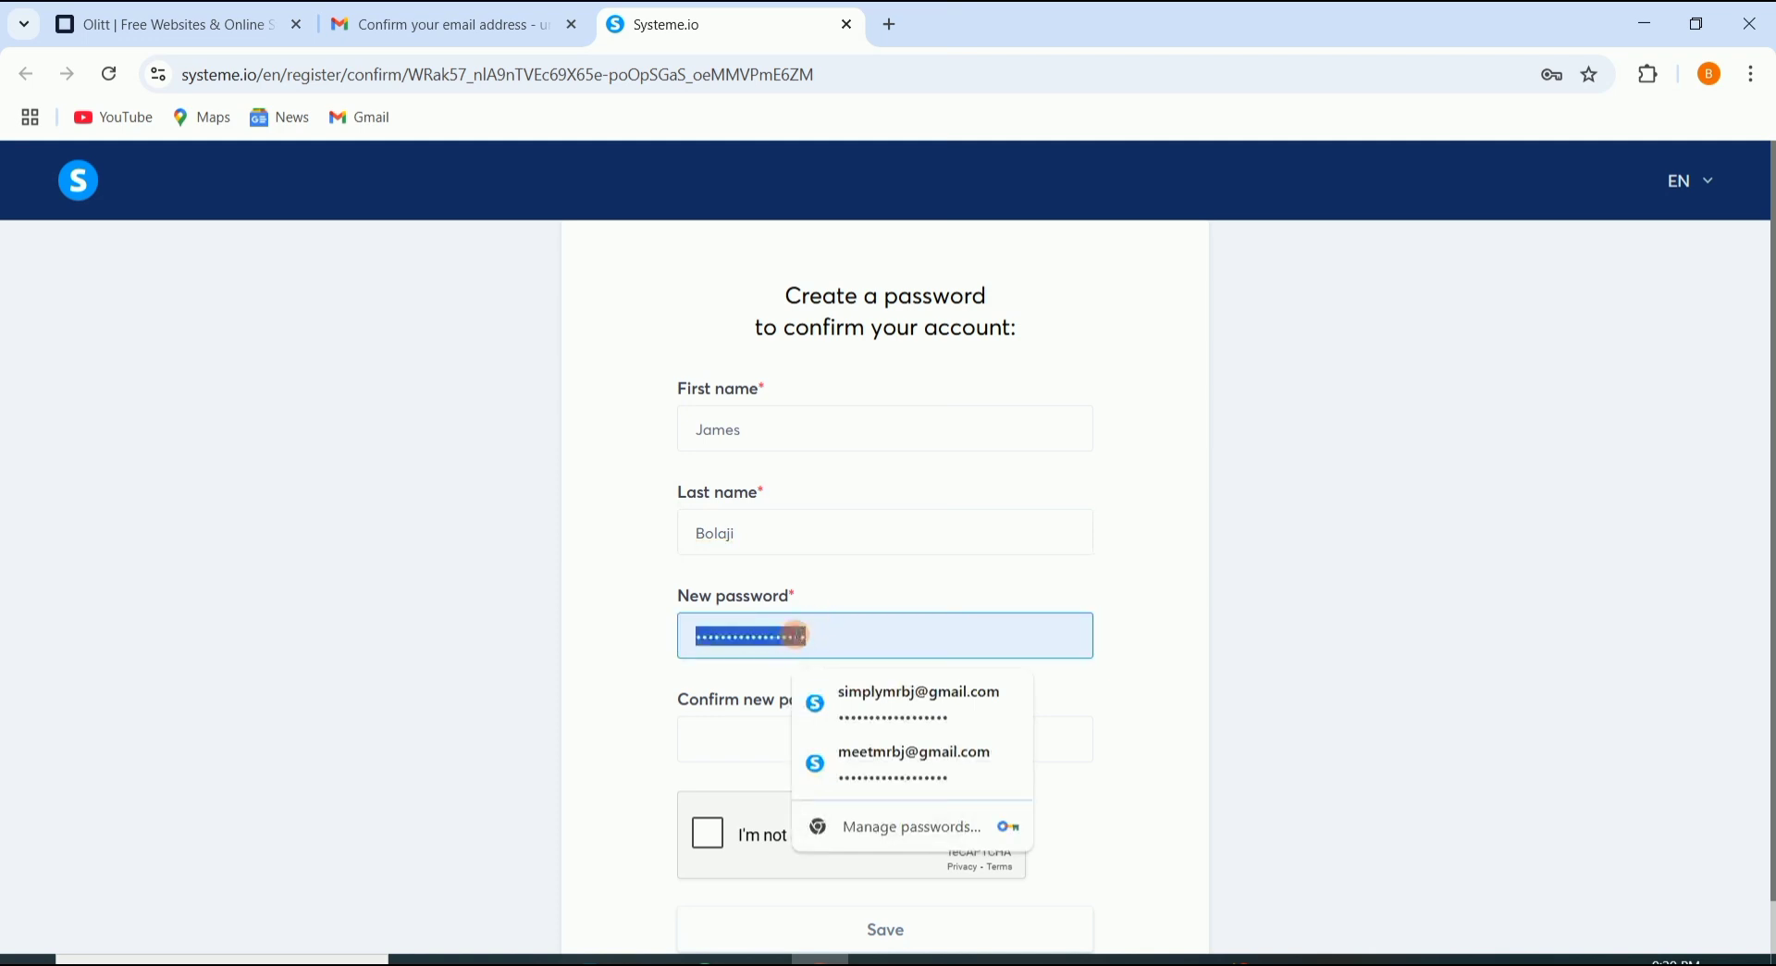
type("•")
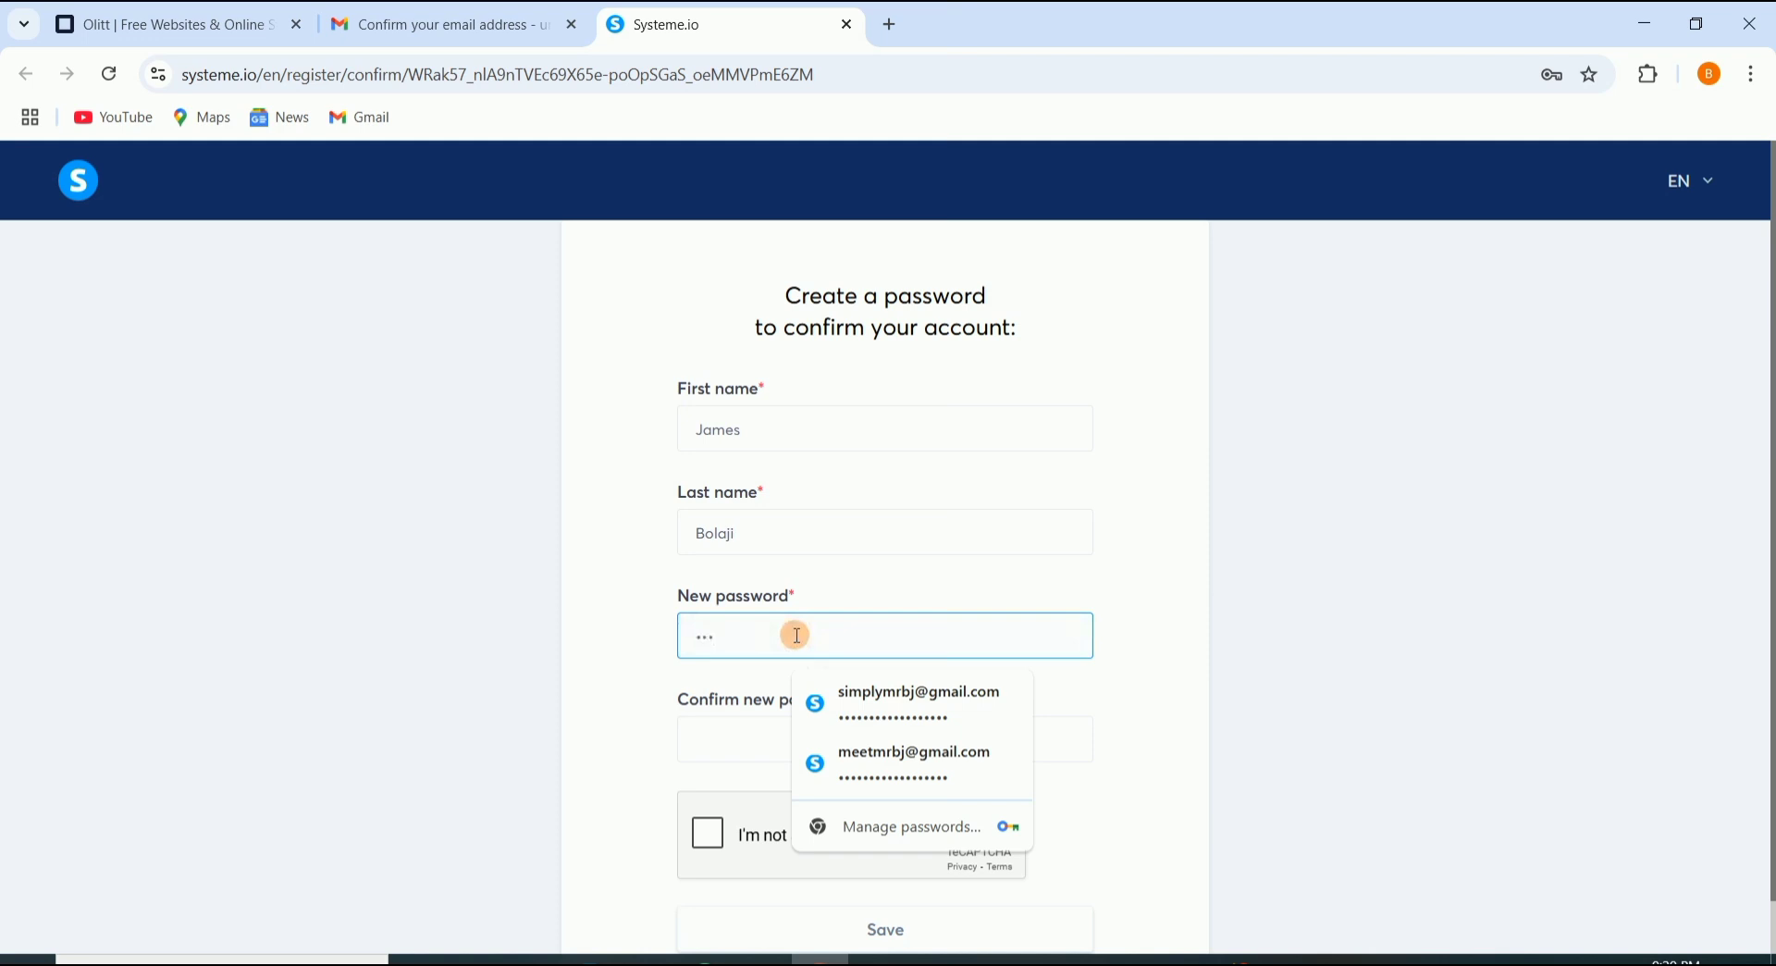
key("BackSpace")
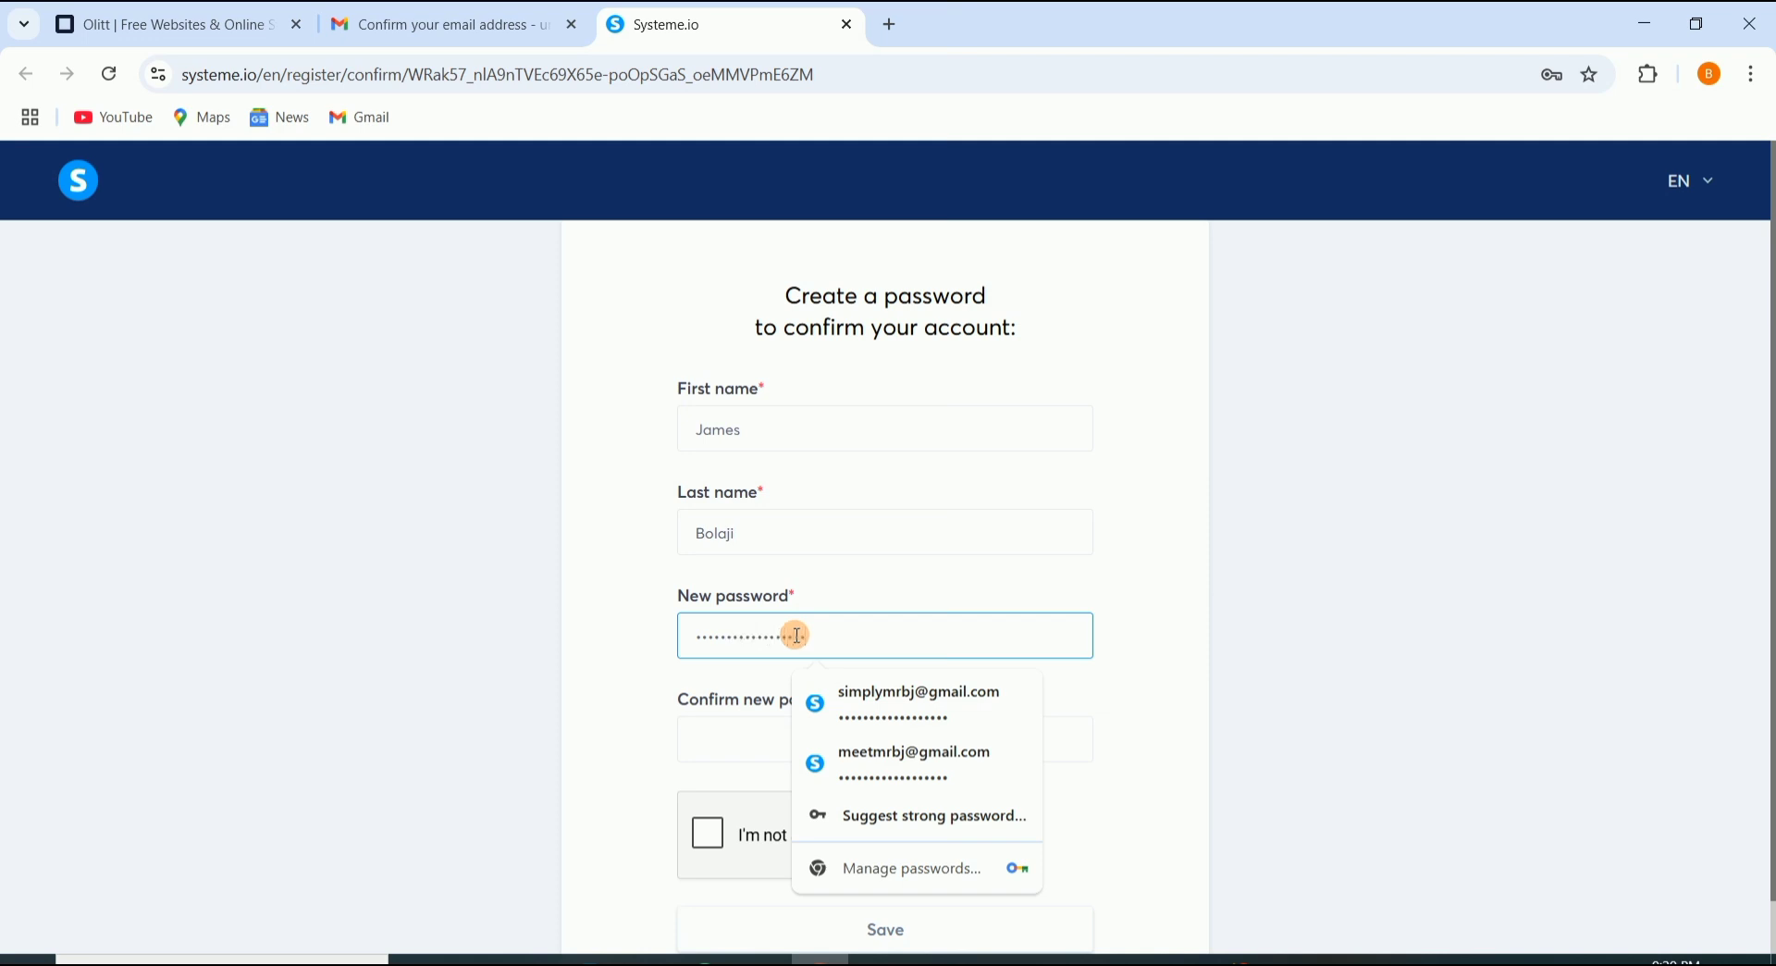
left_click(740, 738)
type("••")
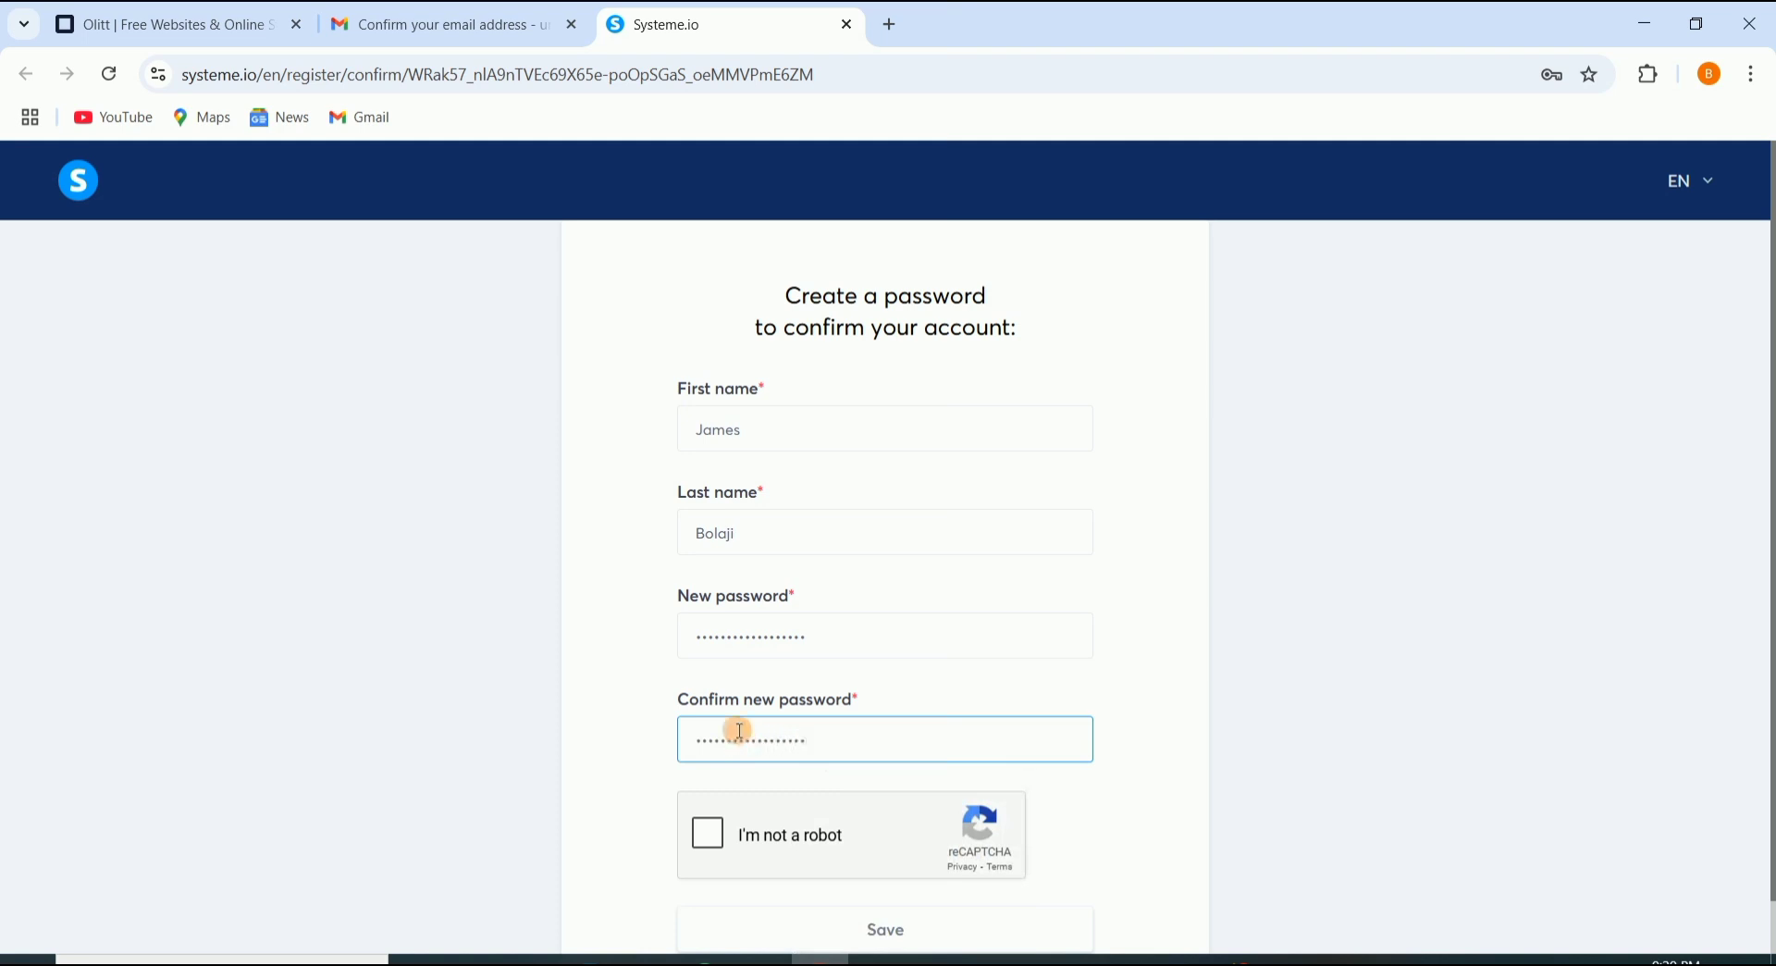
left_click(710, 835)
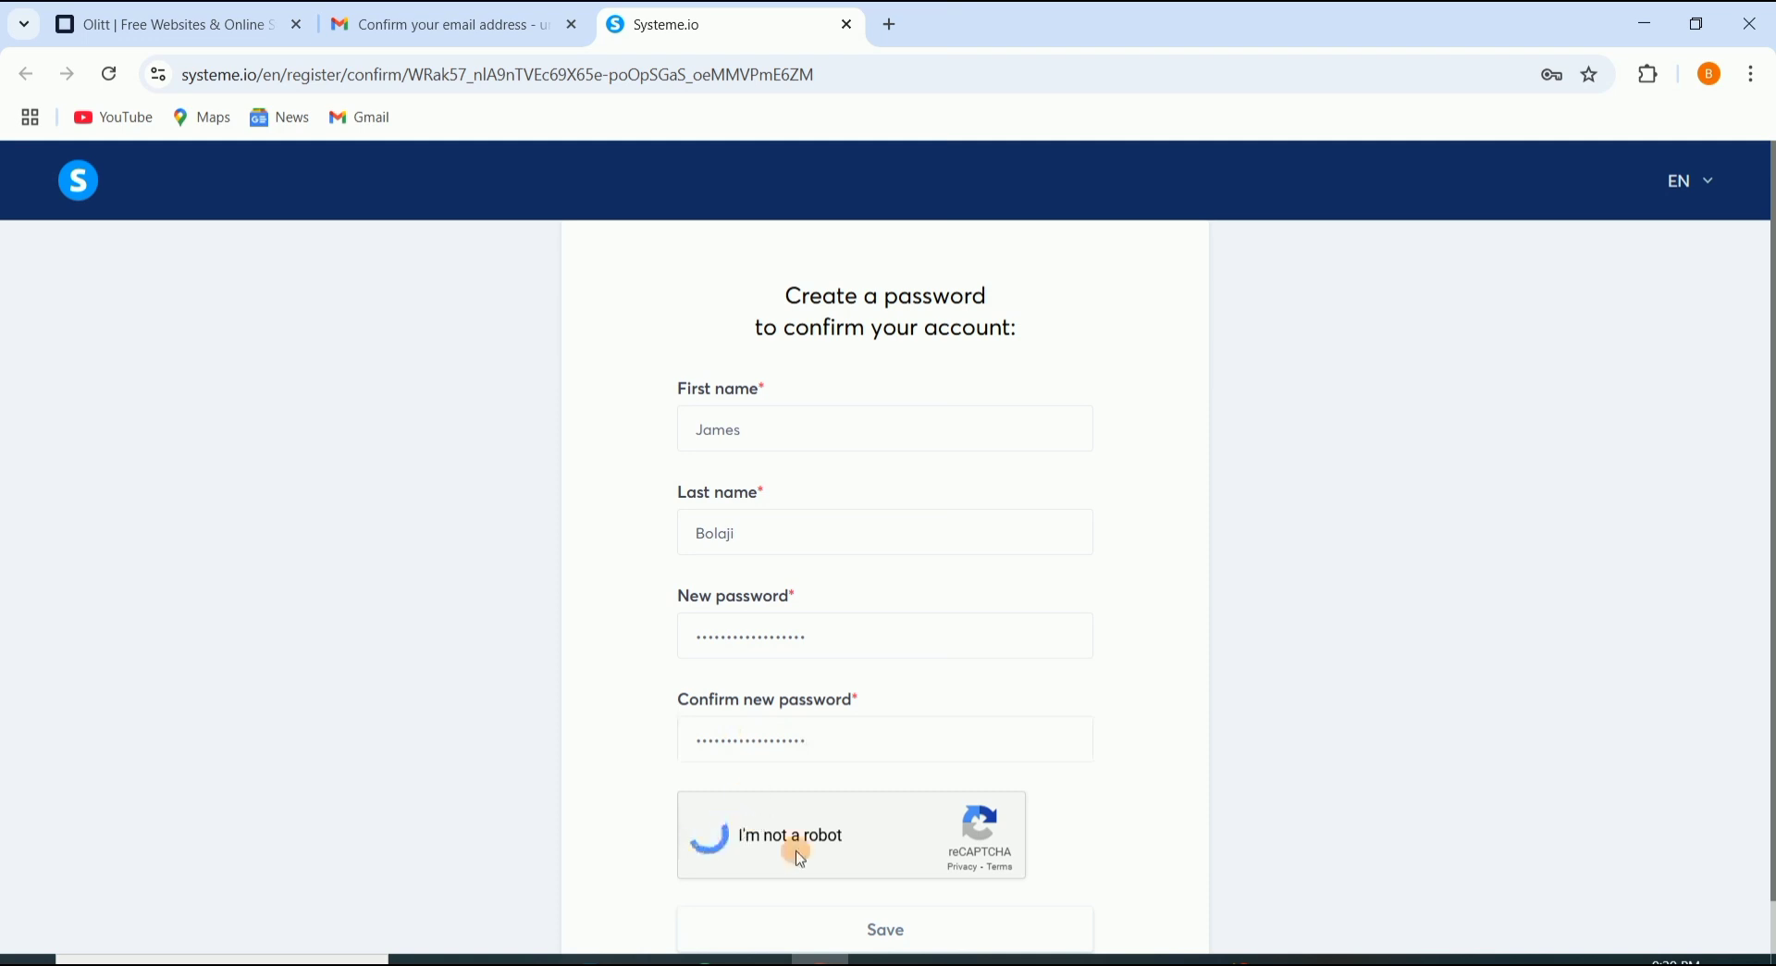
scroll(805, 856, "down", 1)
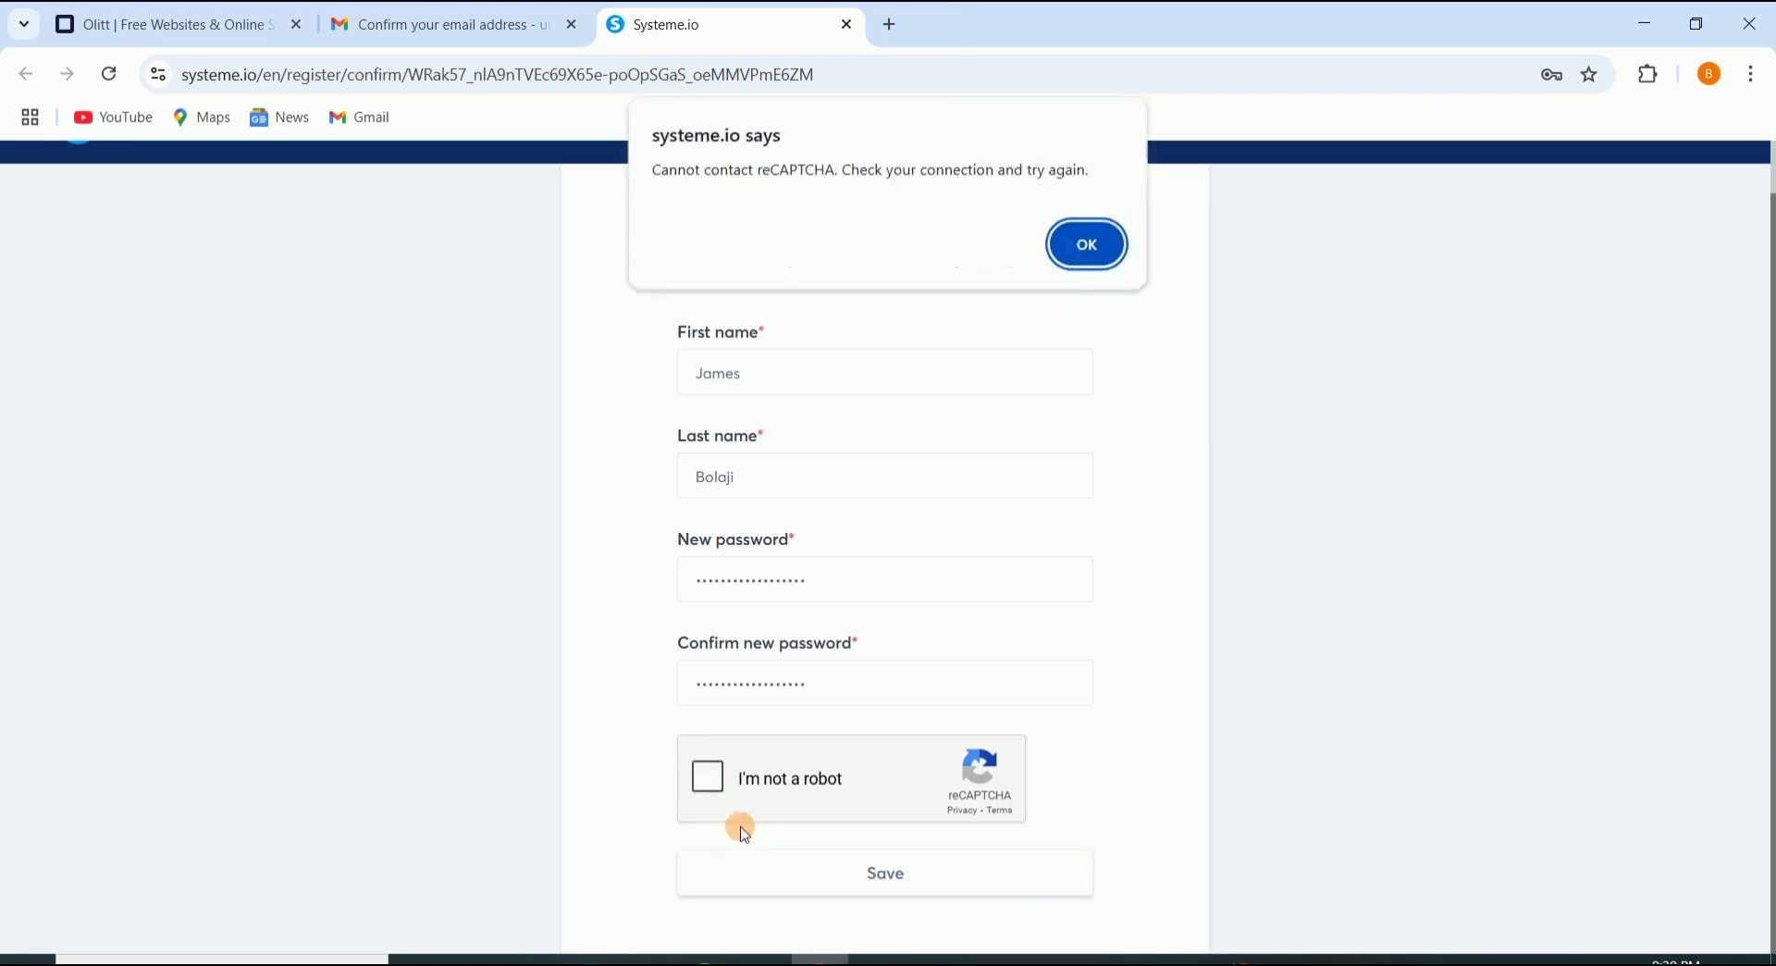
Step: Dismiss the reCAPTCHA connection error, retry the check, and submit the confirmation form
left_click(1073, 242)
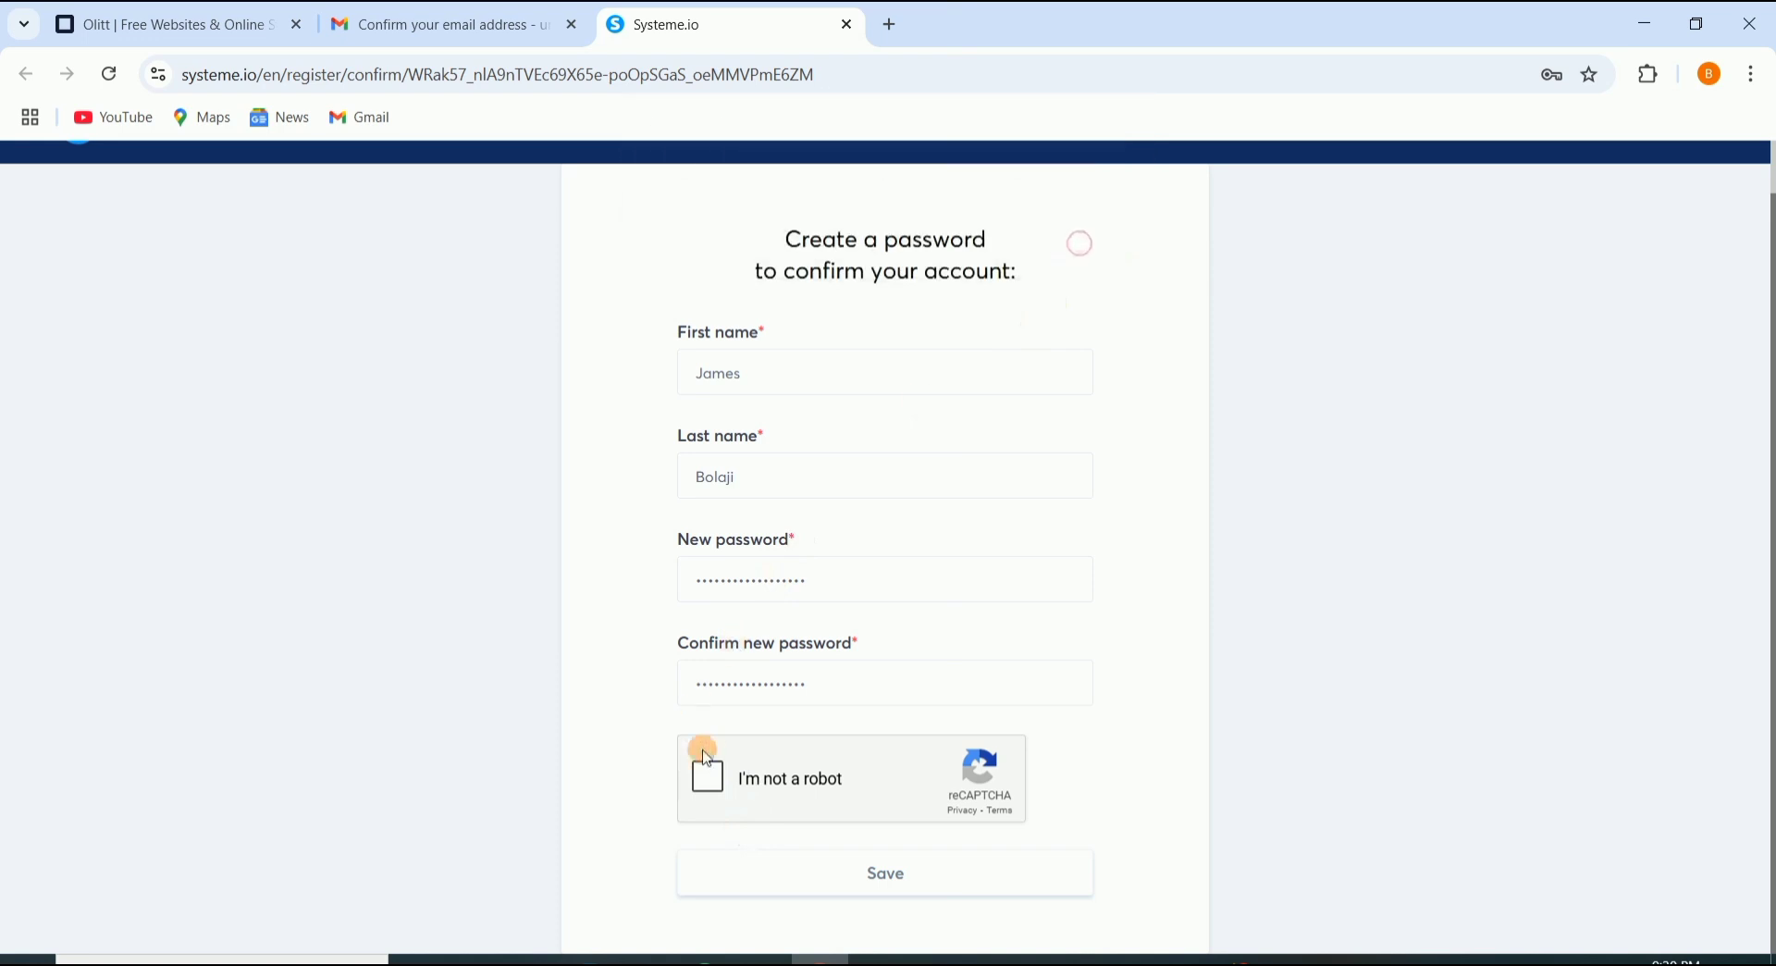
left_click(713, 788)
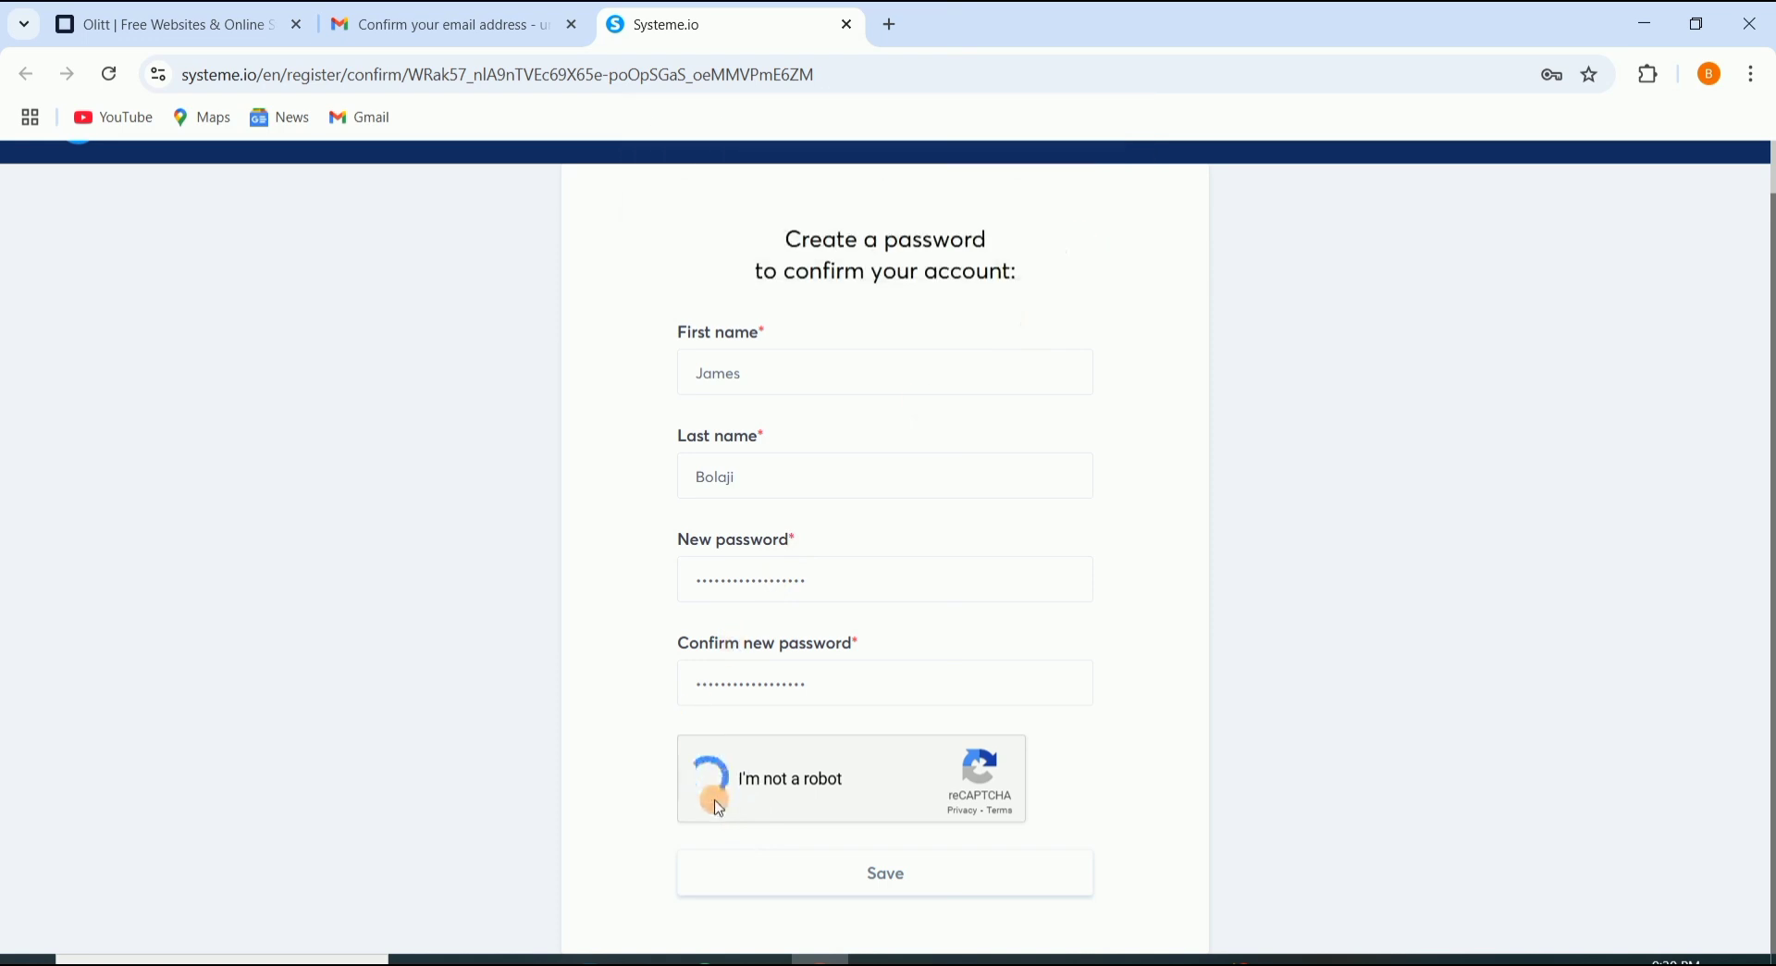
left_click(853, 869)
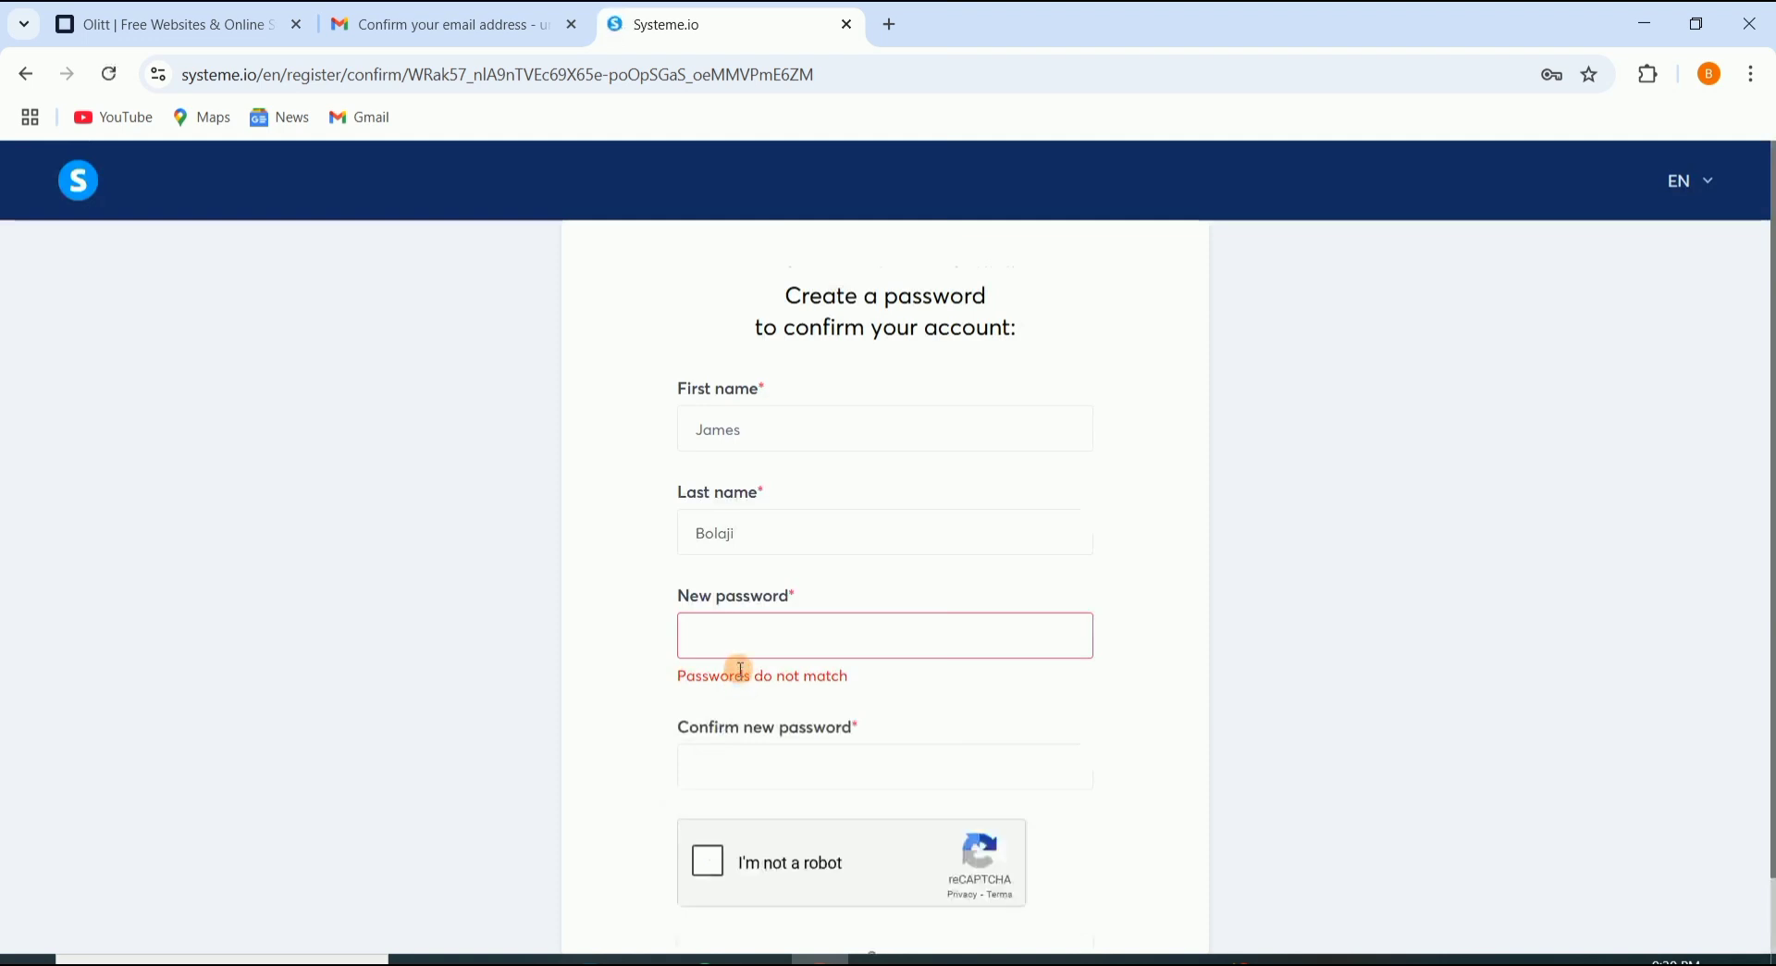
Step: Enter the new password in both fields, pass 'I'm not a robot', and save
left_click(779, 641)
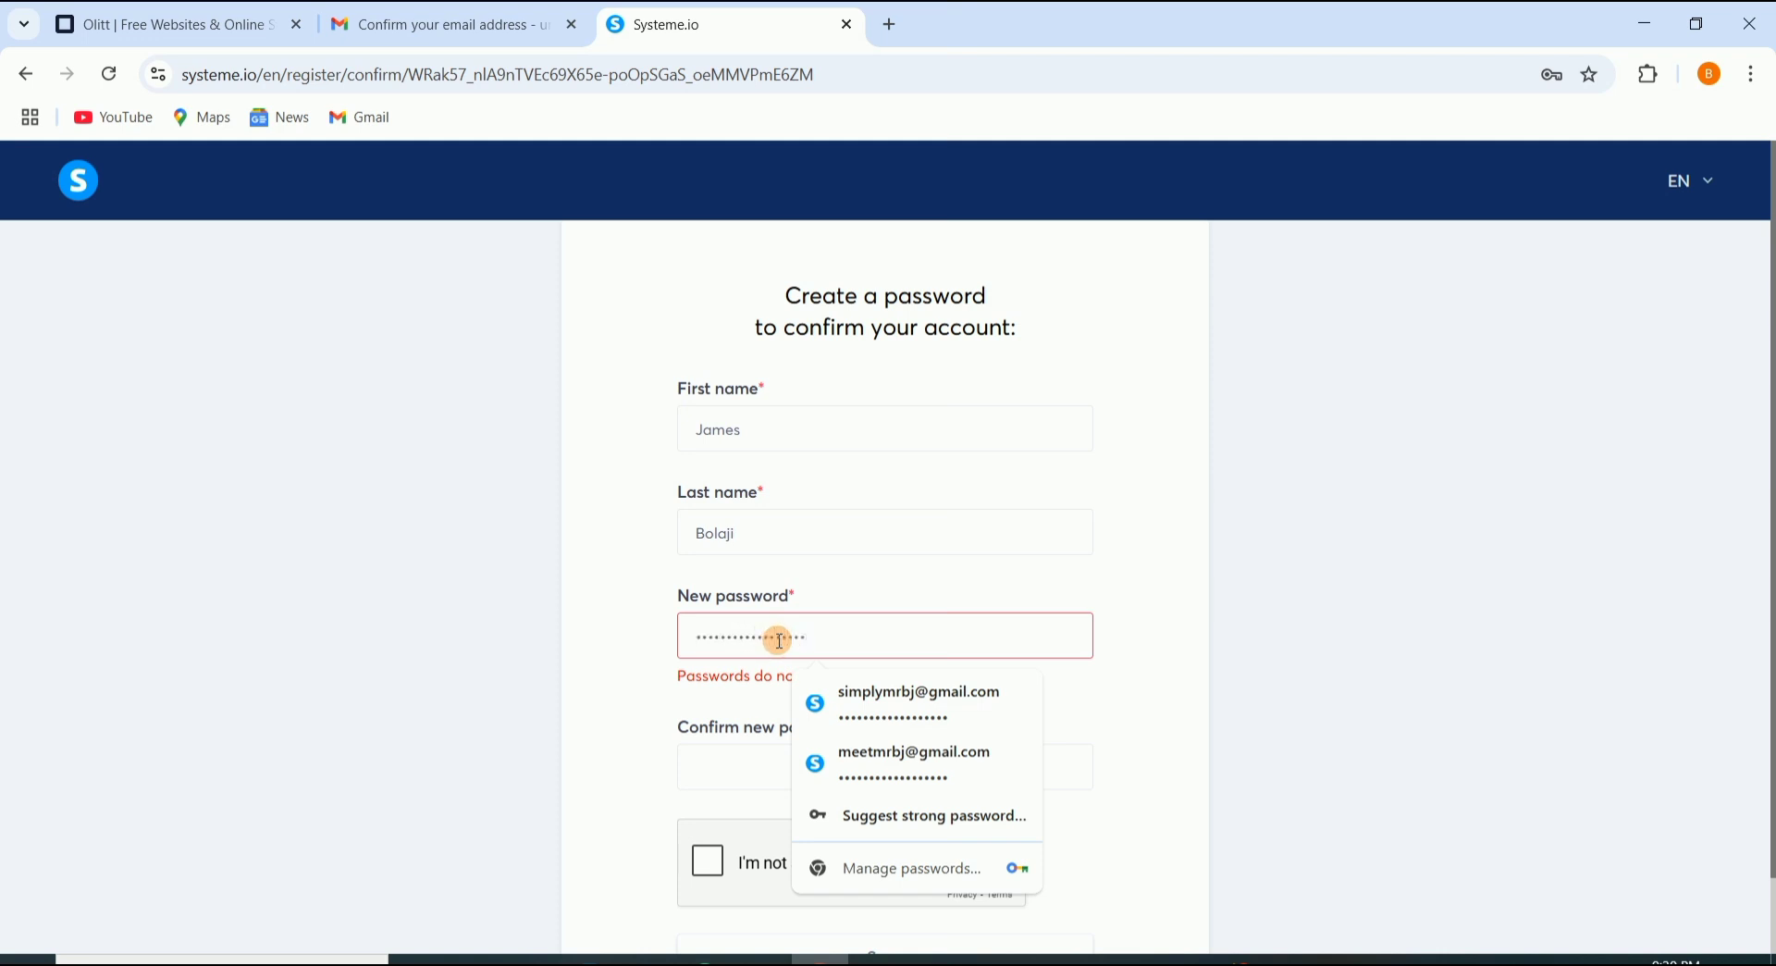
left_click(710, 768)
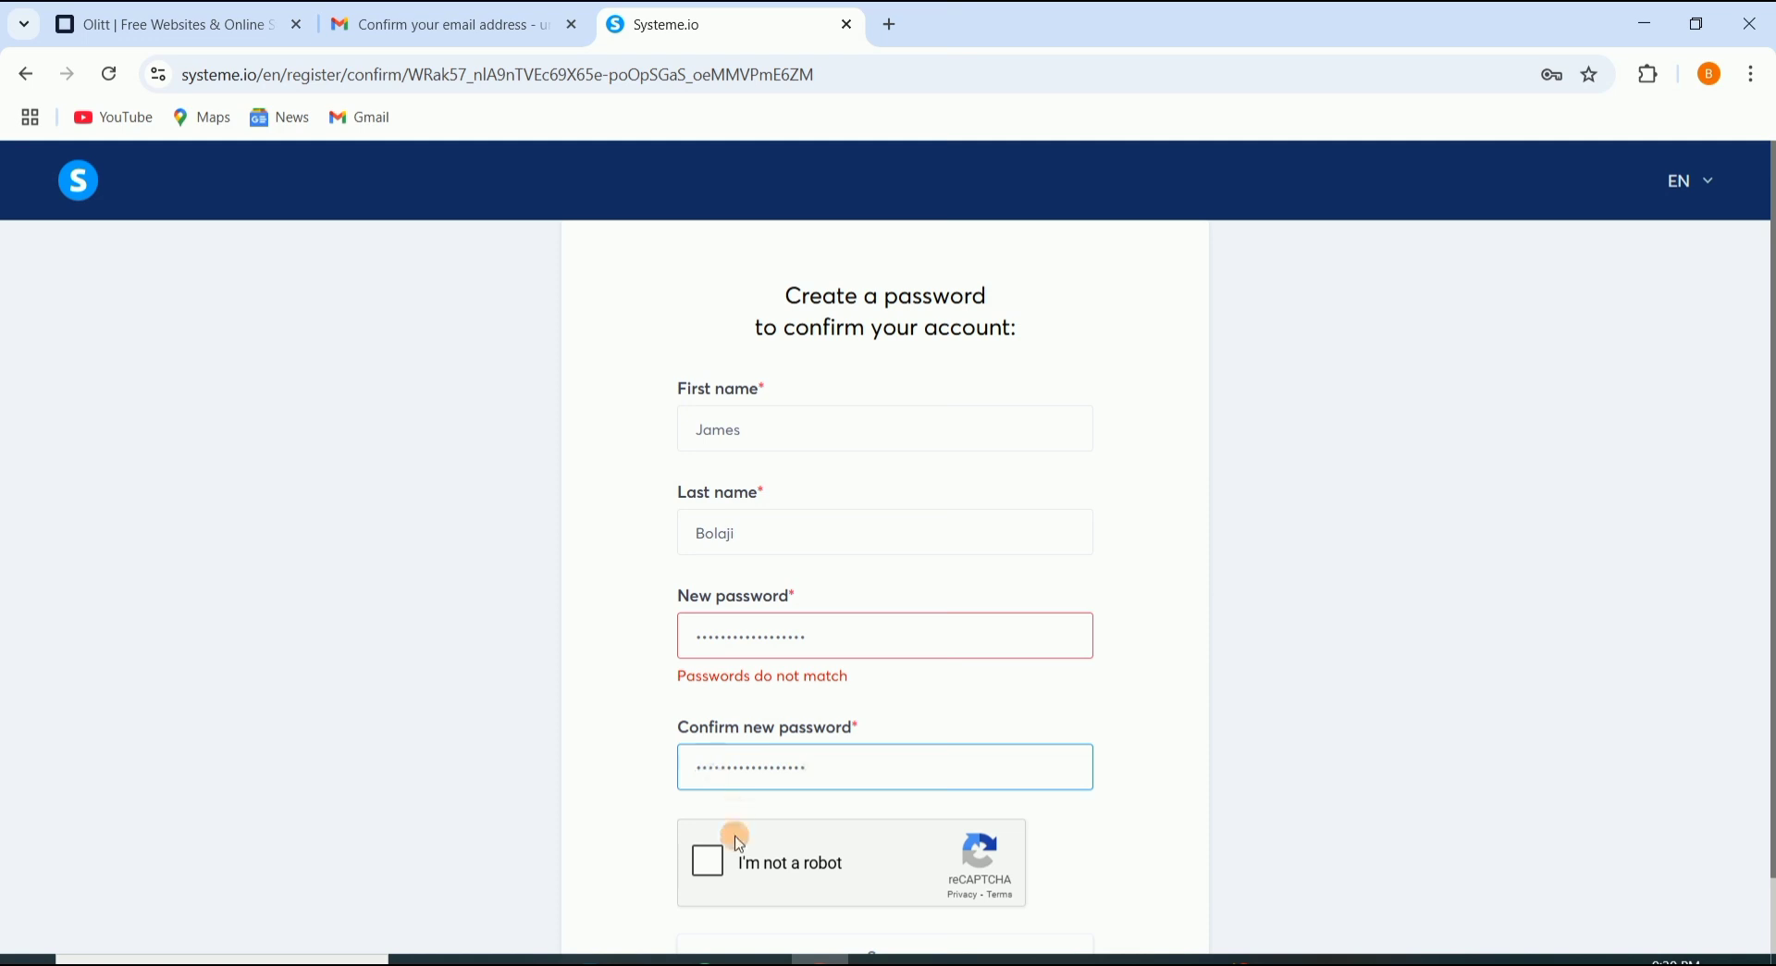
left_click(709, 861)
scroll(805, 824, "down", 1)
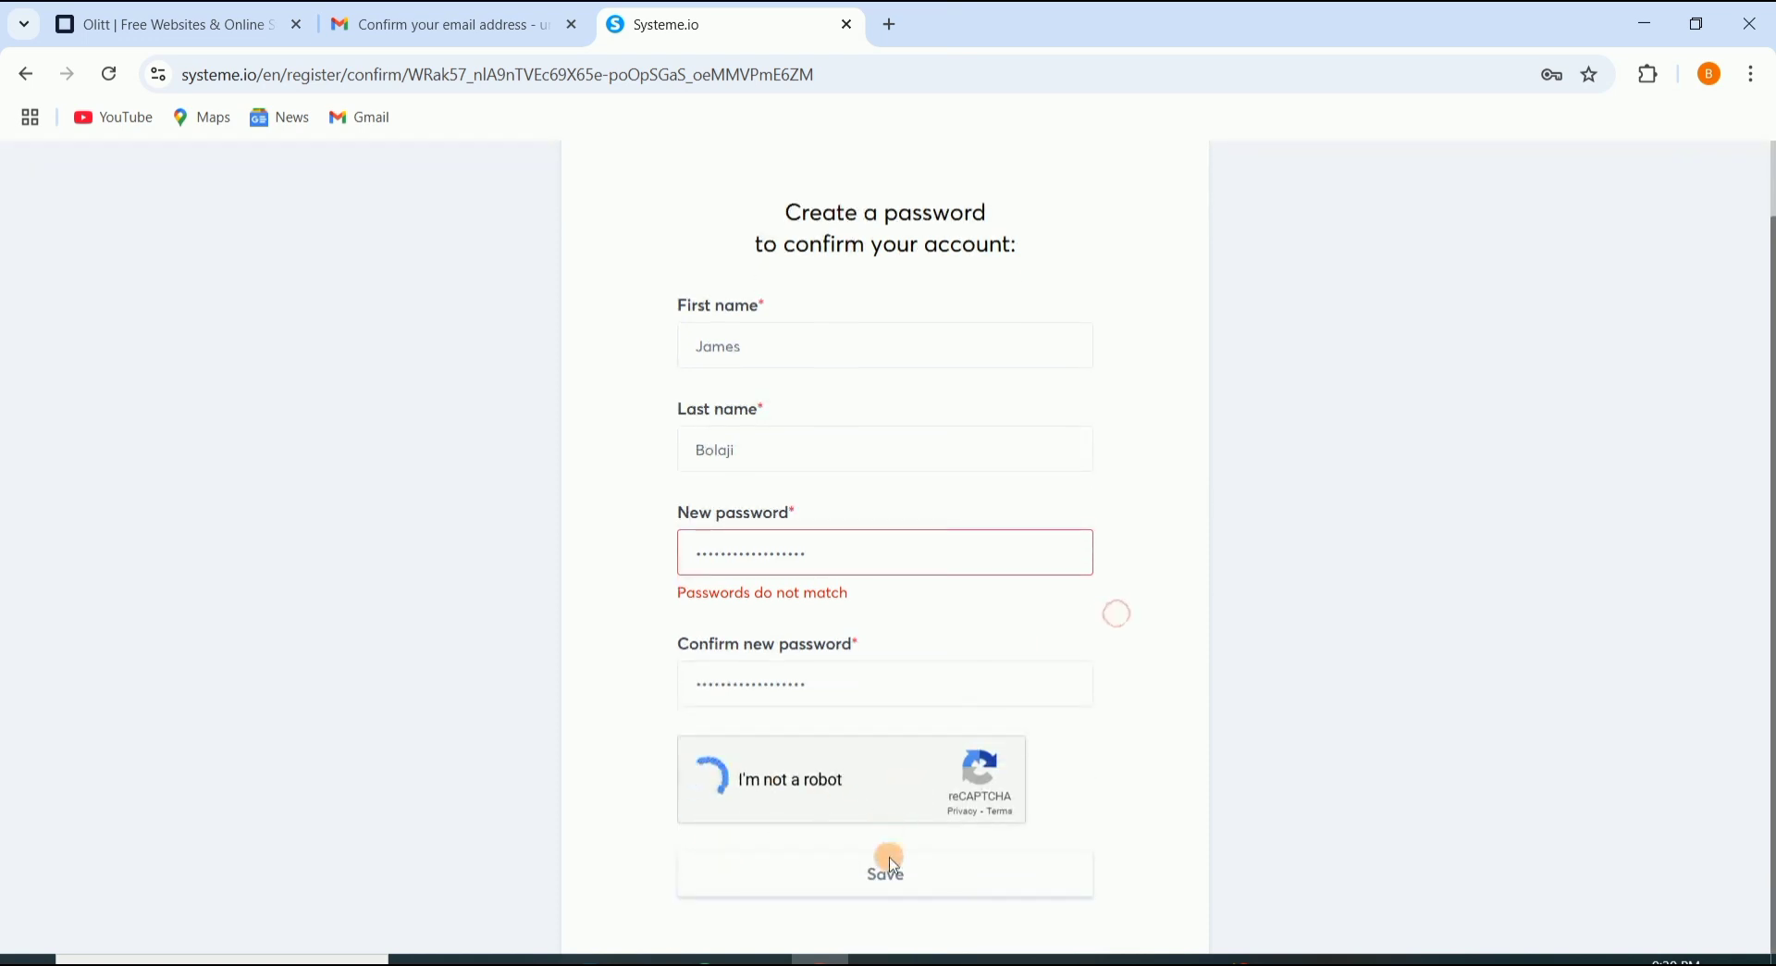
left_click(857, 879)
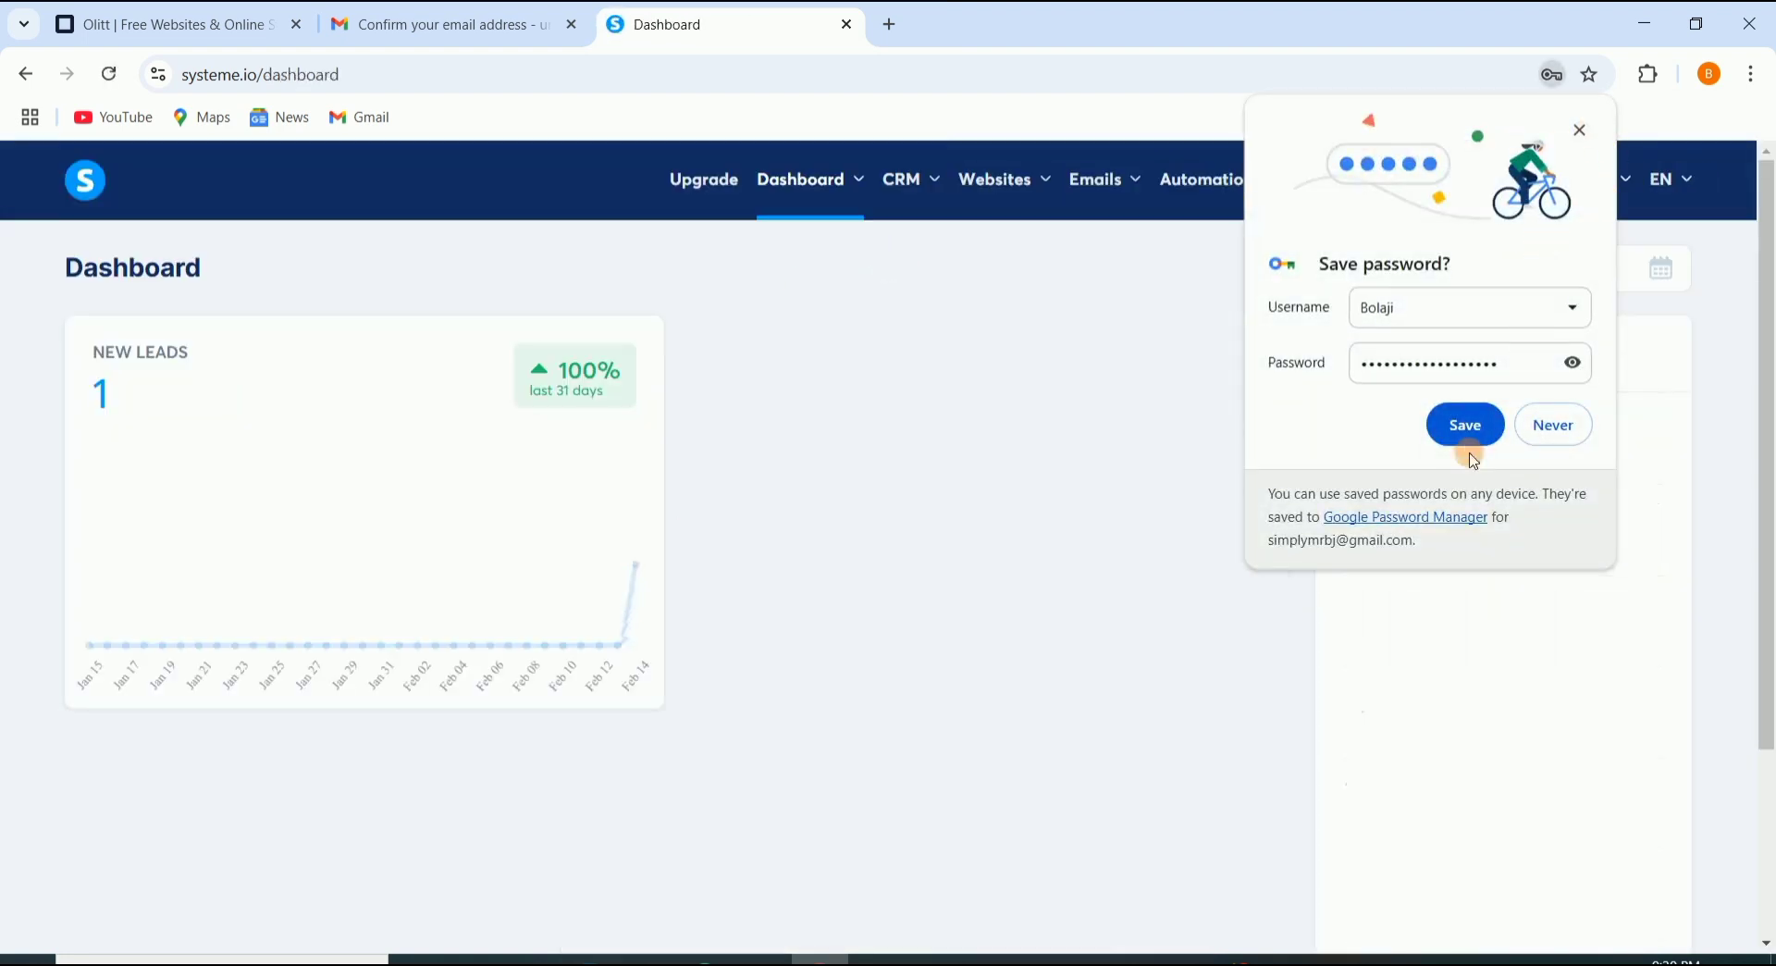
Step: Handle Chrome's save-password prompt and go to Websites > Sales funnels from the top menu
left_click(1476, 435)
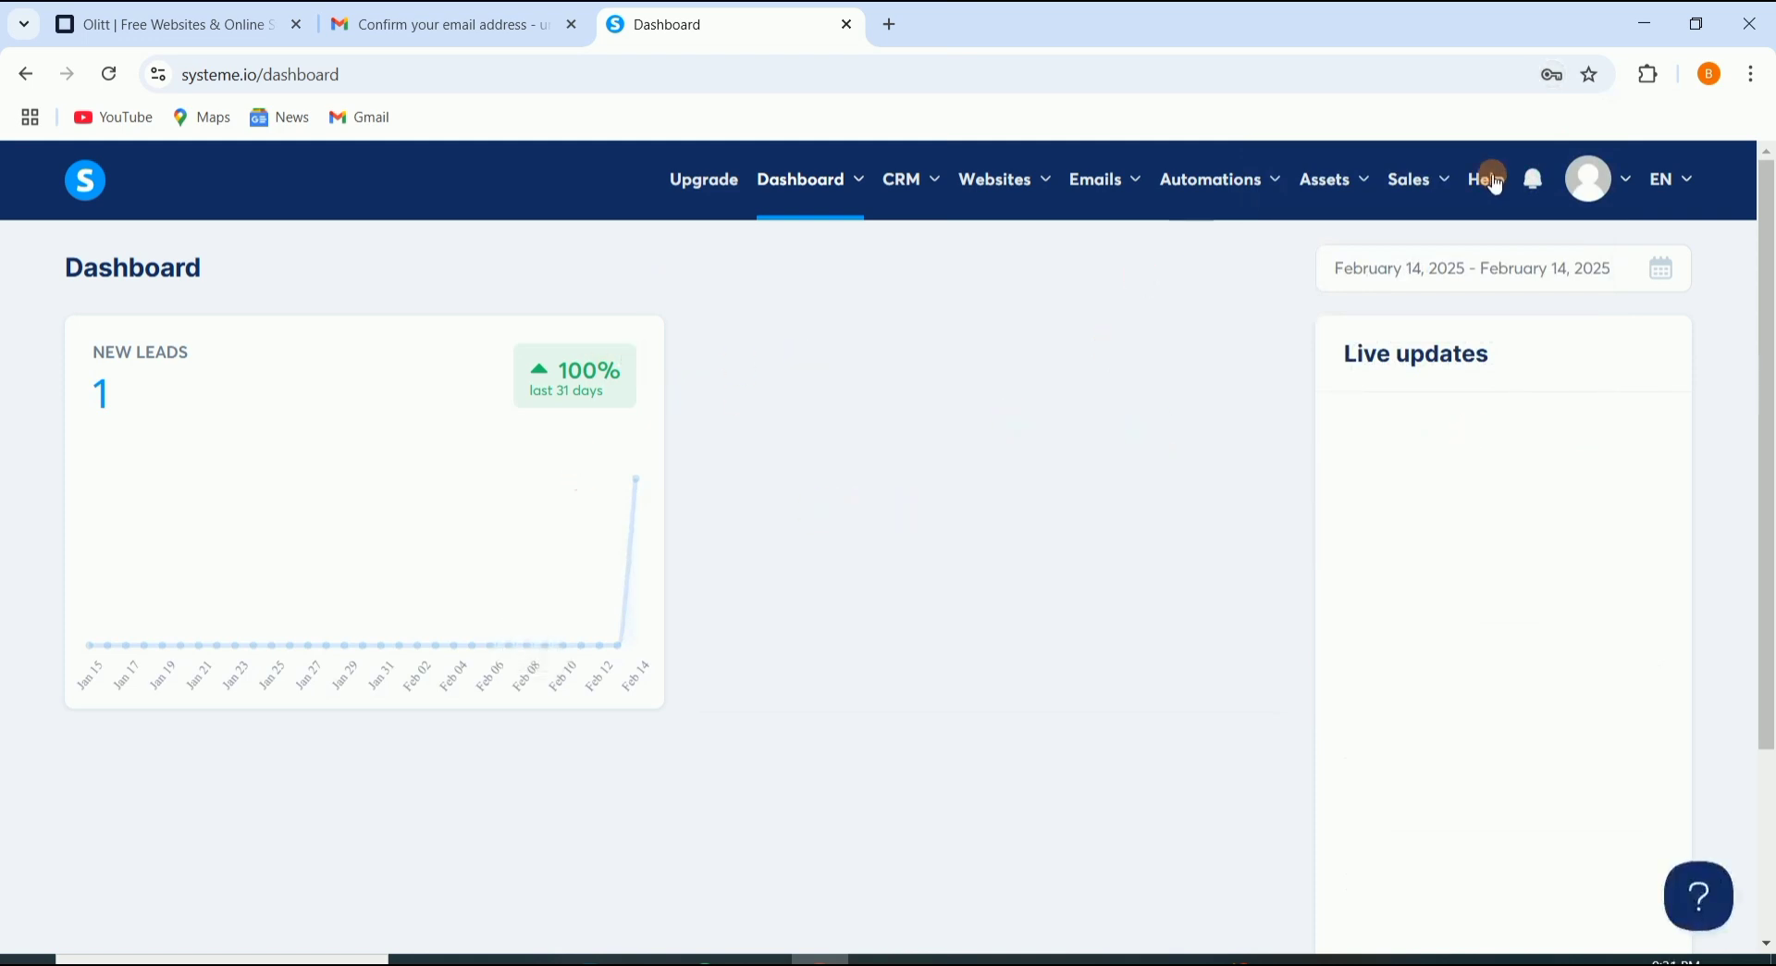
left_click(1322, 215)
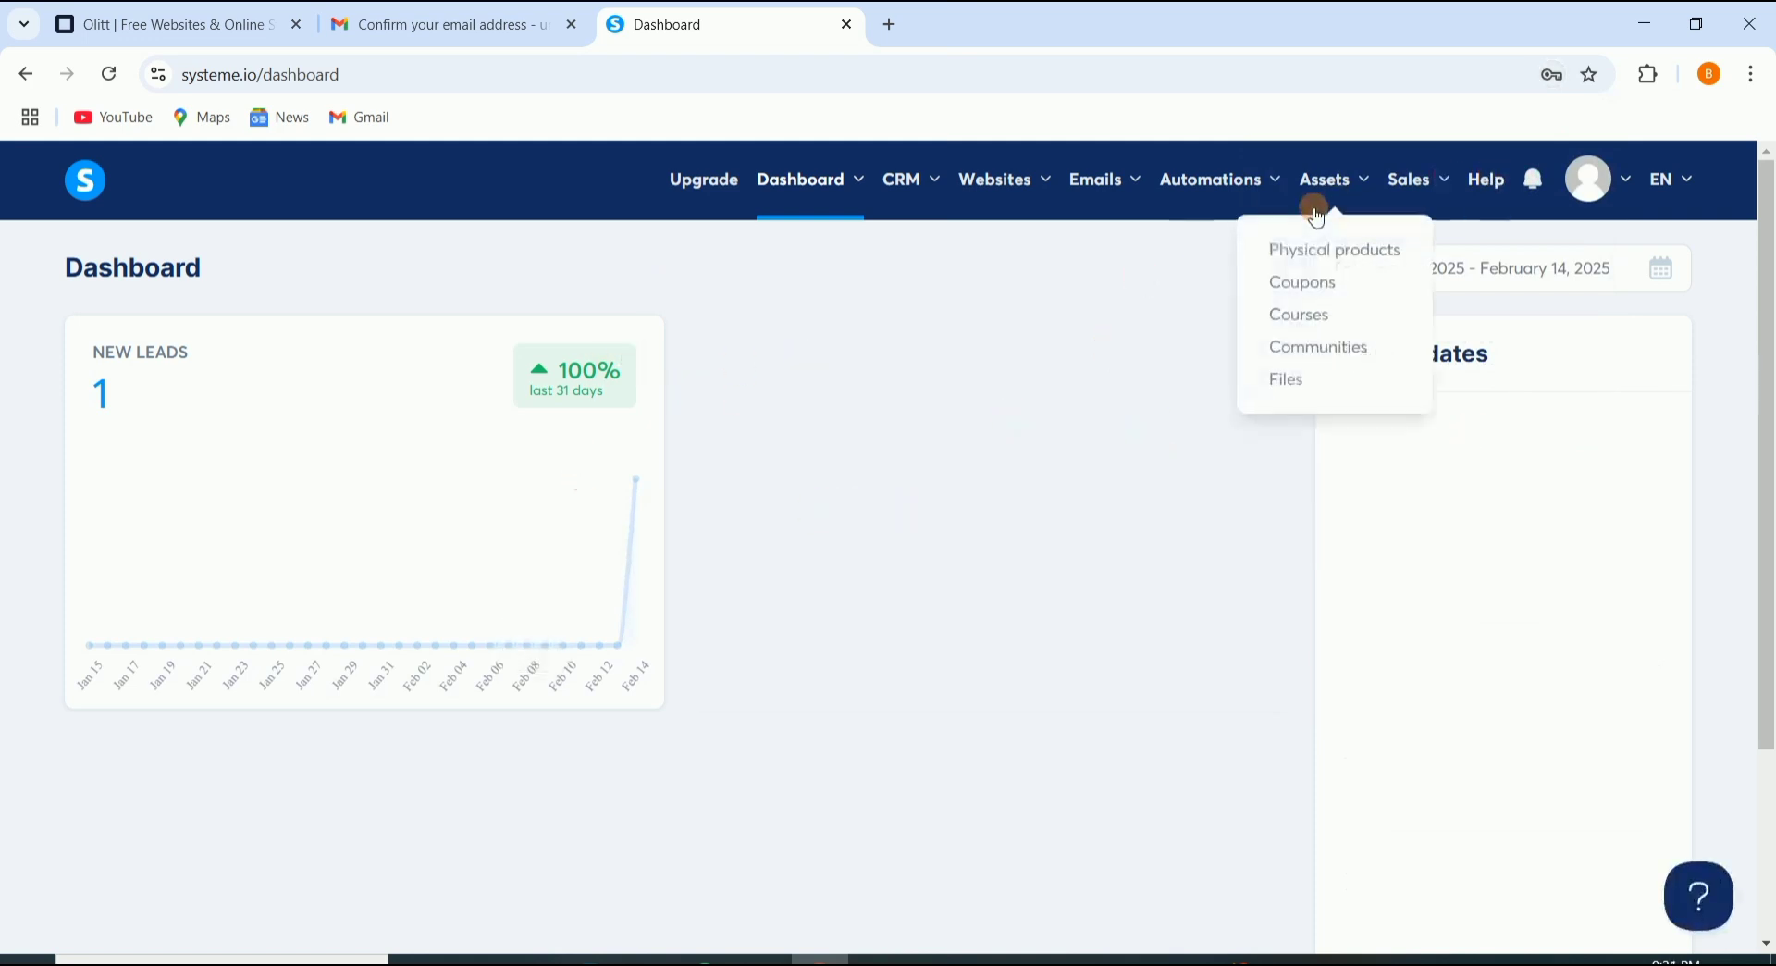
left_click(1045, 209)
left_click(1100, 193)
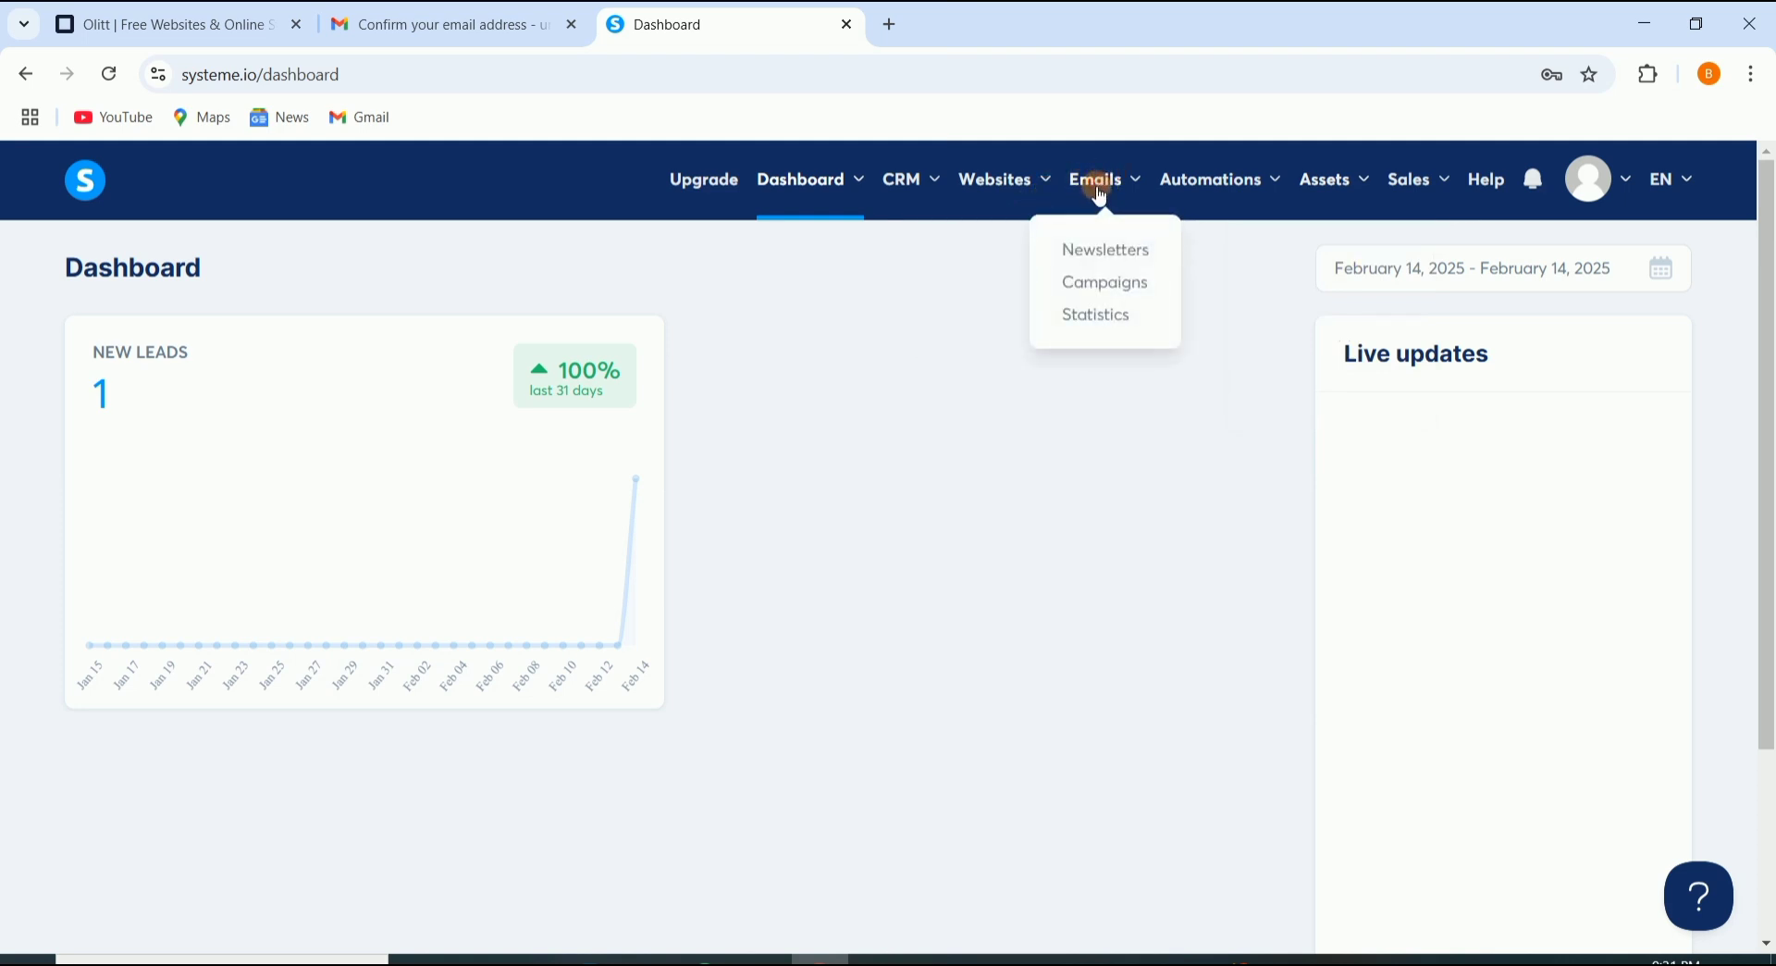
left_click(1175, 192)
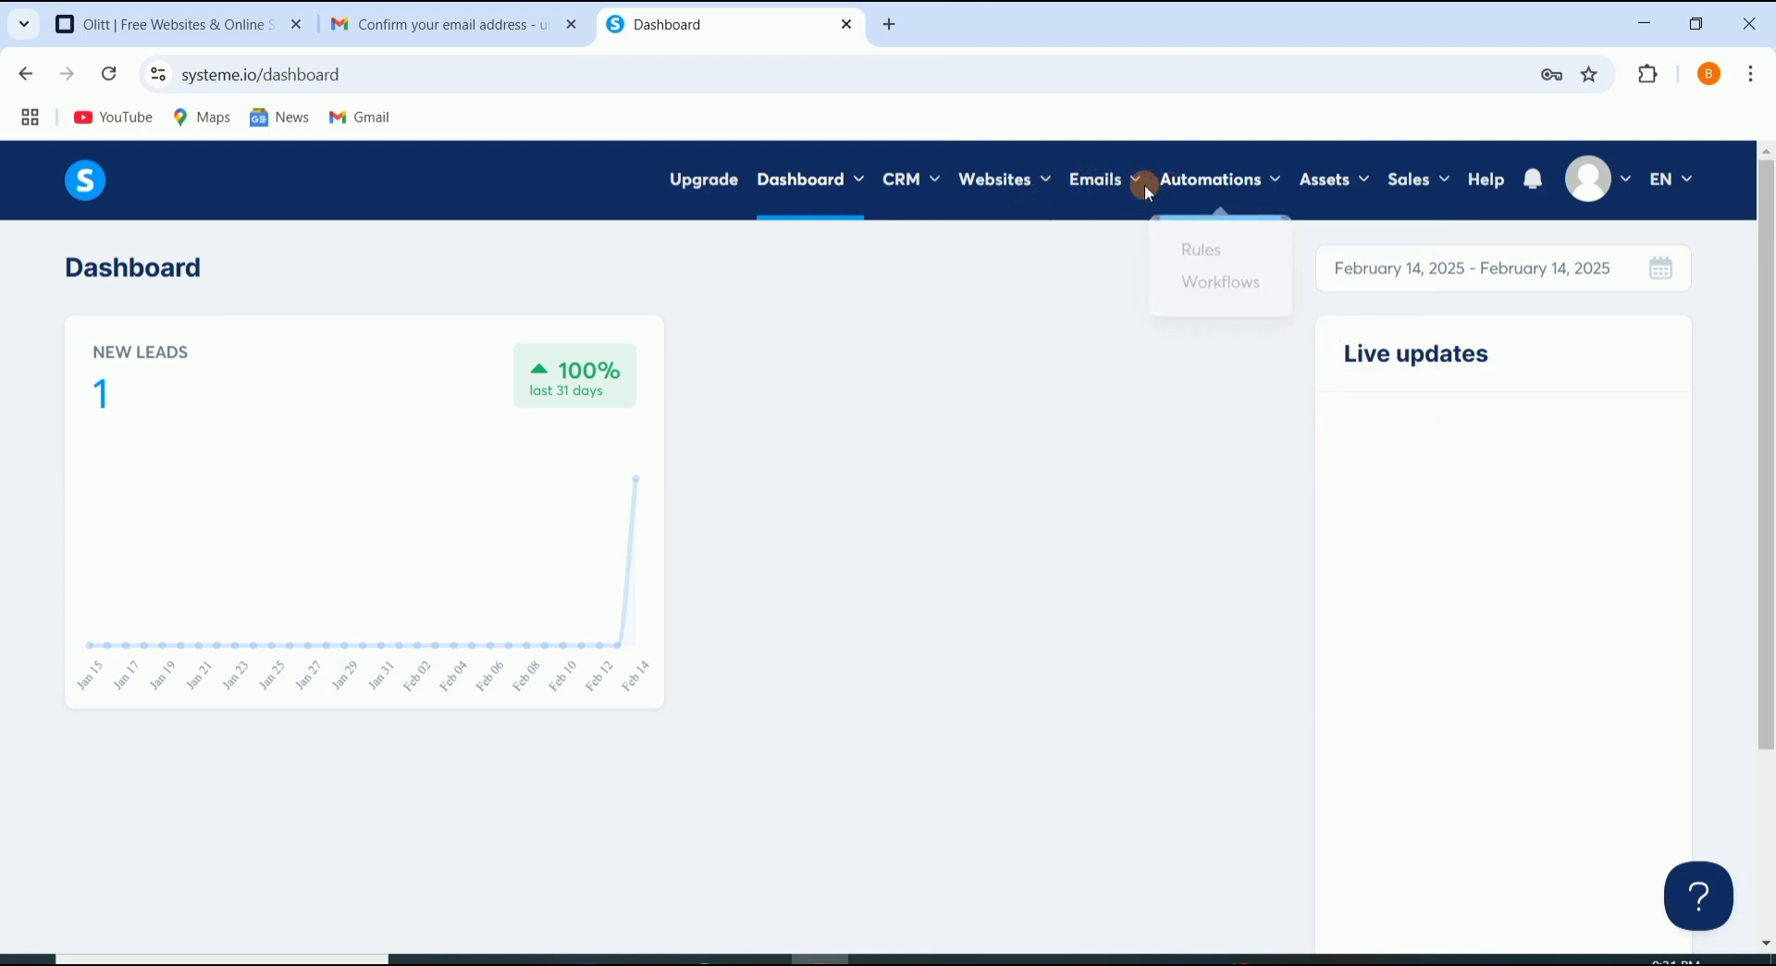
left_click(1144, 185)
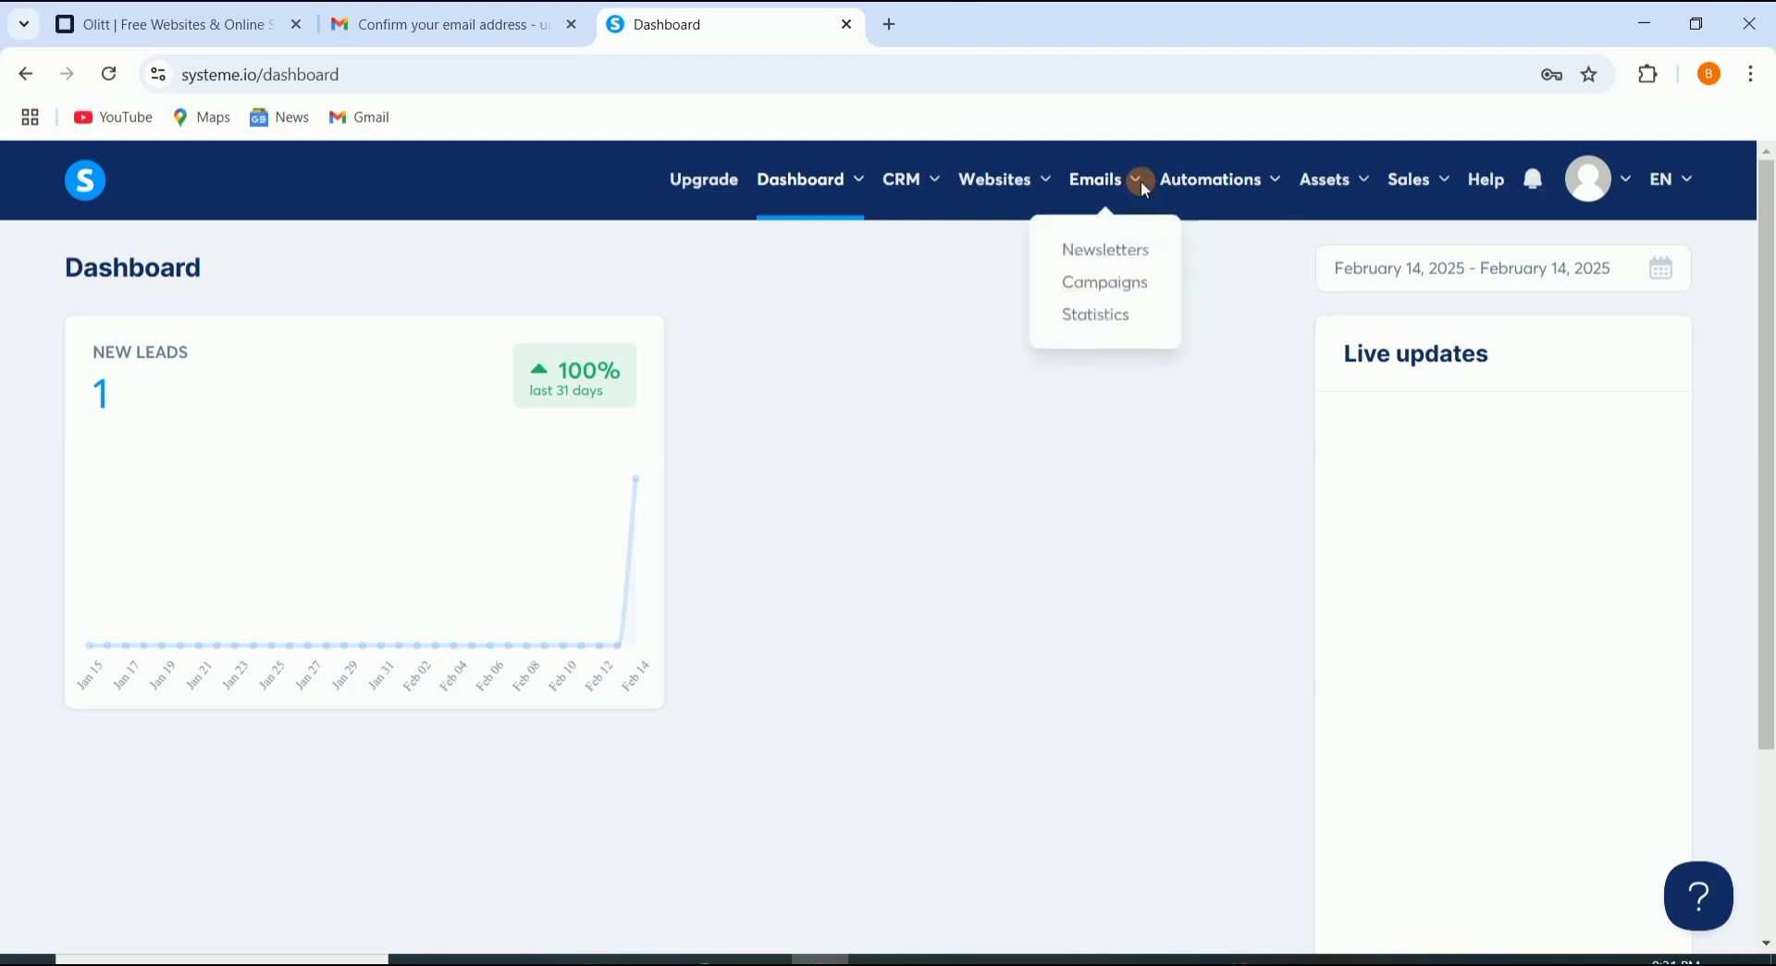
left_click(1001, 190)
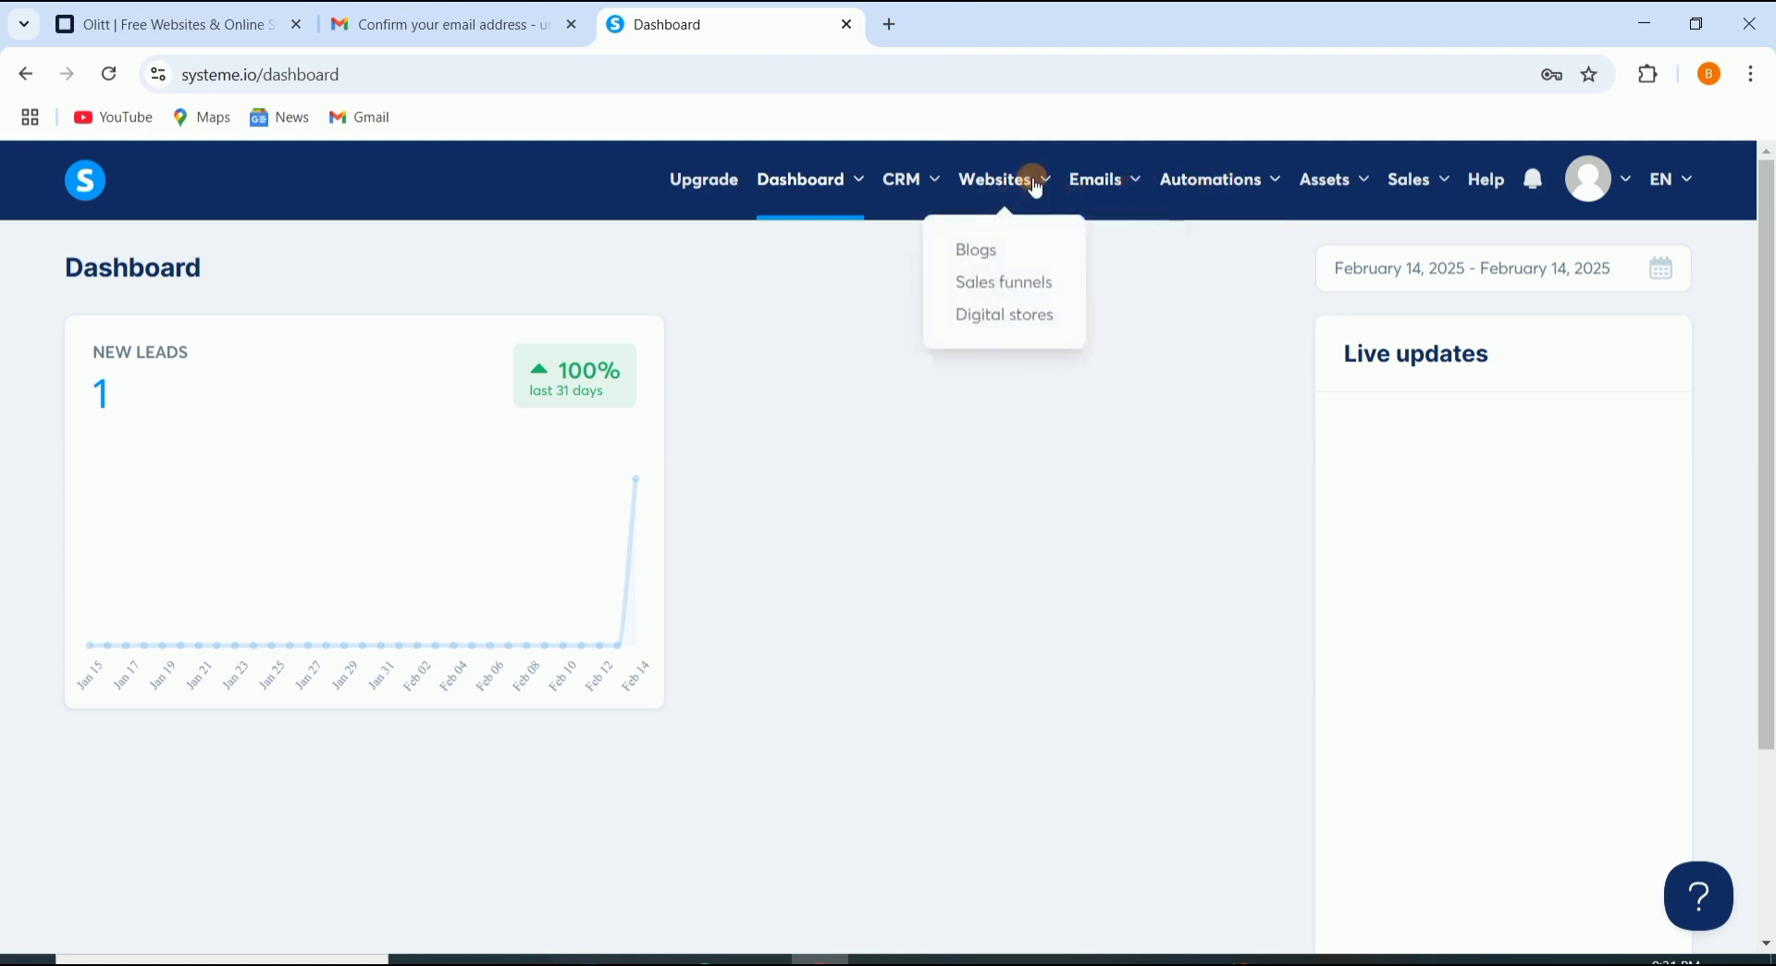
left_click(990, 294)
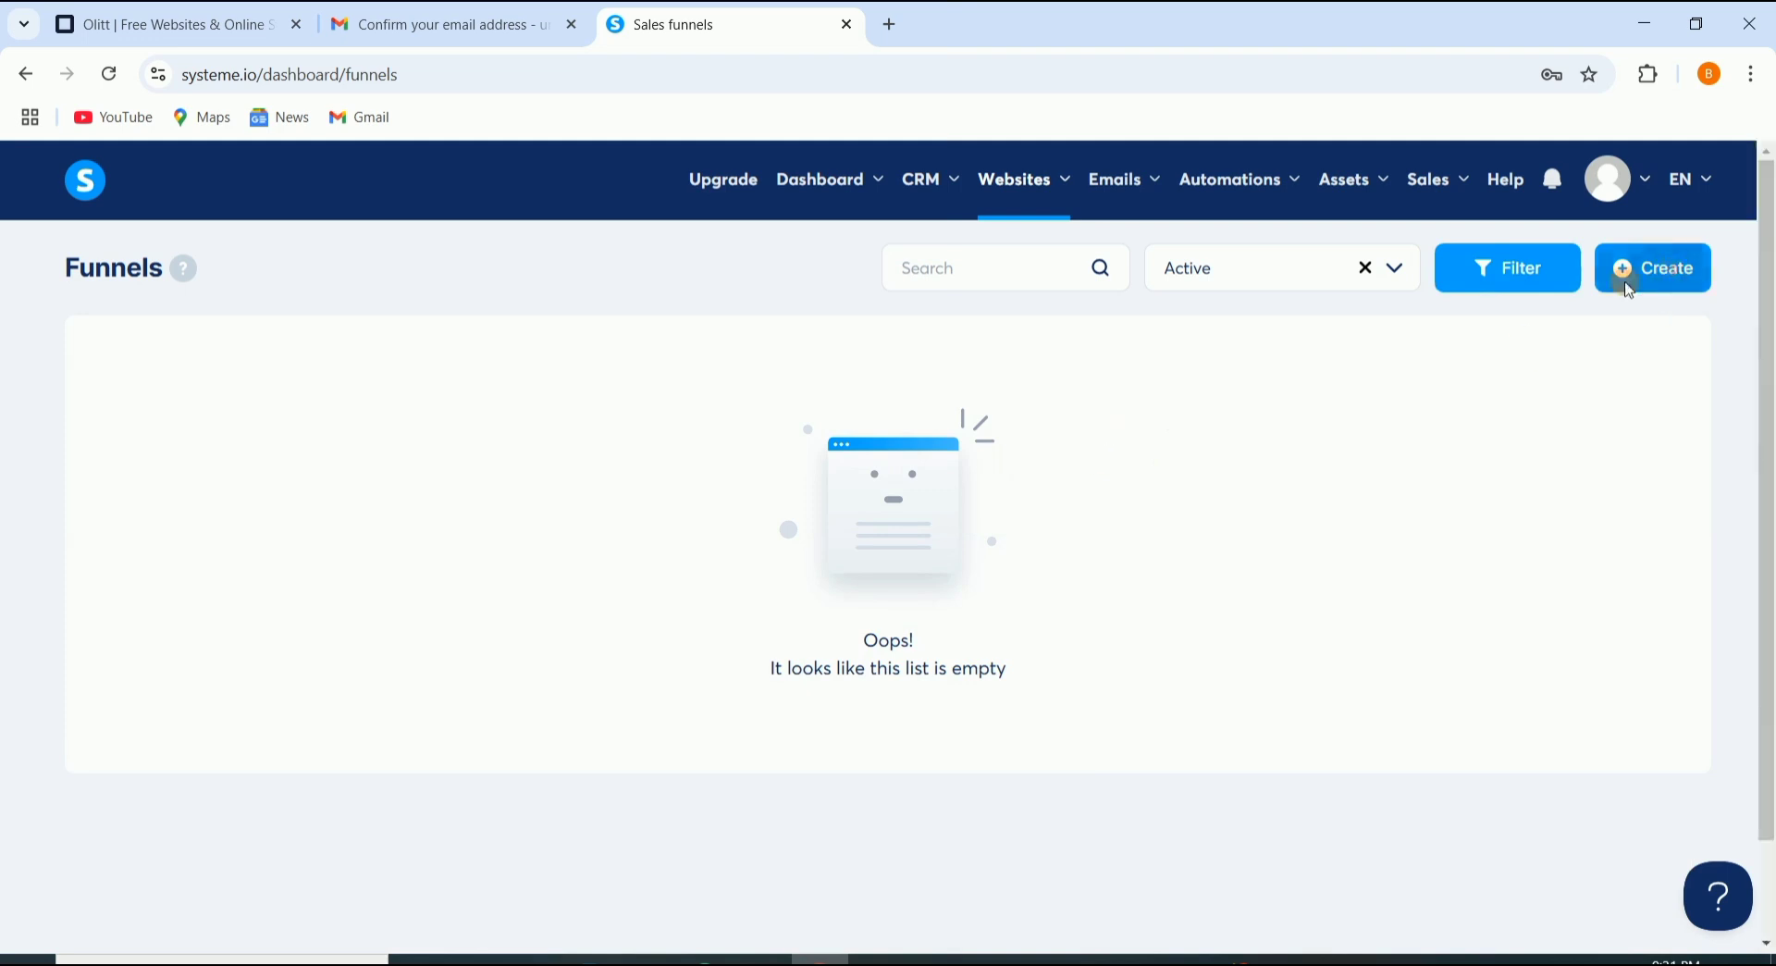
Step: Start a new funnel named List with the Build an audience goal, keeping the default domain
left_click(1624, 283)
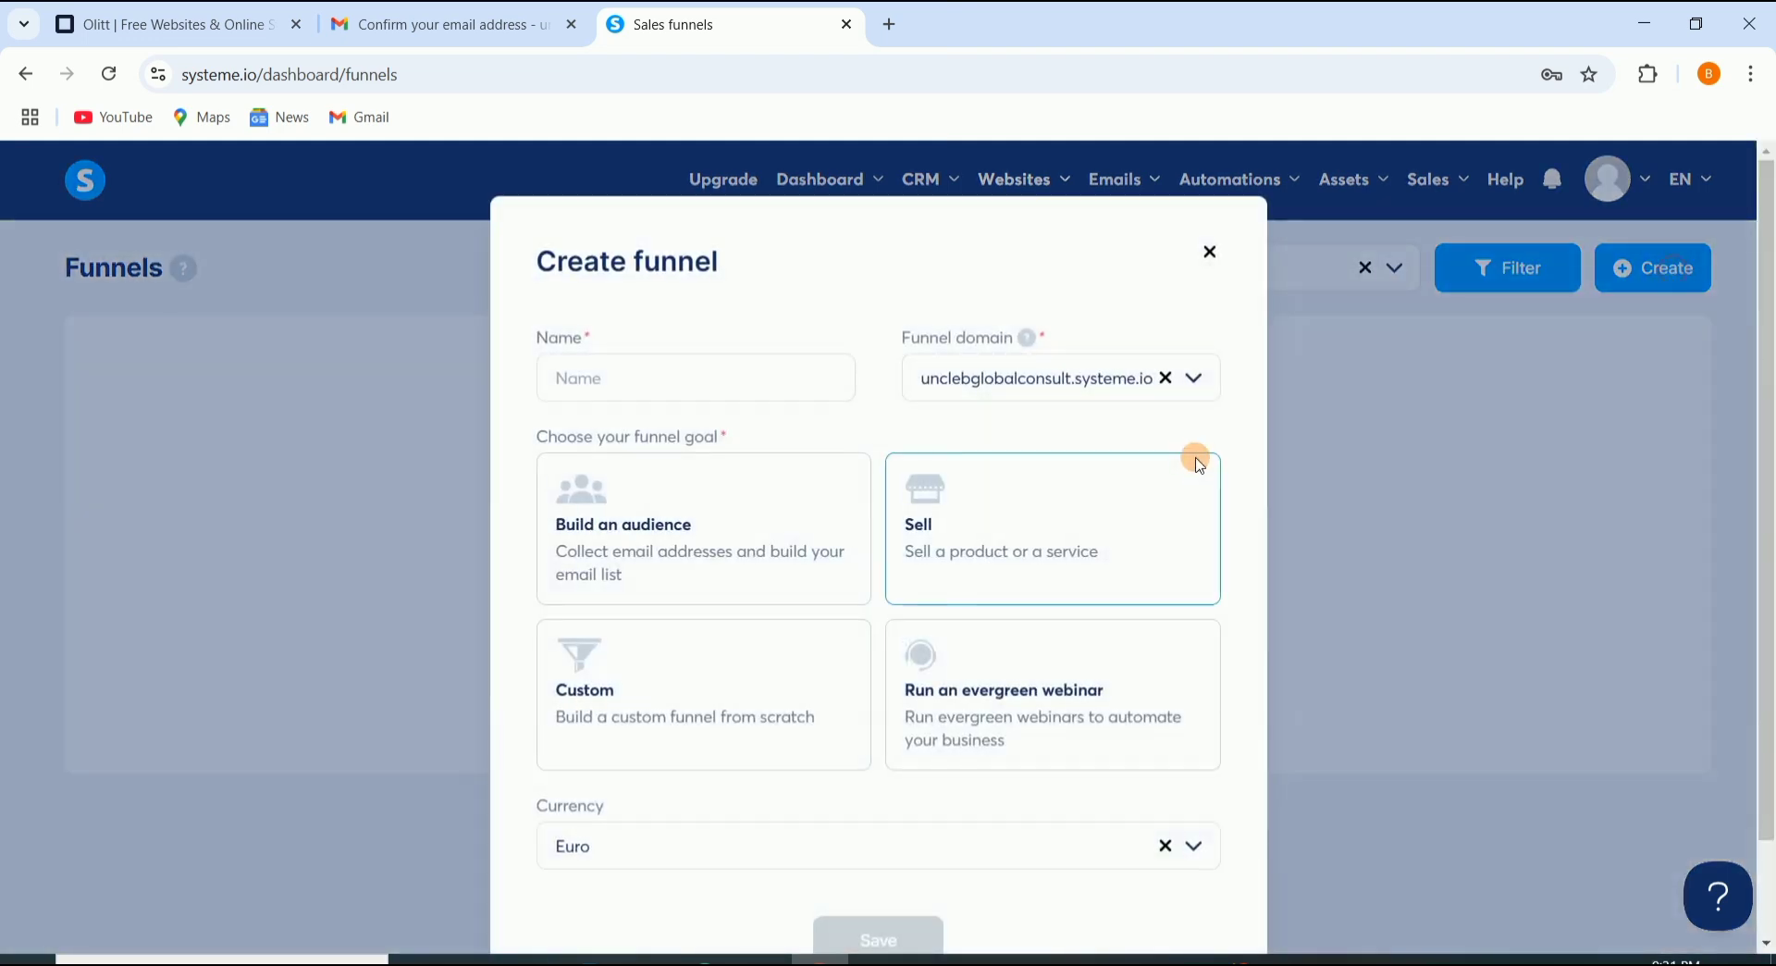
left_click(607, 378)
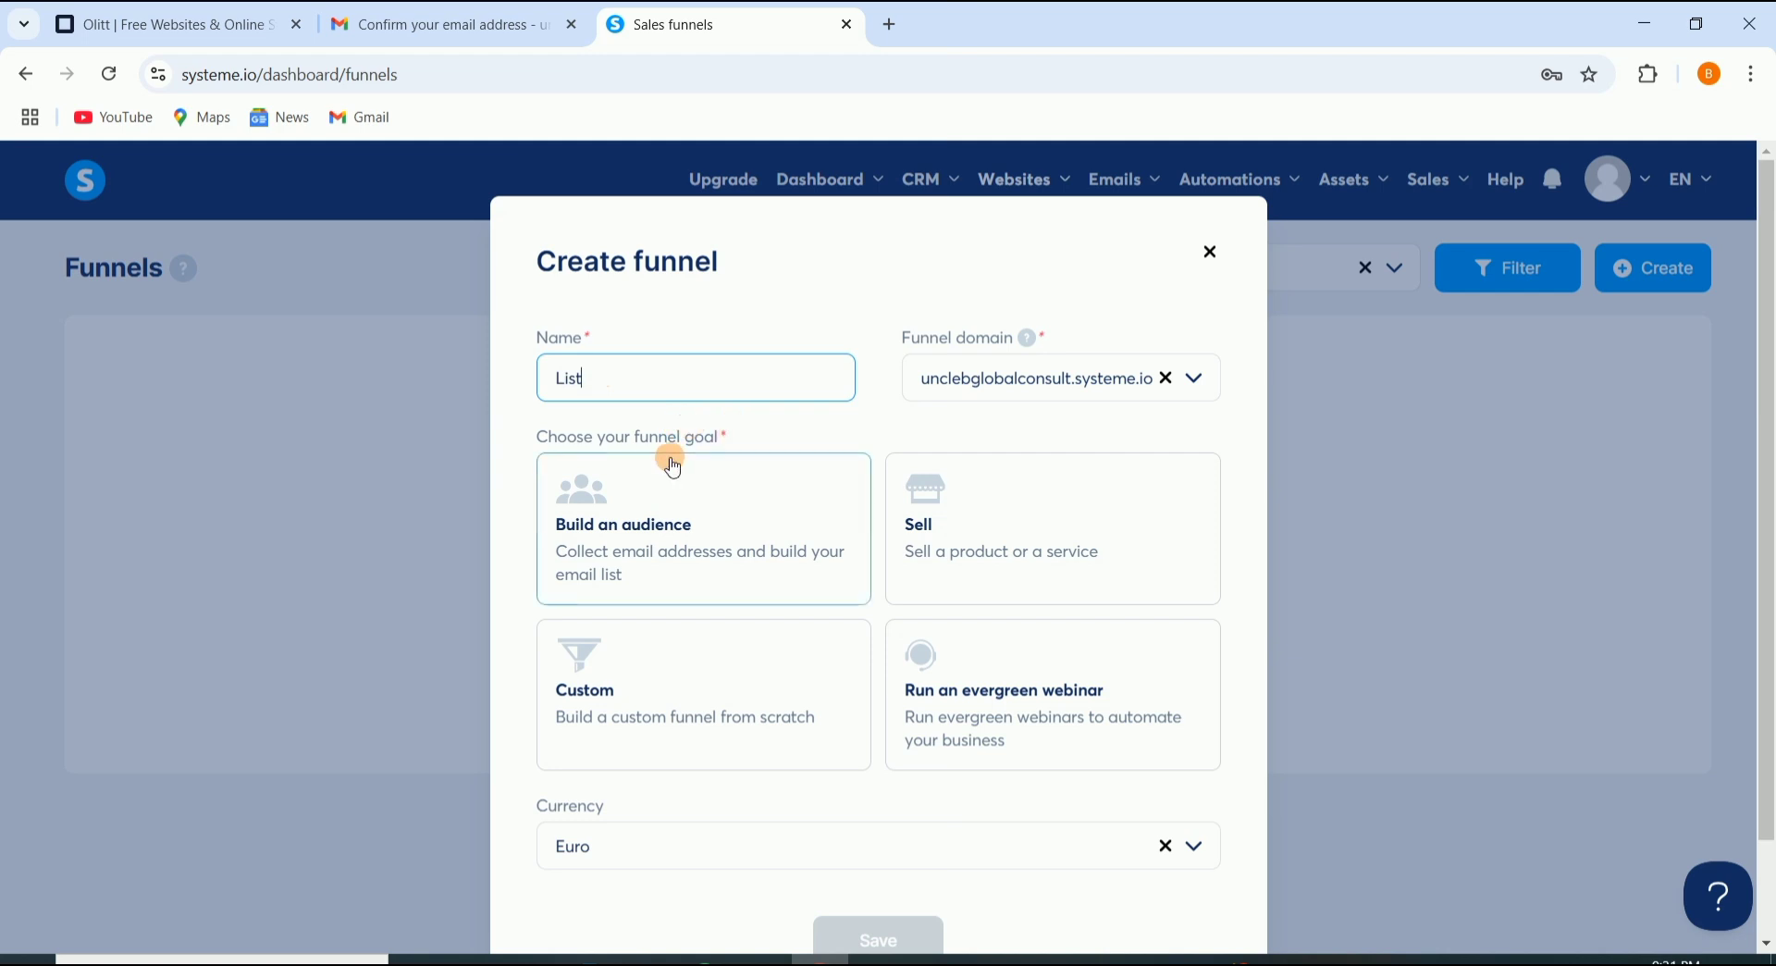
left_click(614, 538)
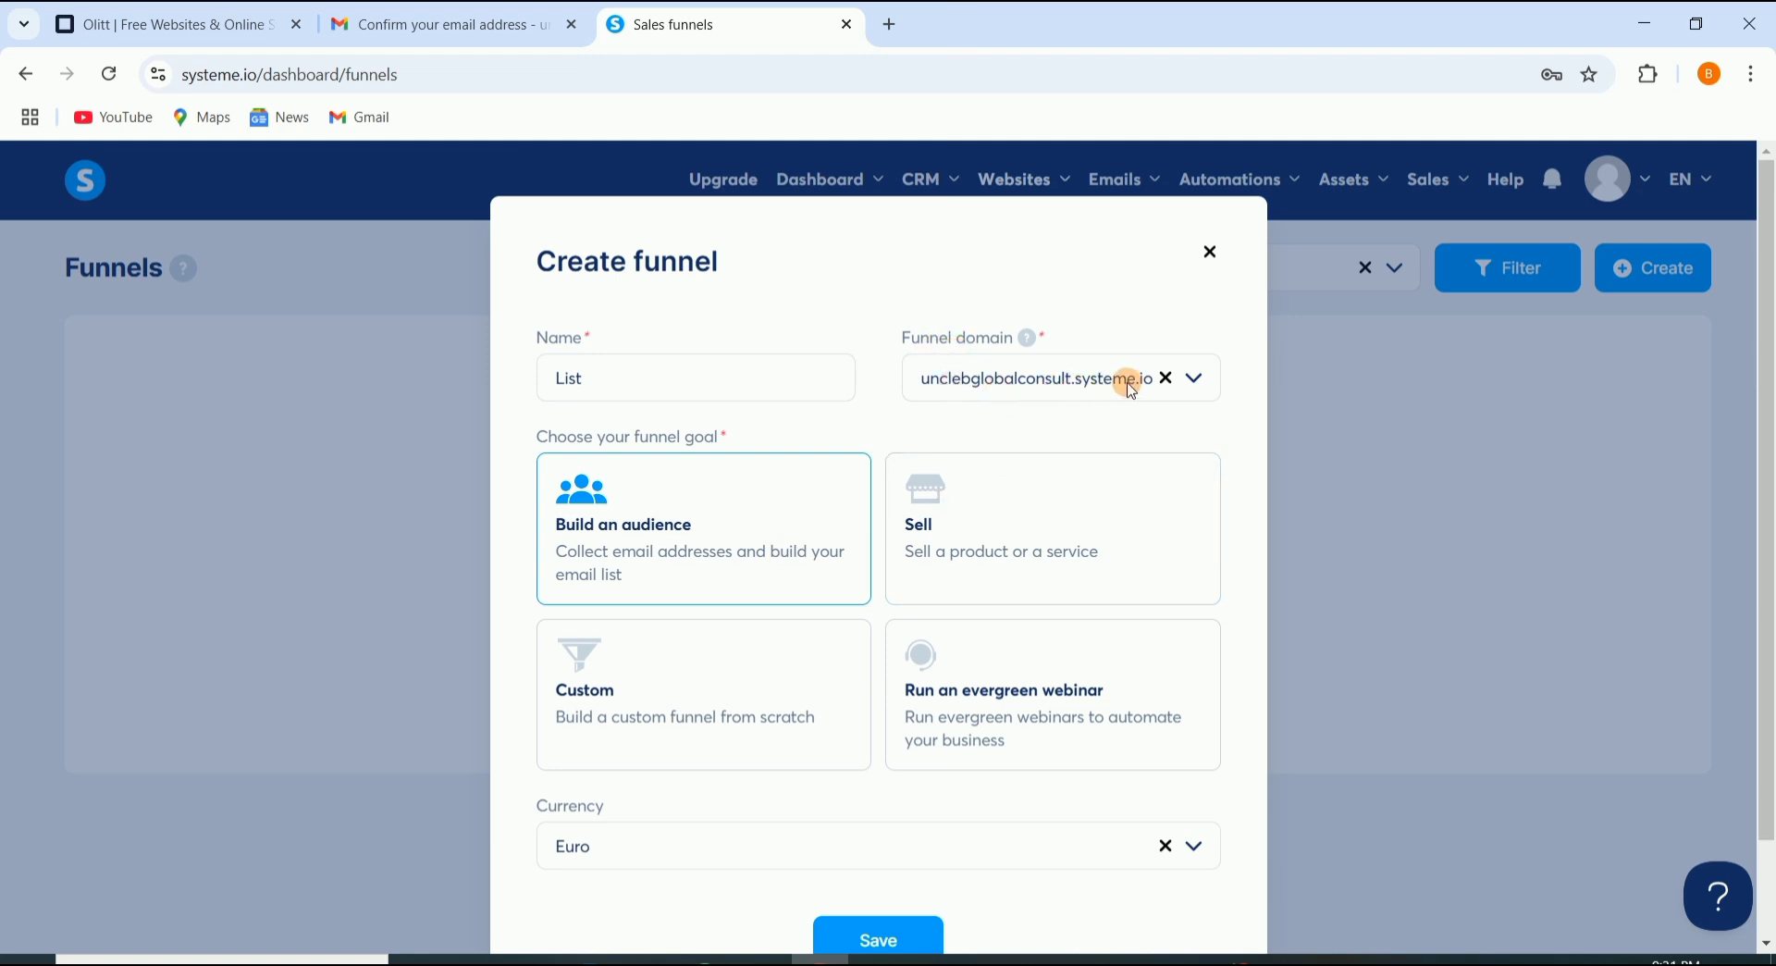
left_click(1197, 381)
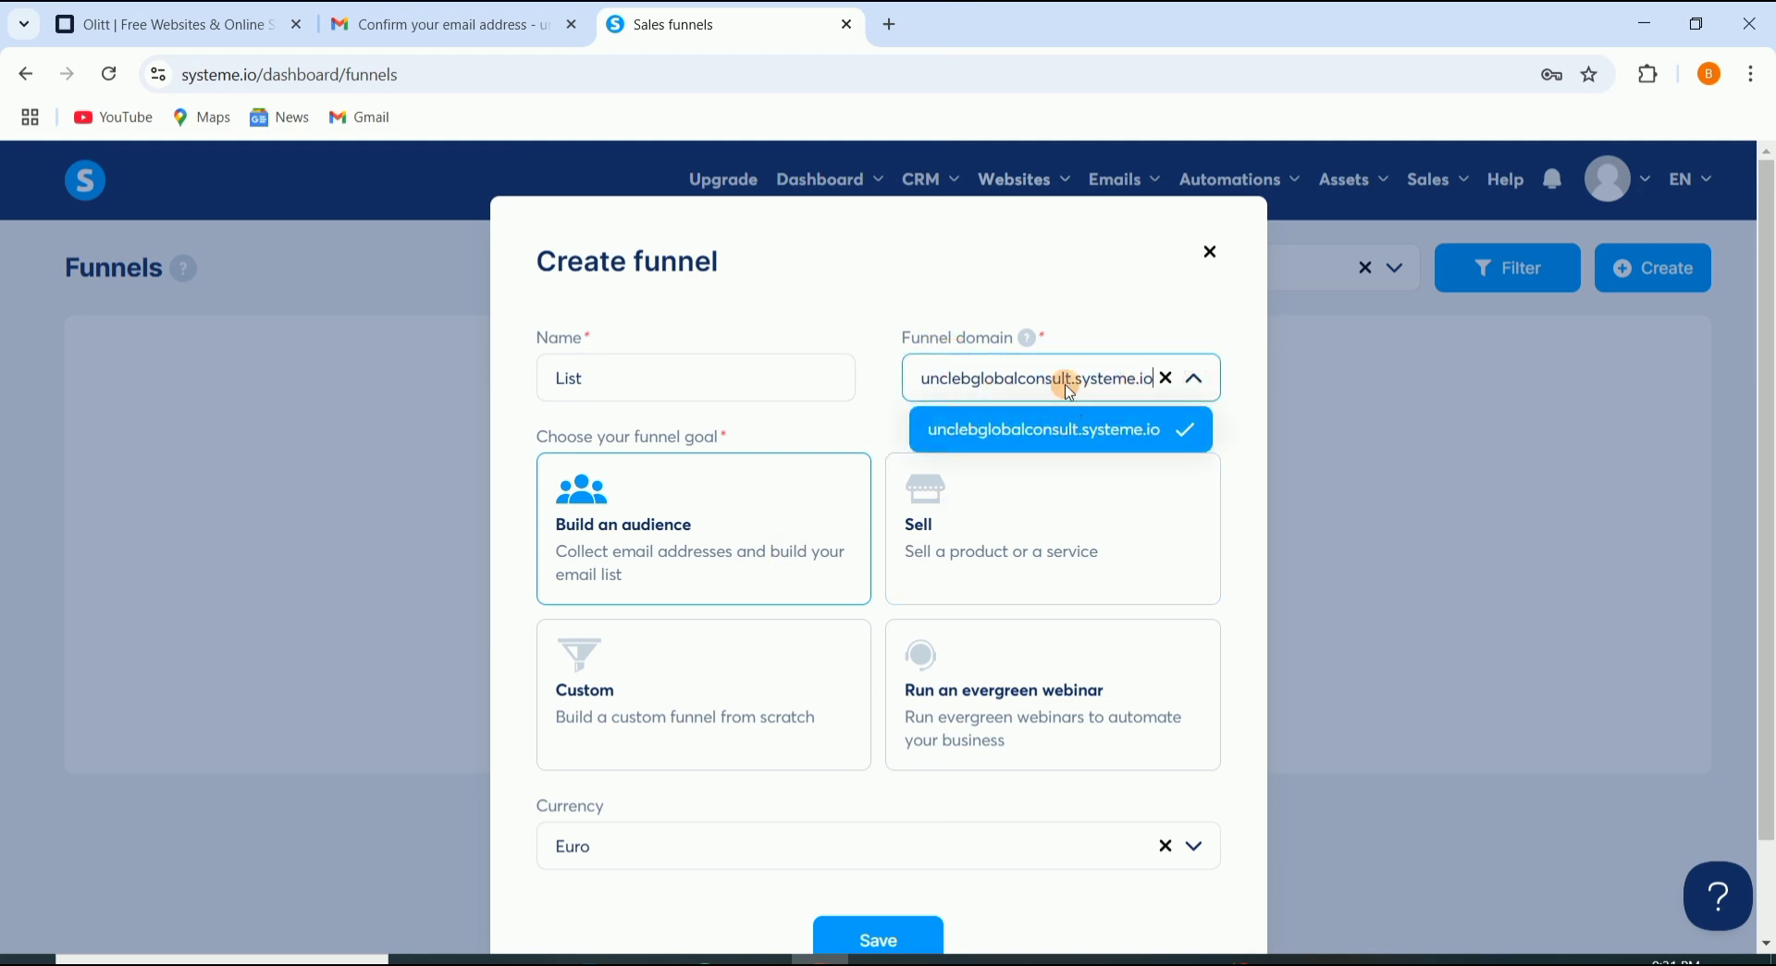
left_click(1099, 305)
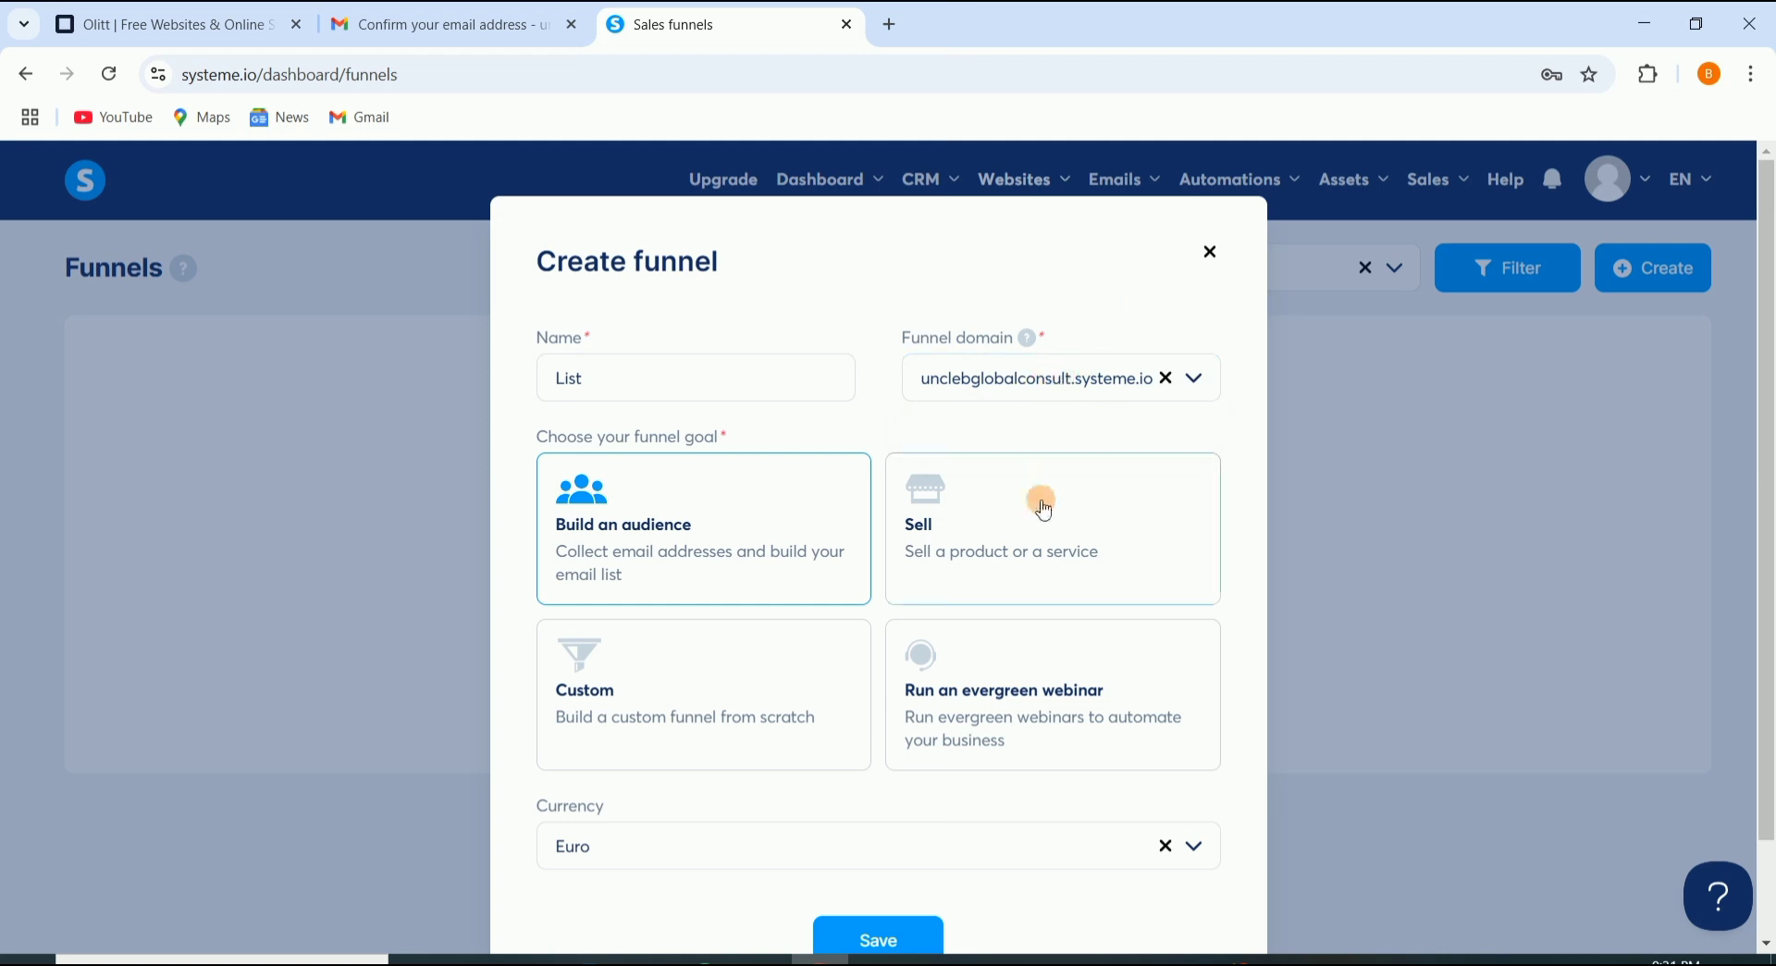
Step: Set the funnel currency to U.S. Dollar and save the funnel
scroll(906, 578, "down", 2)
left_click(1050, 730)
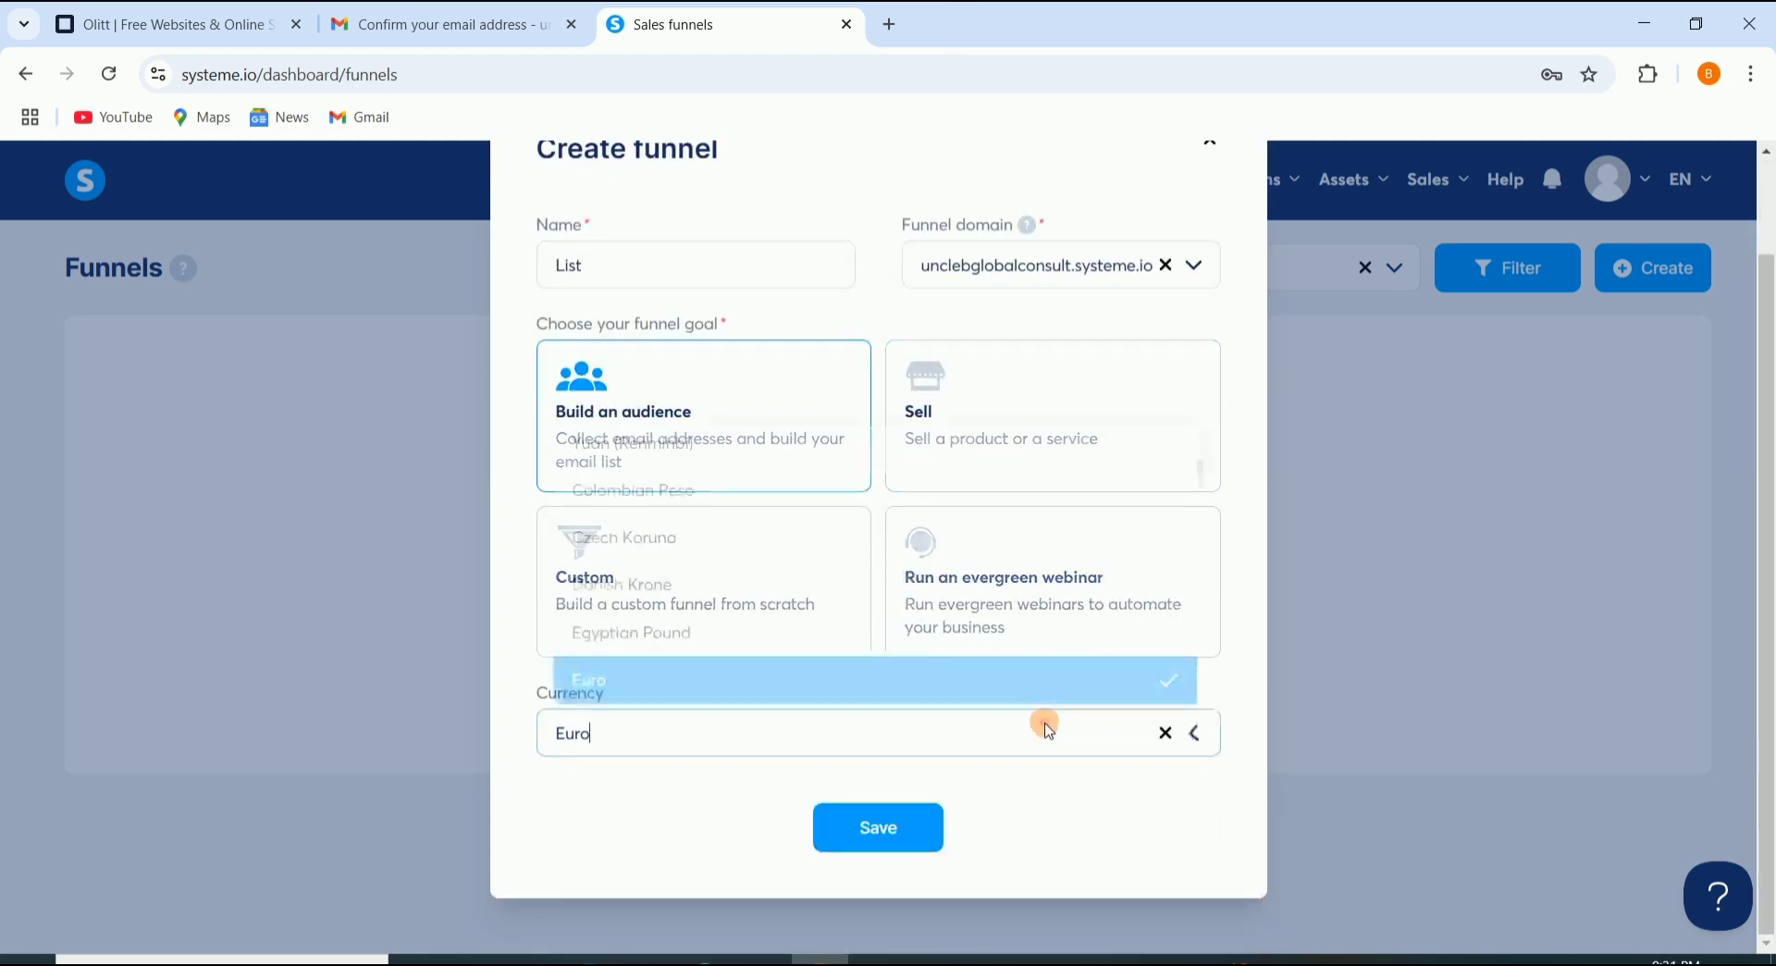
scroll(778, 575, "up", 3)
type("u")
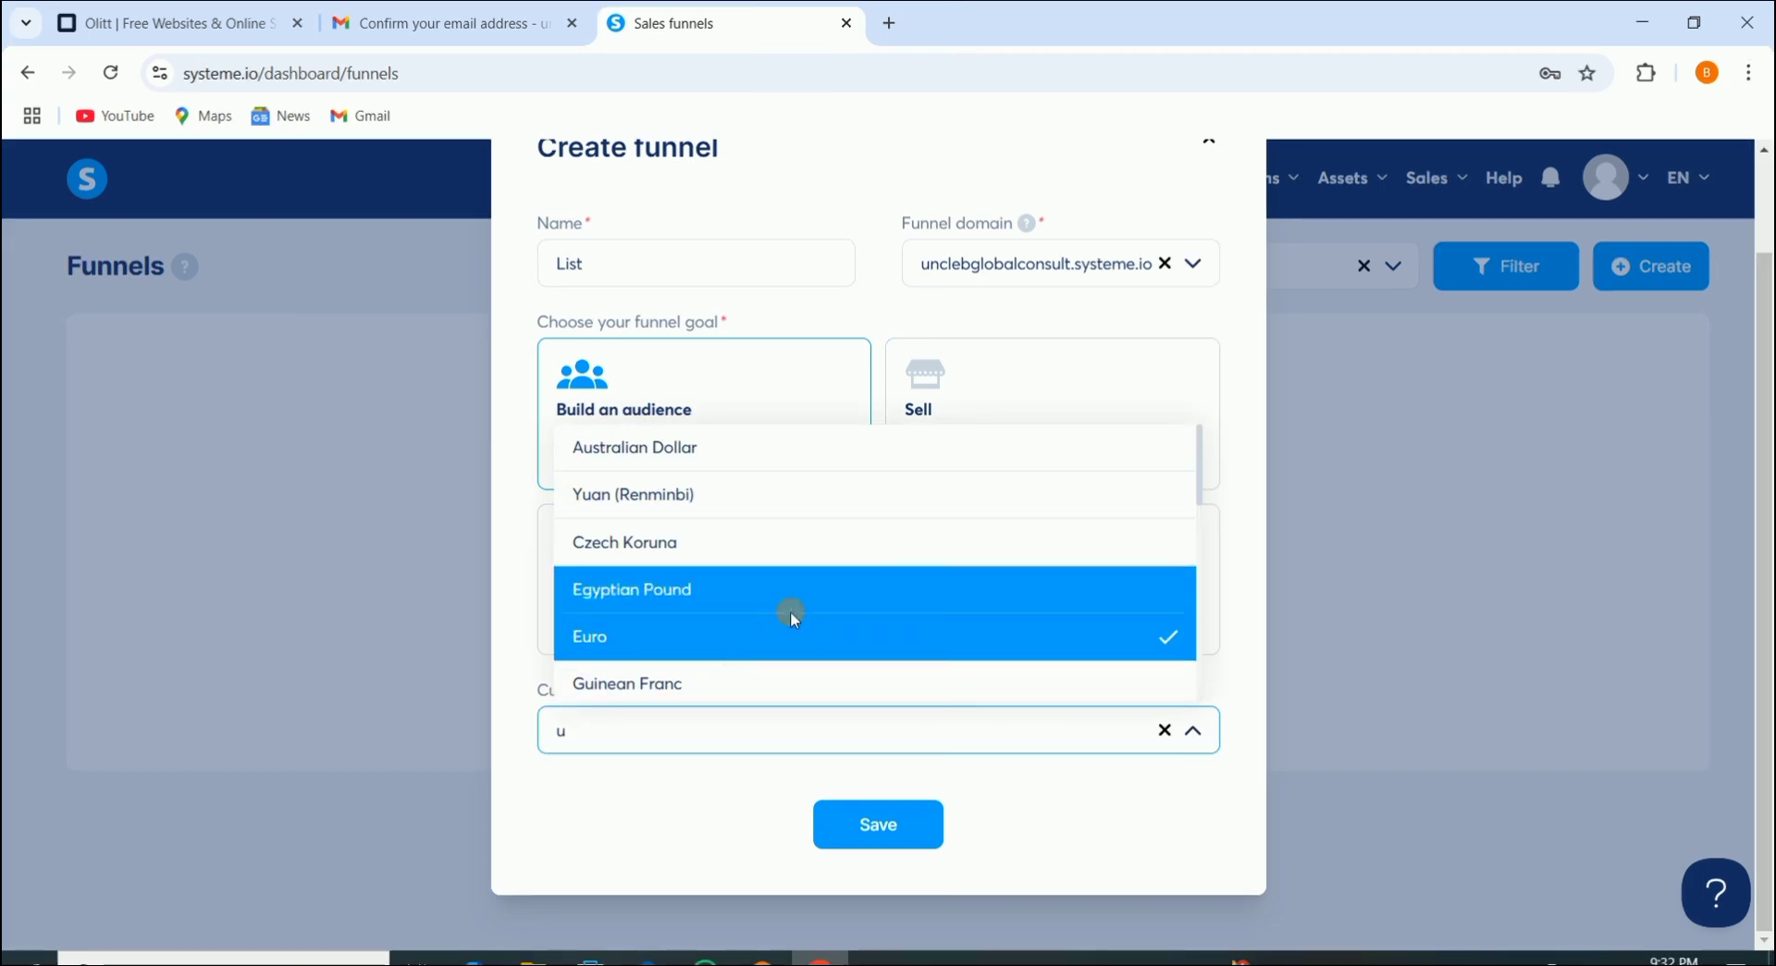
scroll(825, 592, "down", 5)
left_click(756, 585)
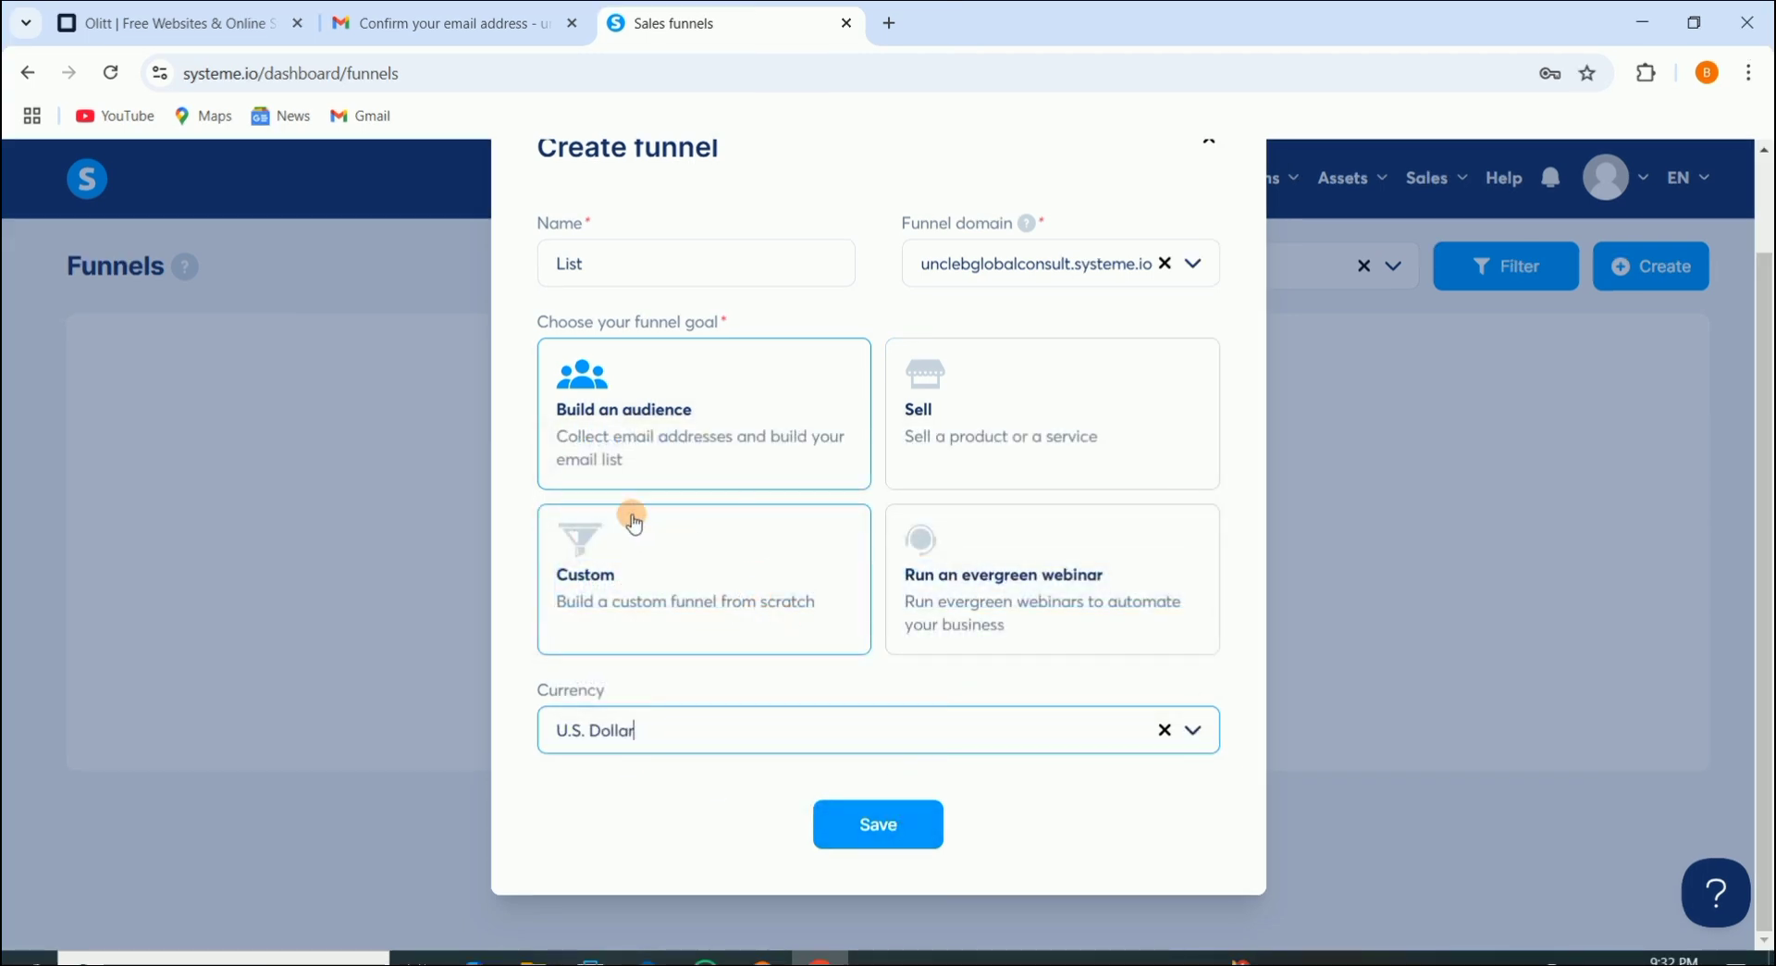
scroll(944, 615, "up", 1)
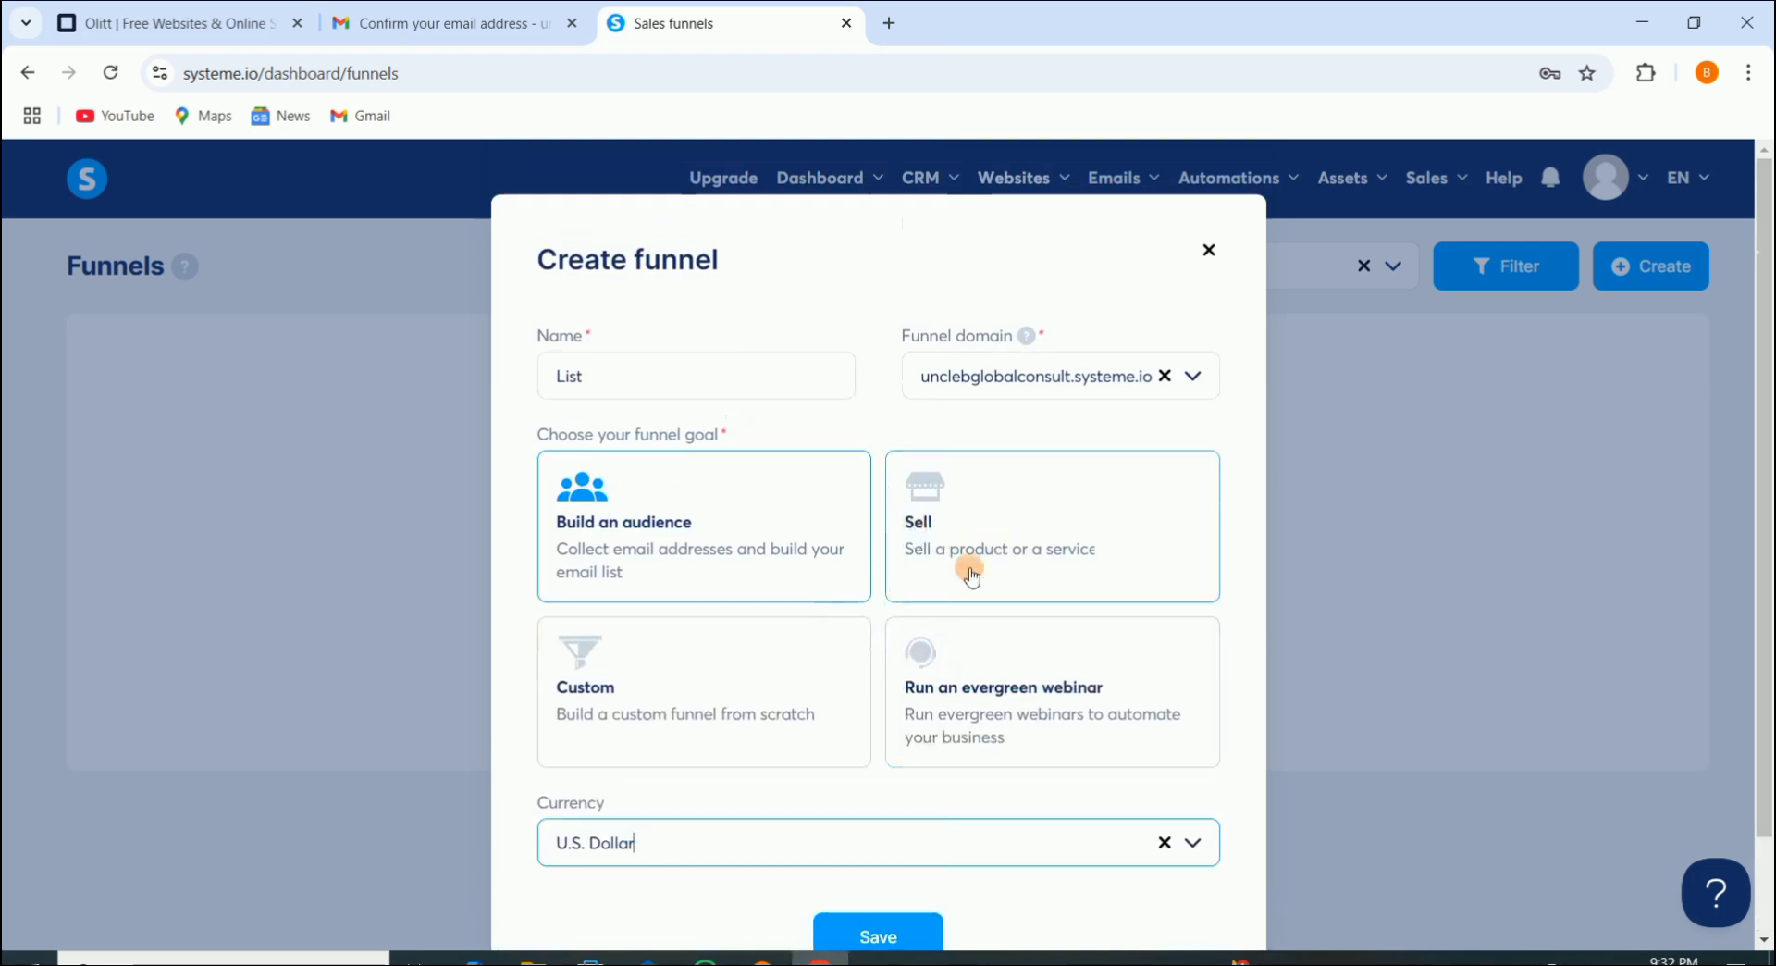
scroll(929, 837, "down", 1)
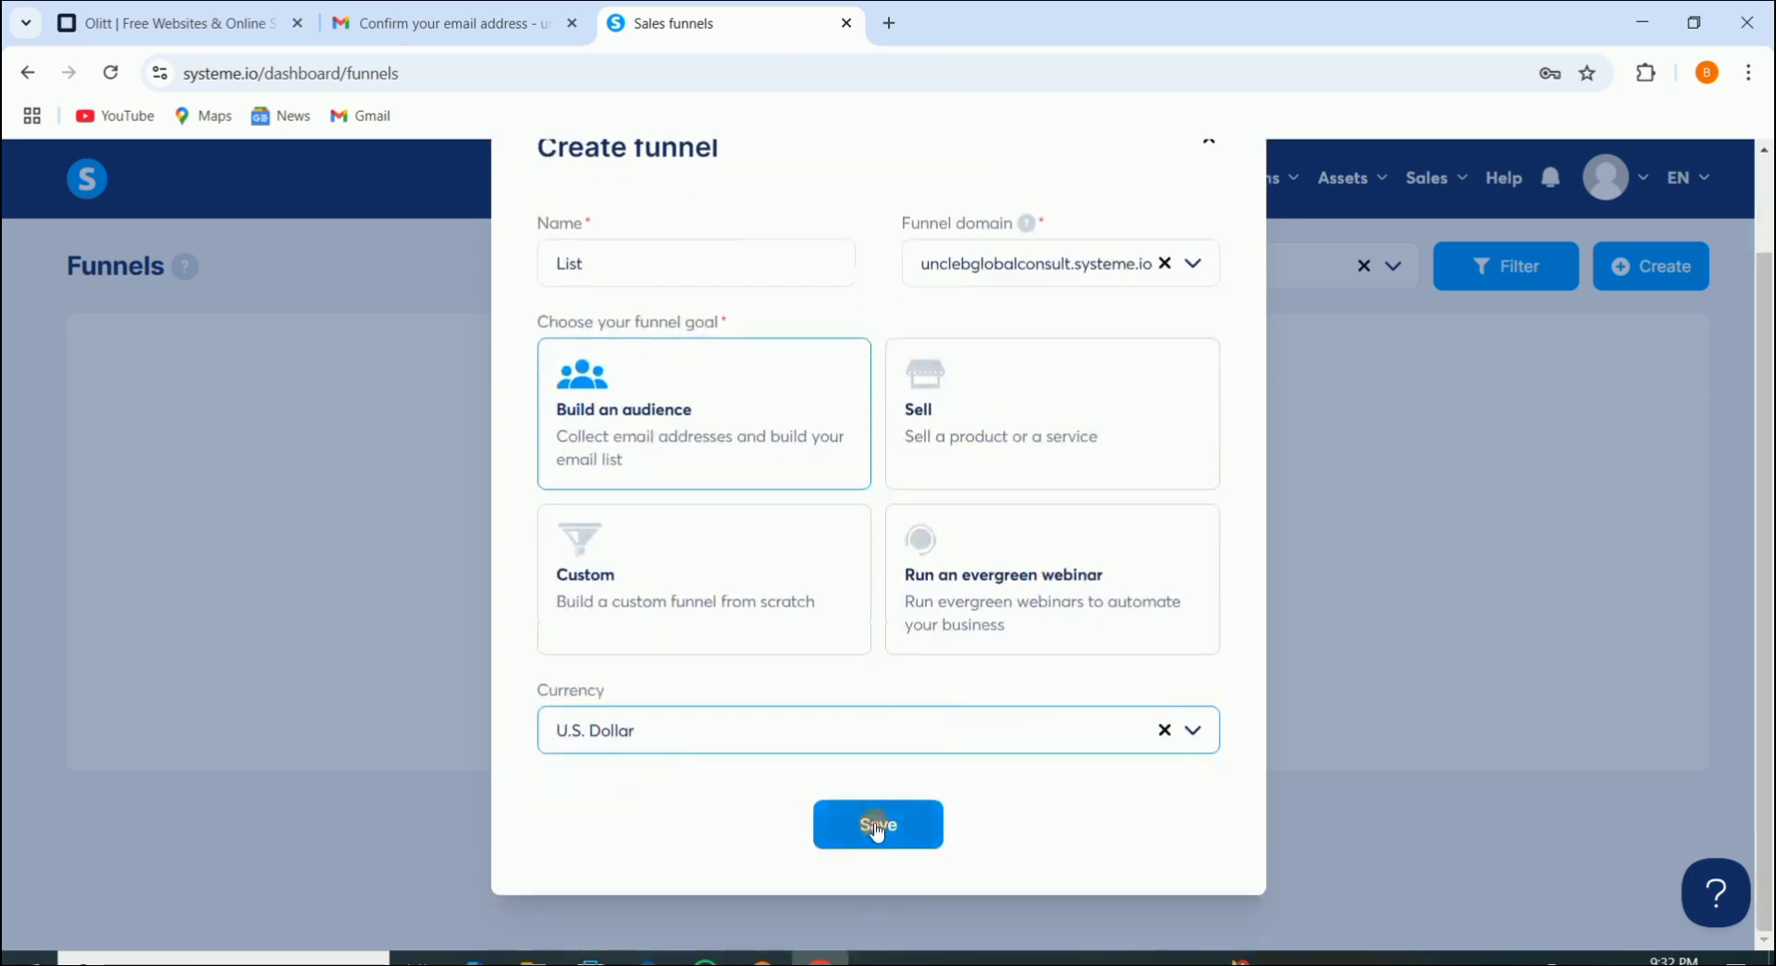
left_click(847, 825)
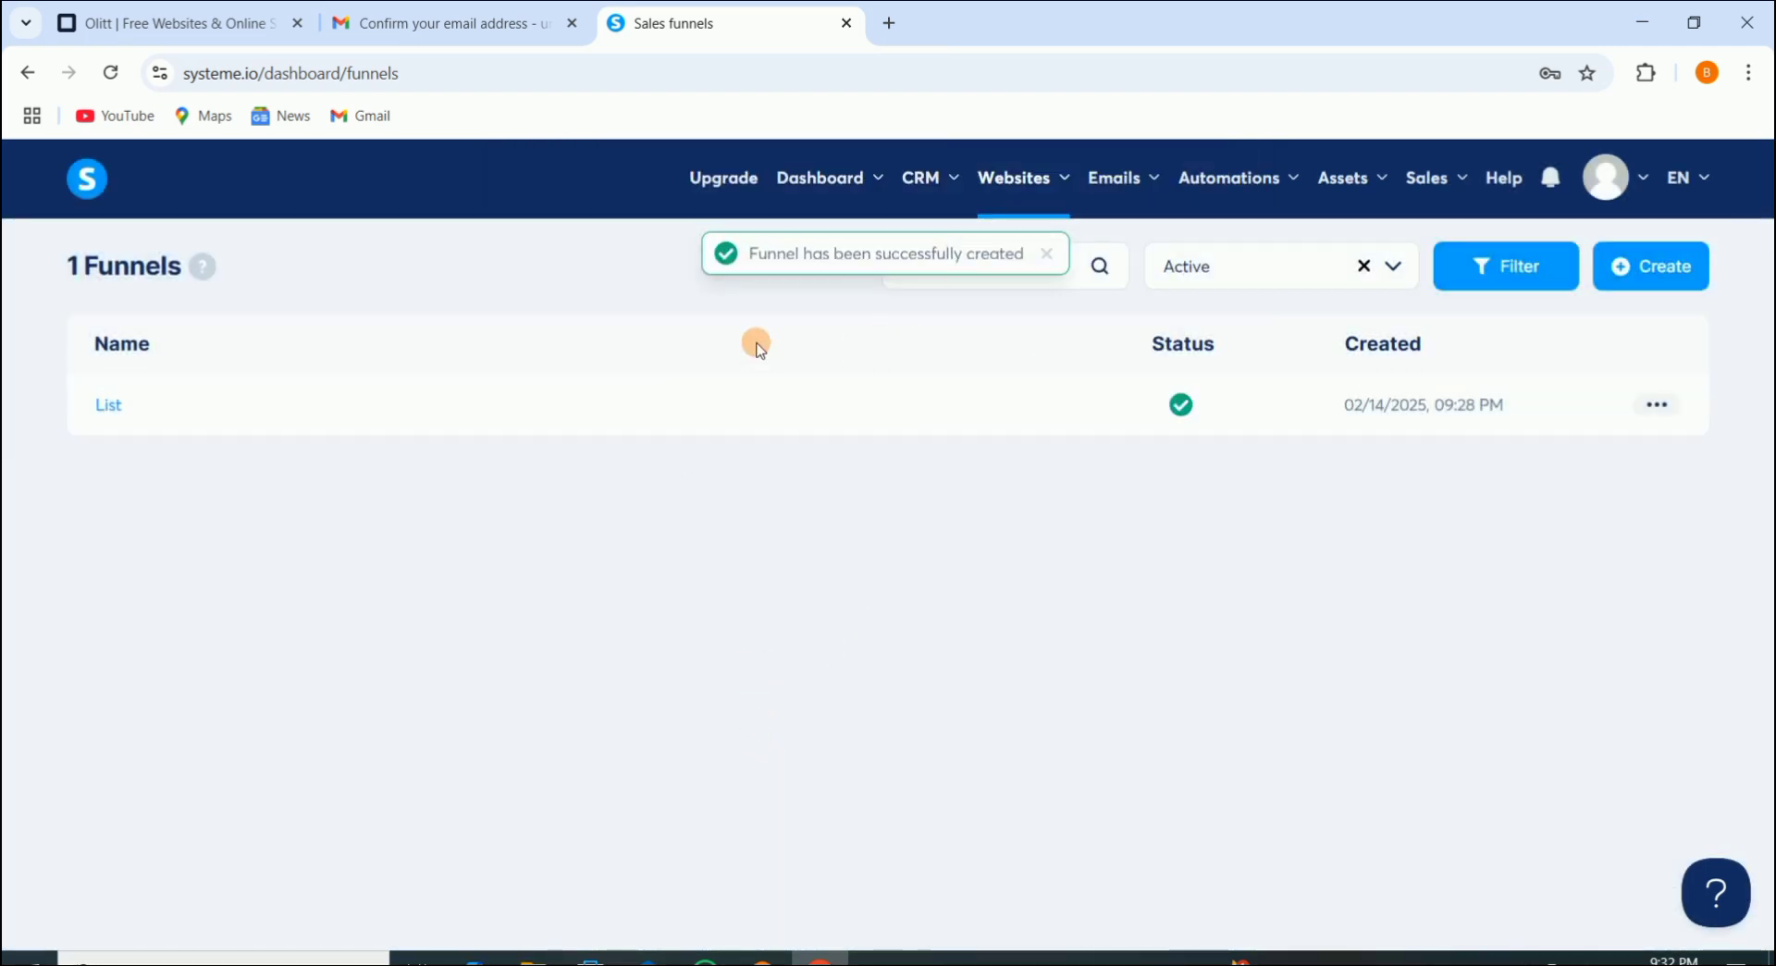
left_click(1655, 407)
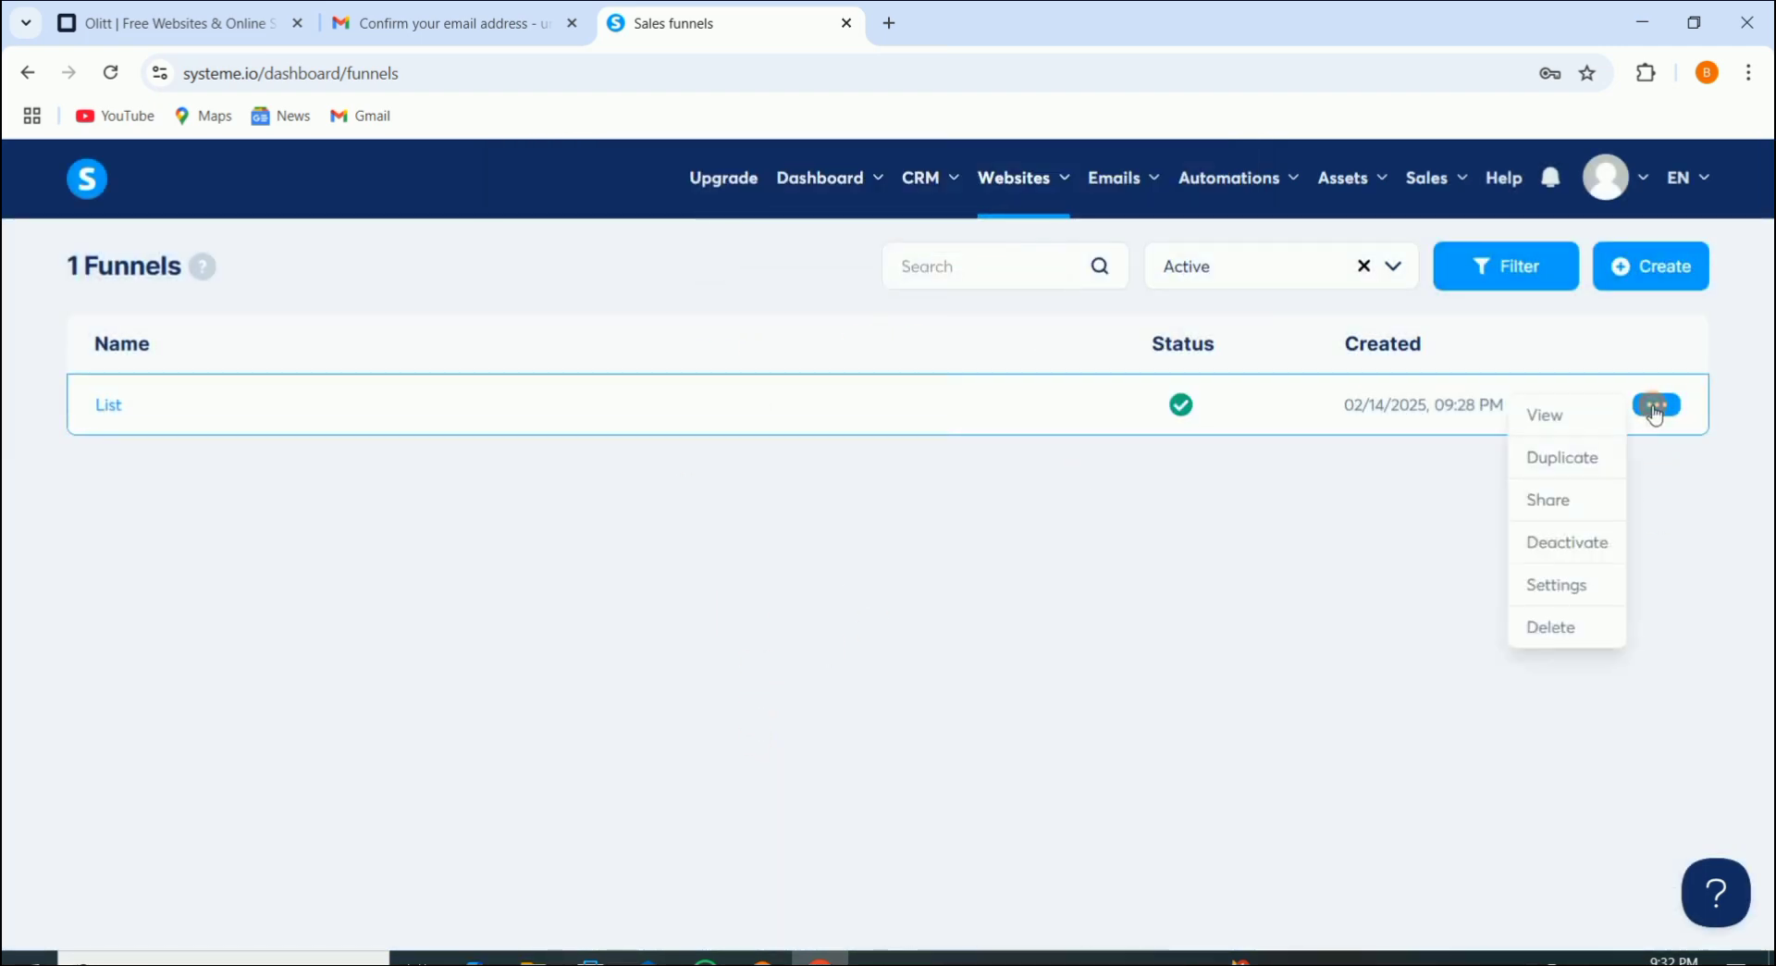
left_click(1554, 592)
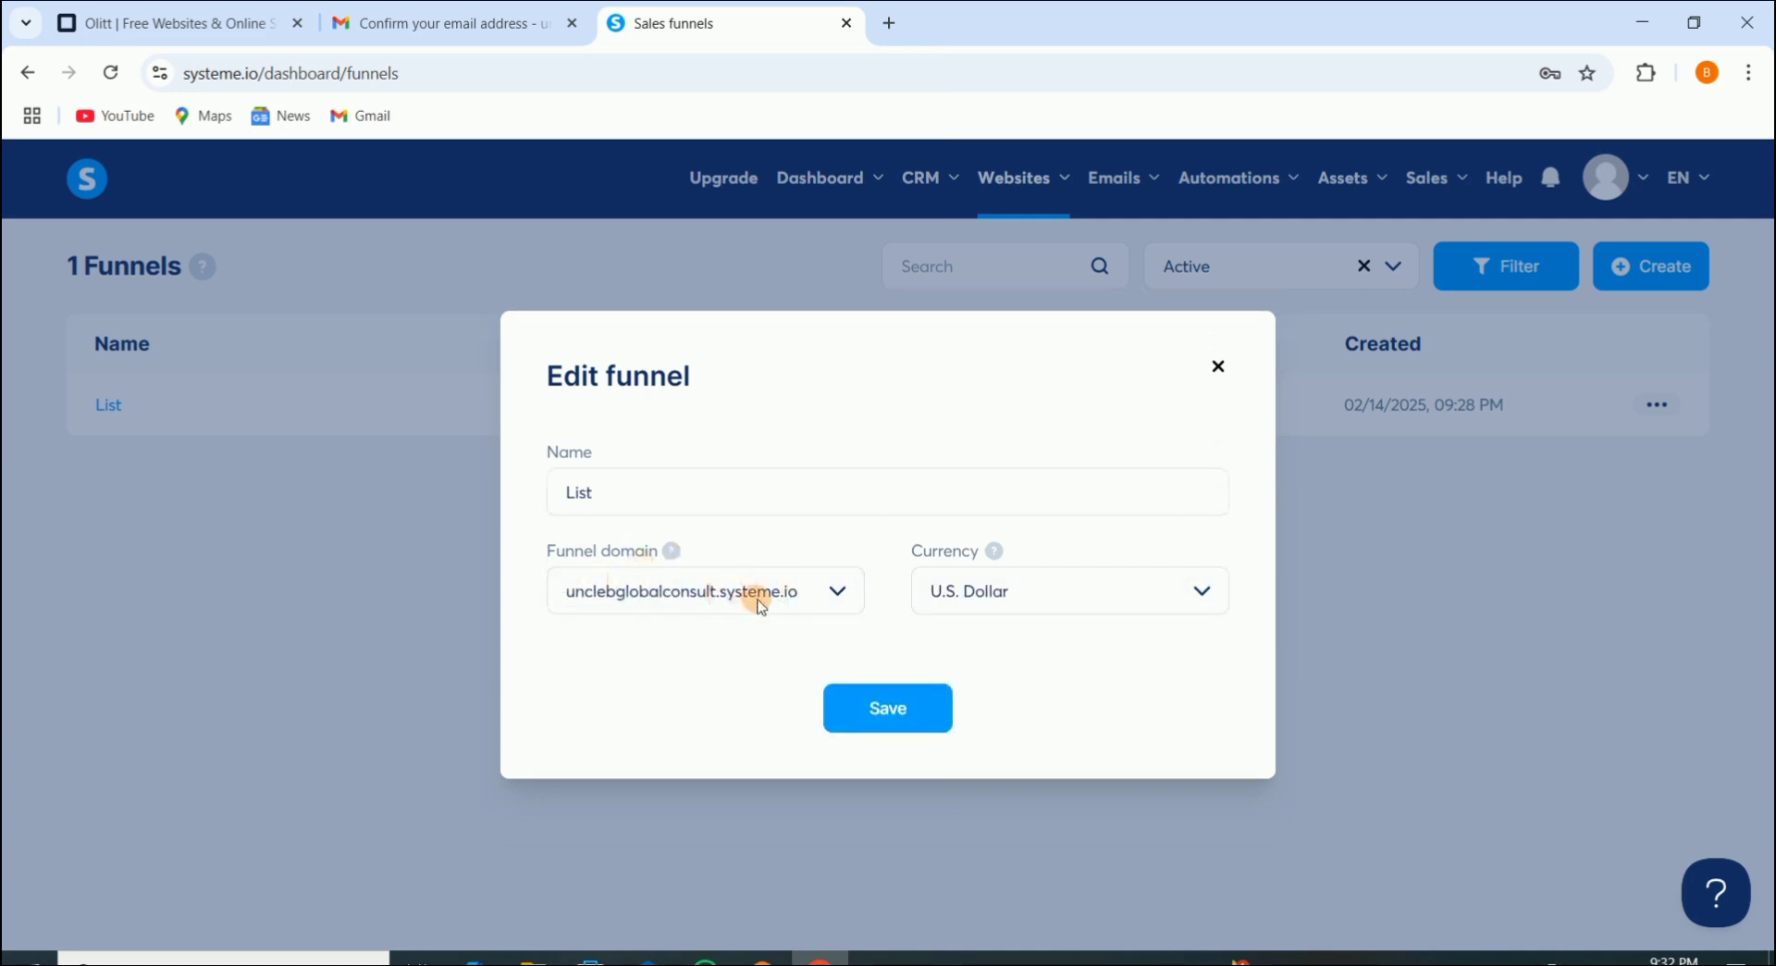
left_click(827, 591)
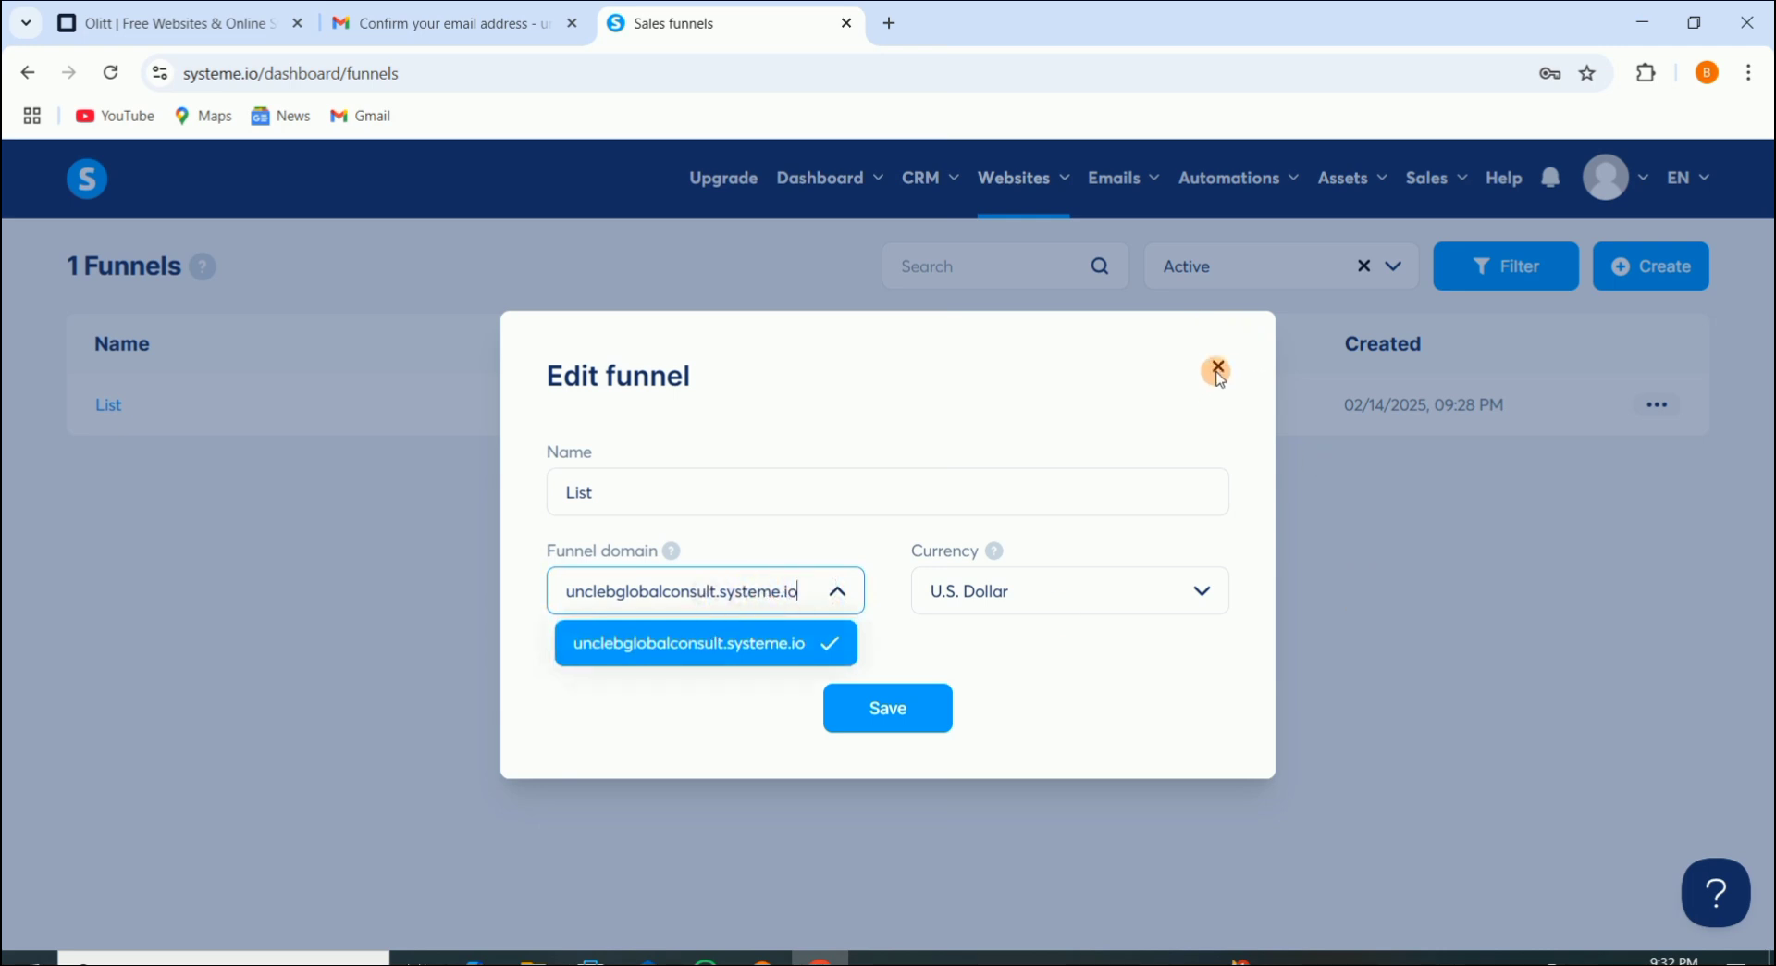
left_click(1219, 370)
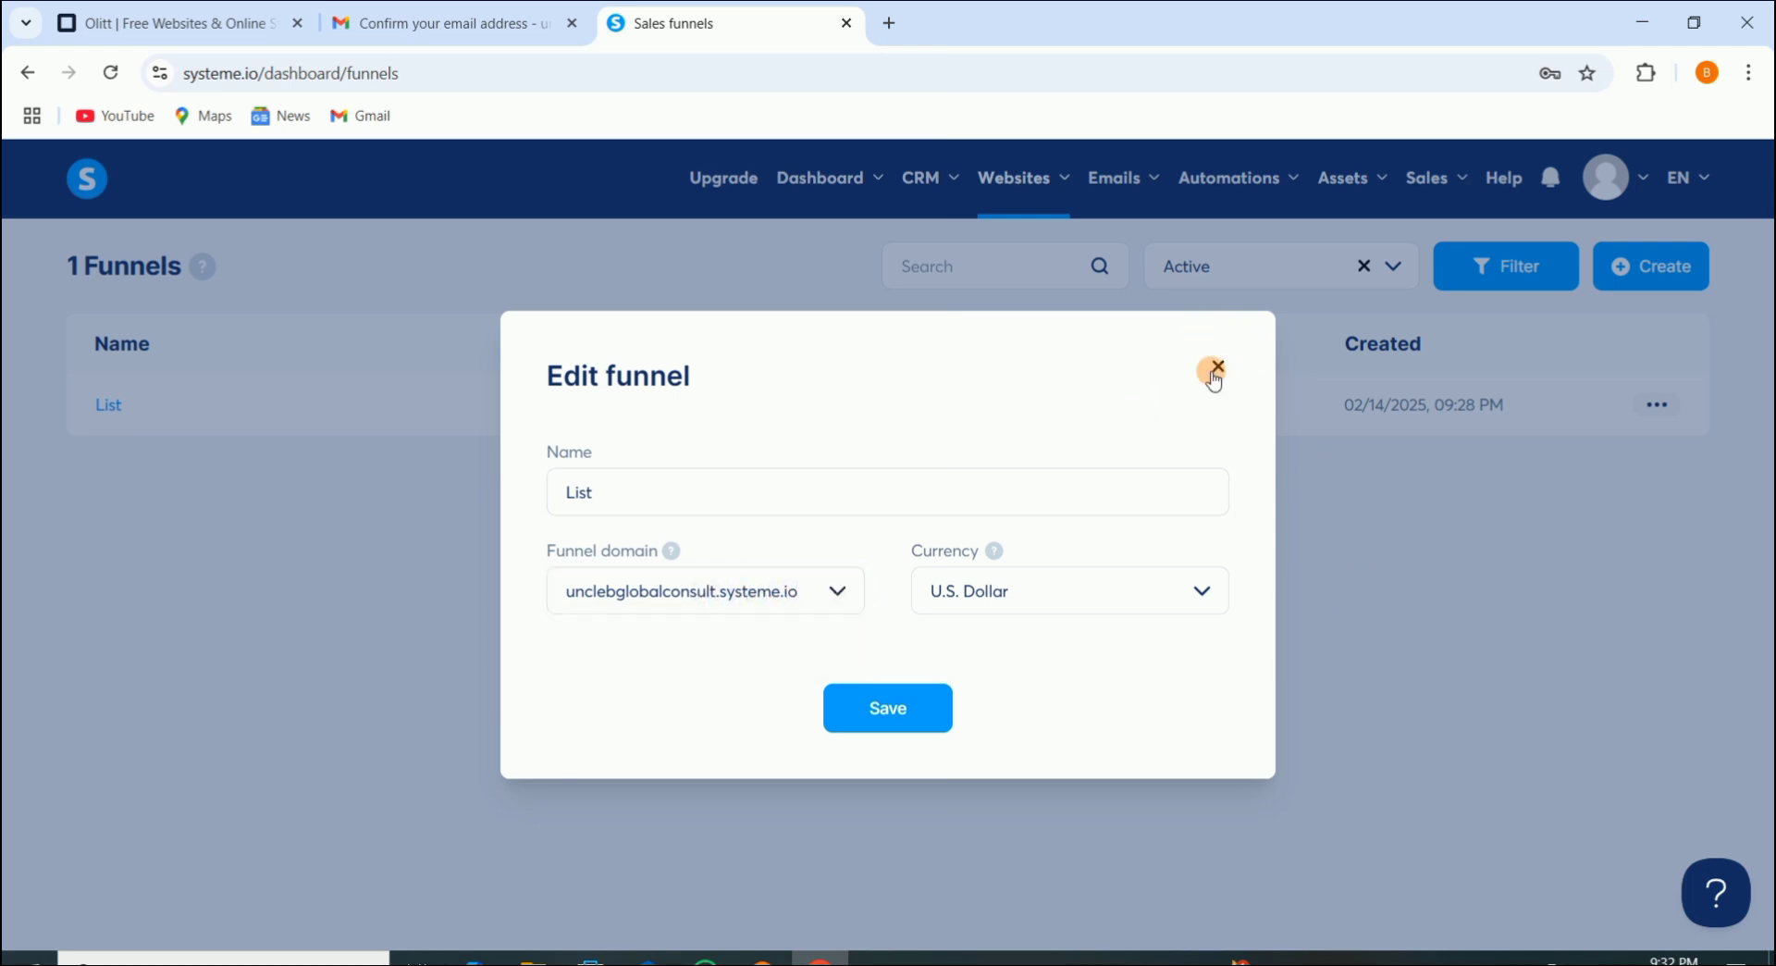
left_click(1217, 370)
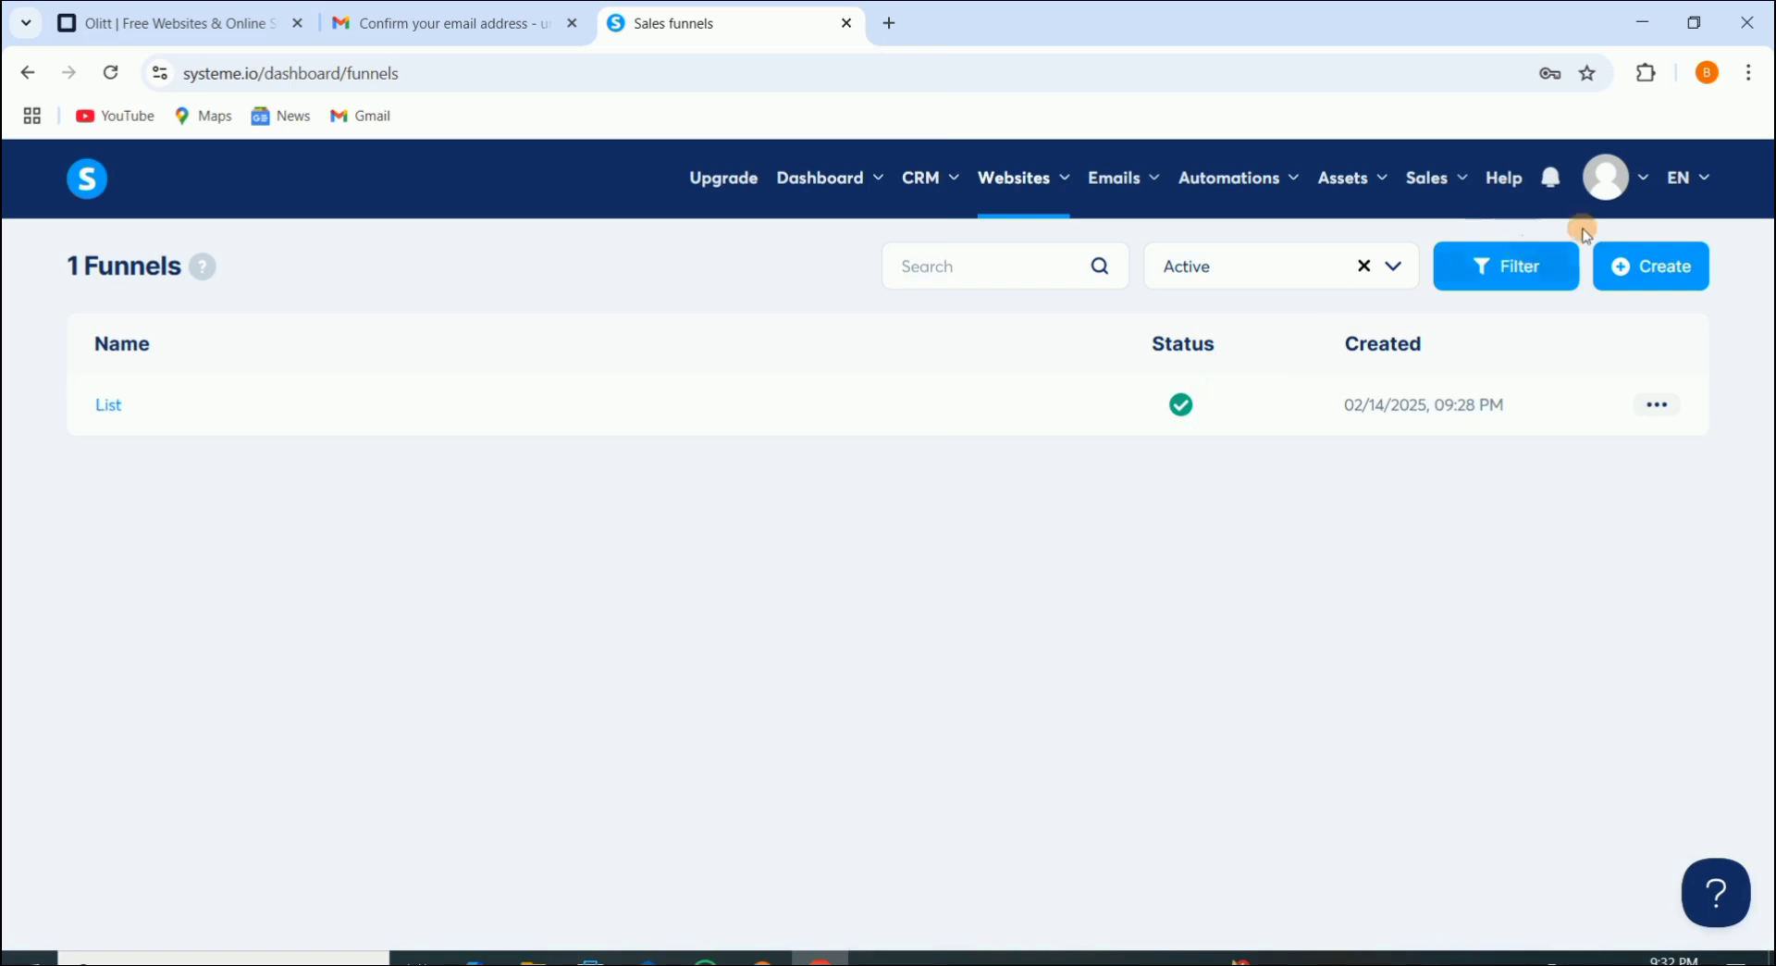
Step: Go to avatar > Settings > Custom domains and open Add domain, ready to enter the Domain name
left_click(1640, 180)
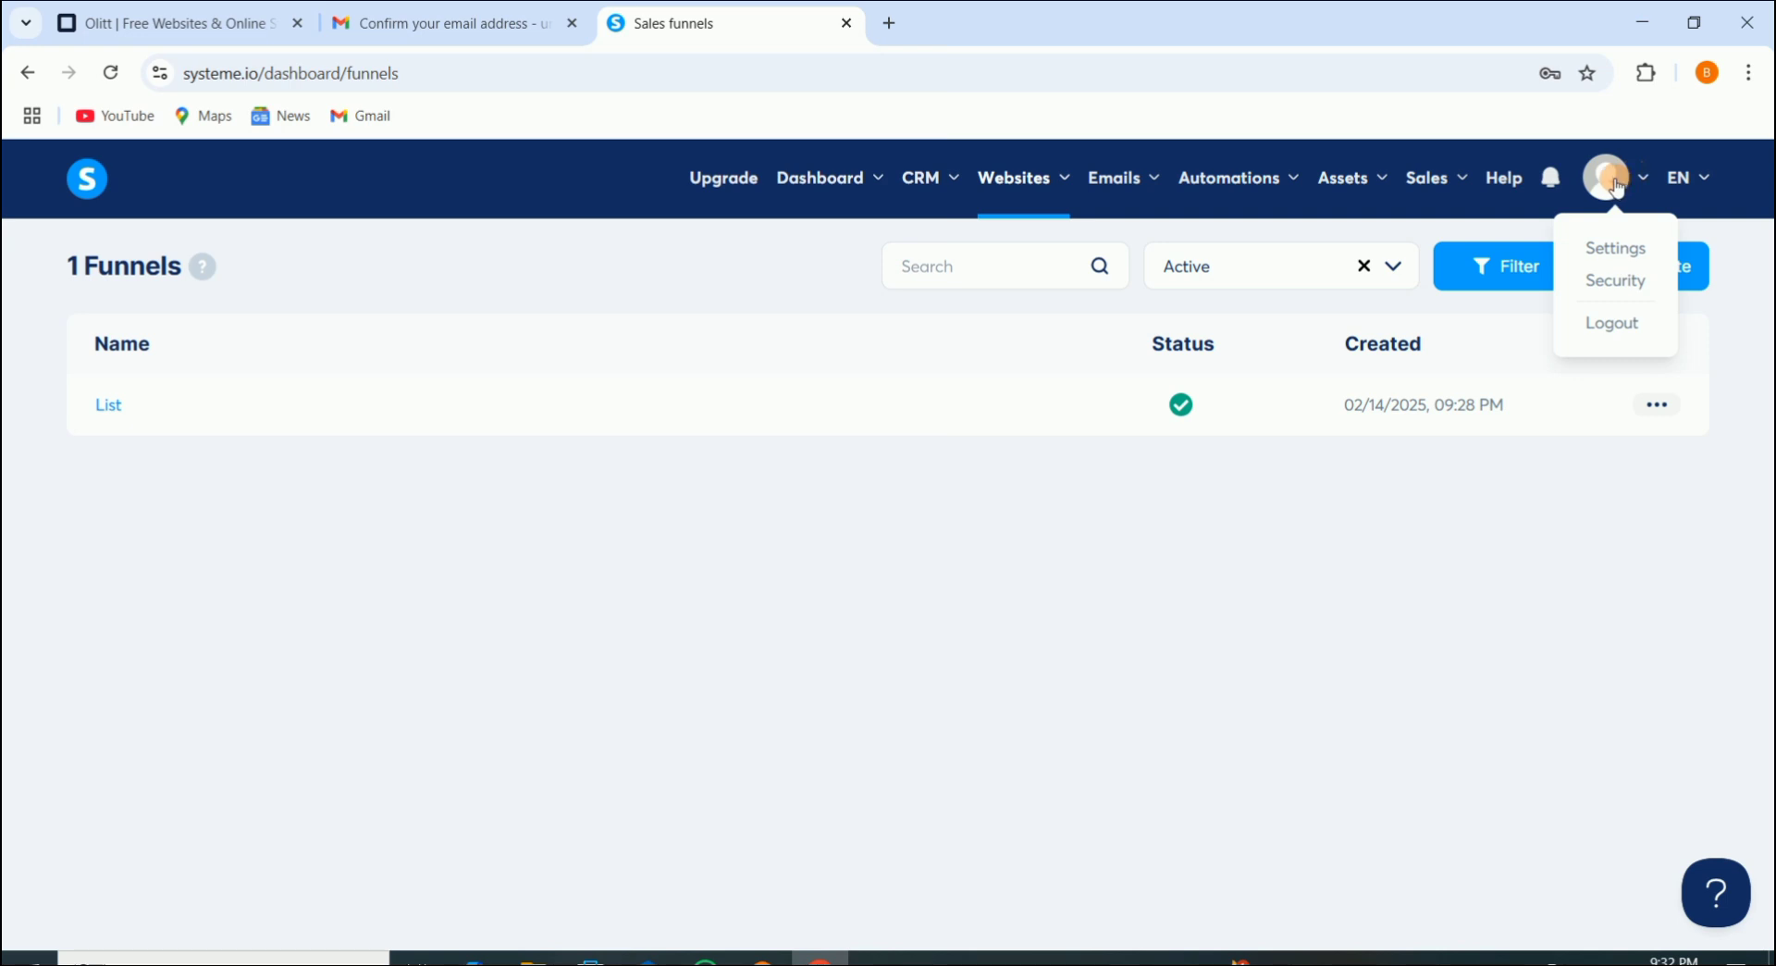
left_click(1615, 247)
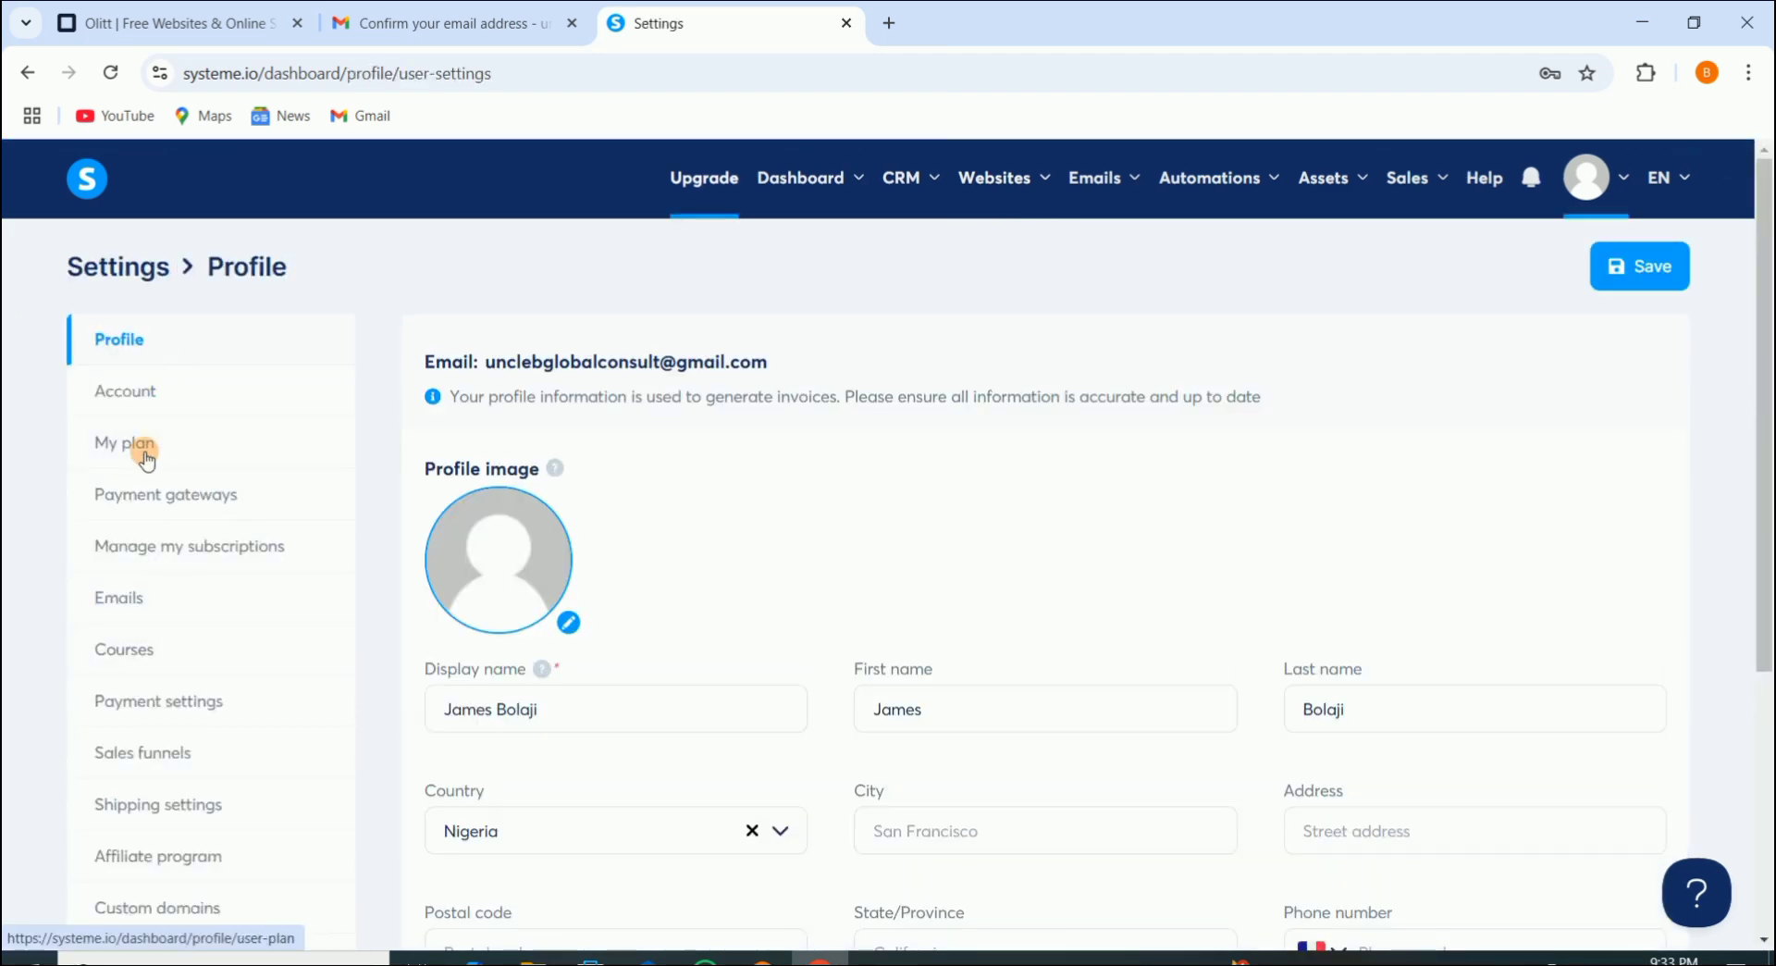
scroll(171, 574, "down", 4)
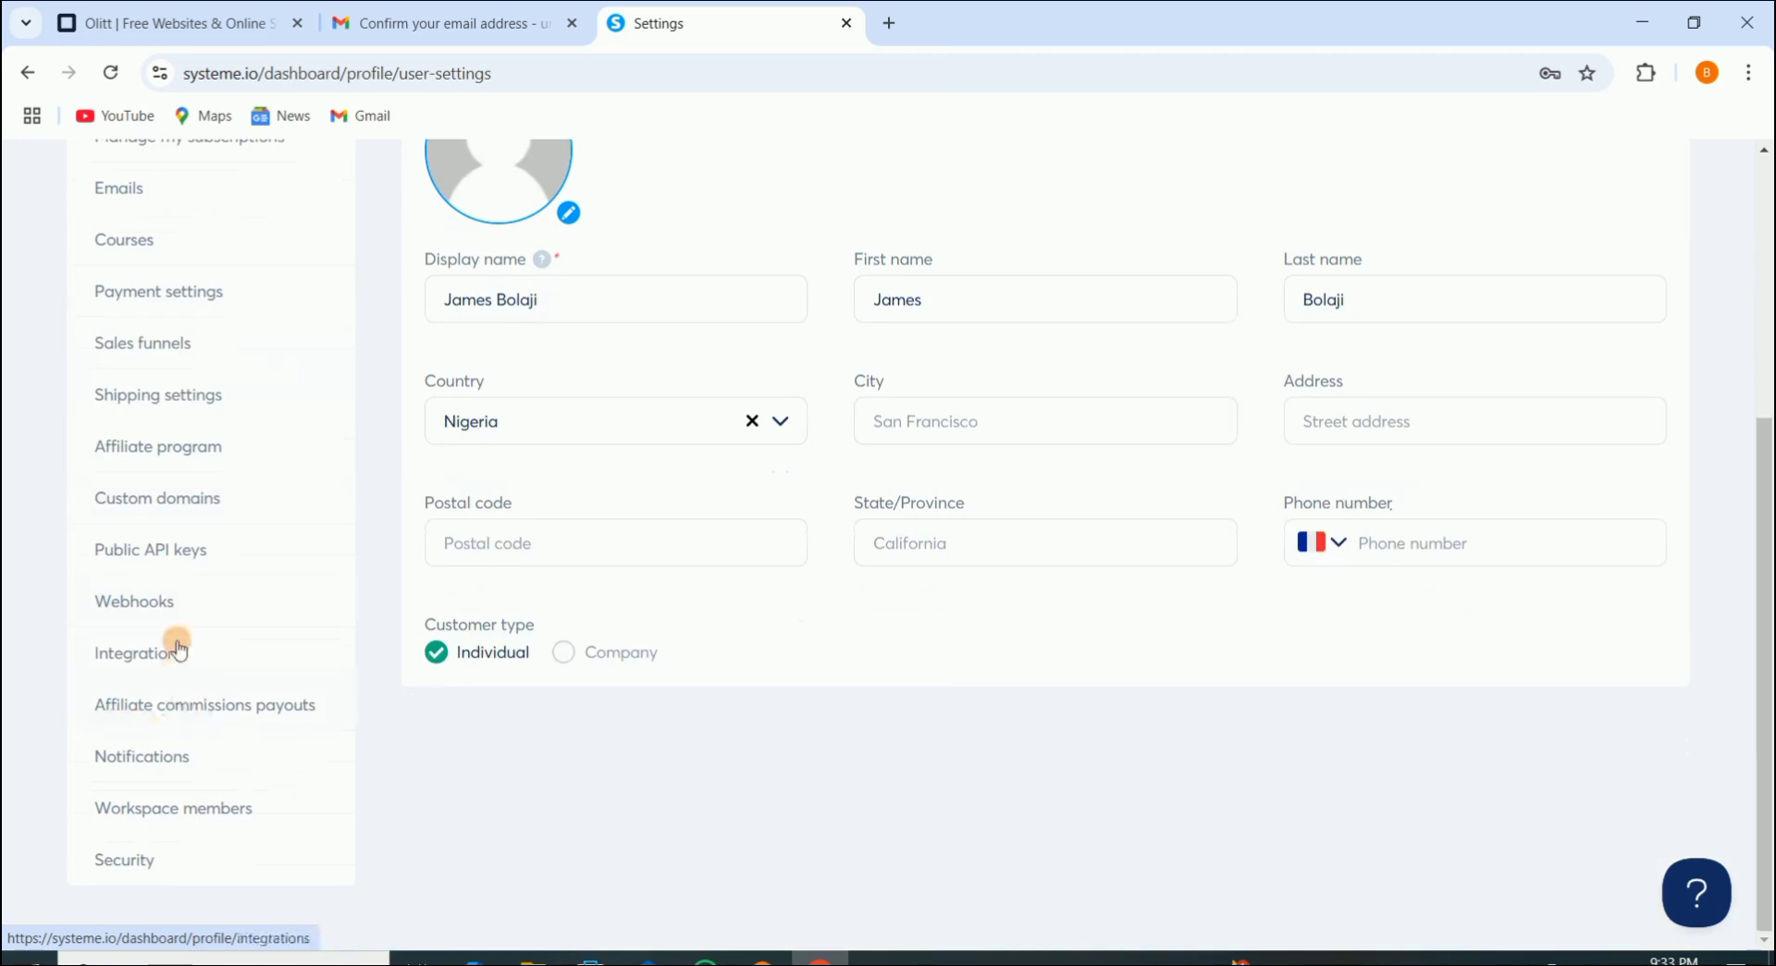
left_click(172, 507)
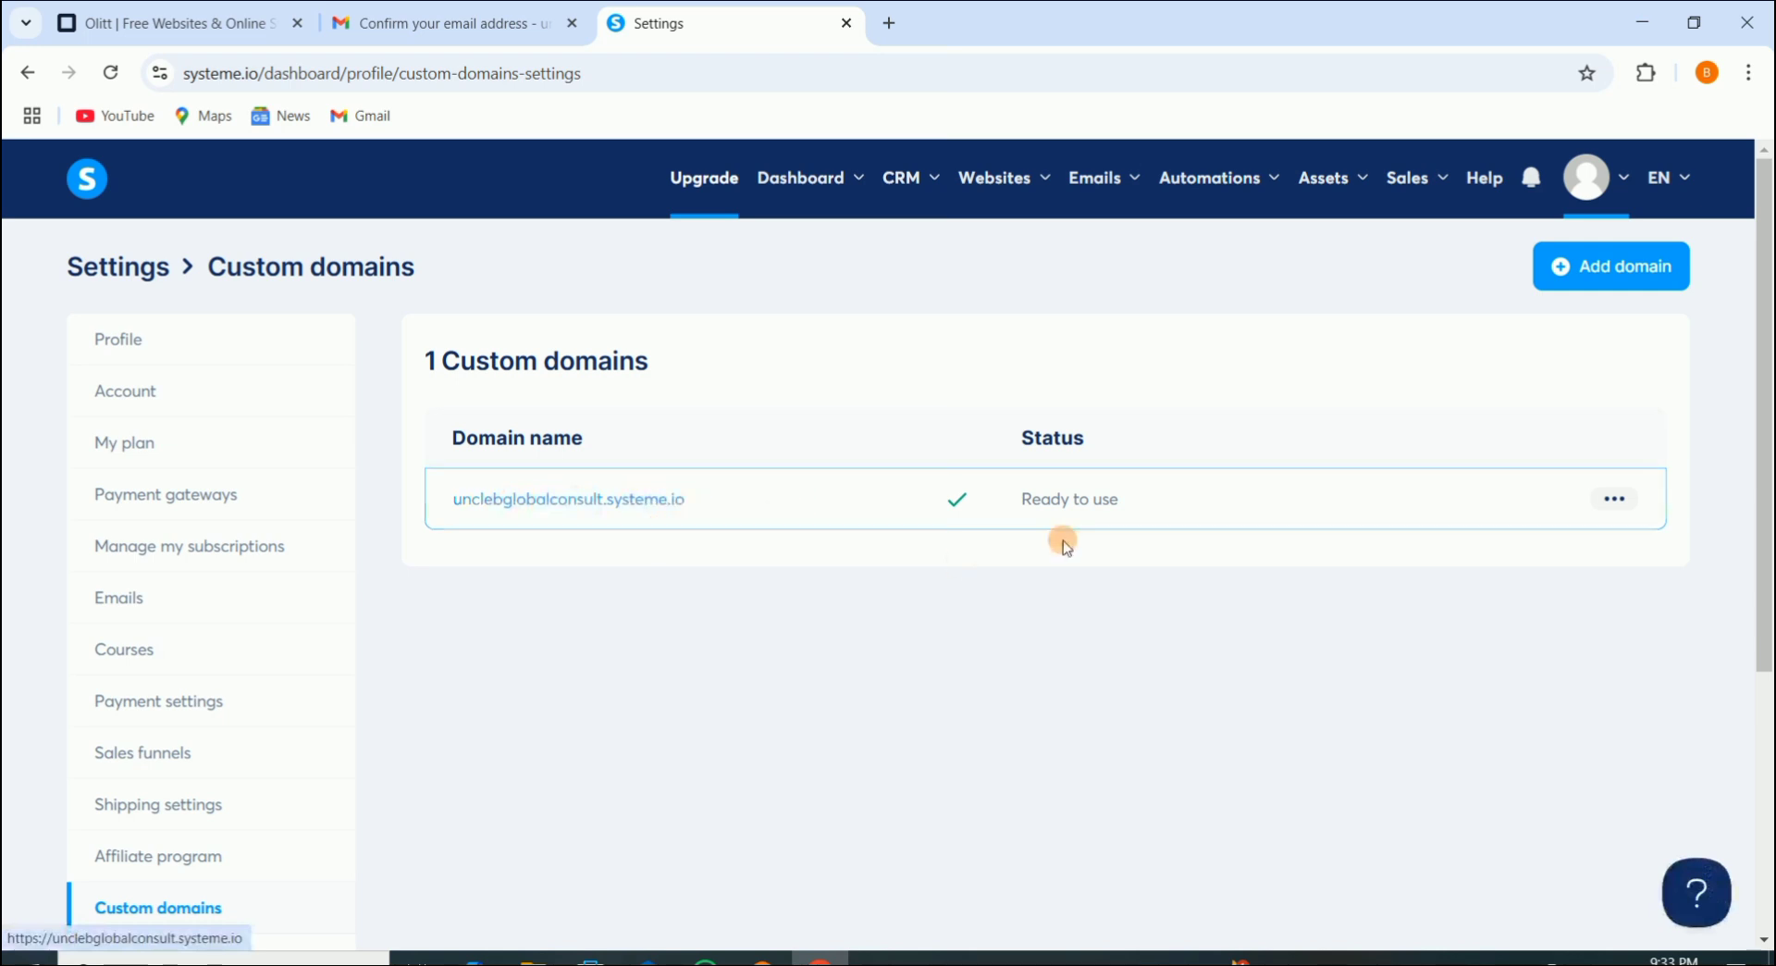
left_click(1610, 276)
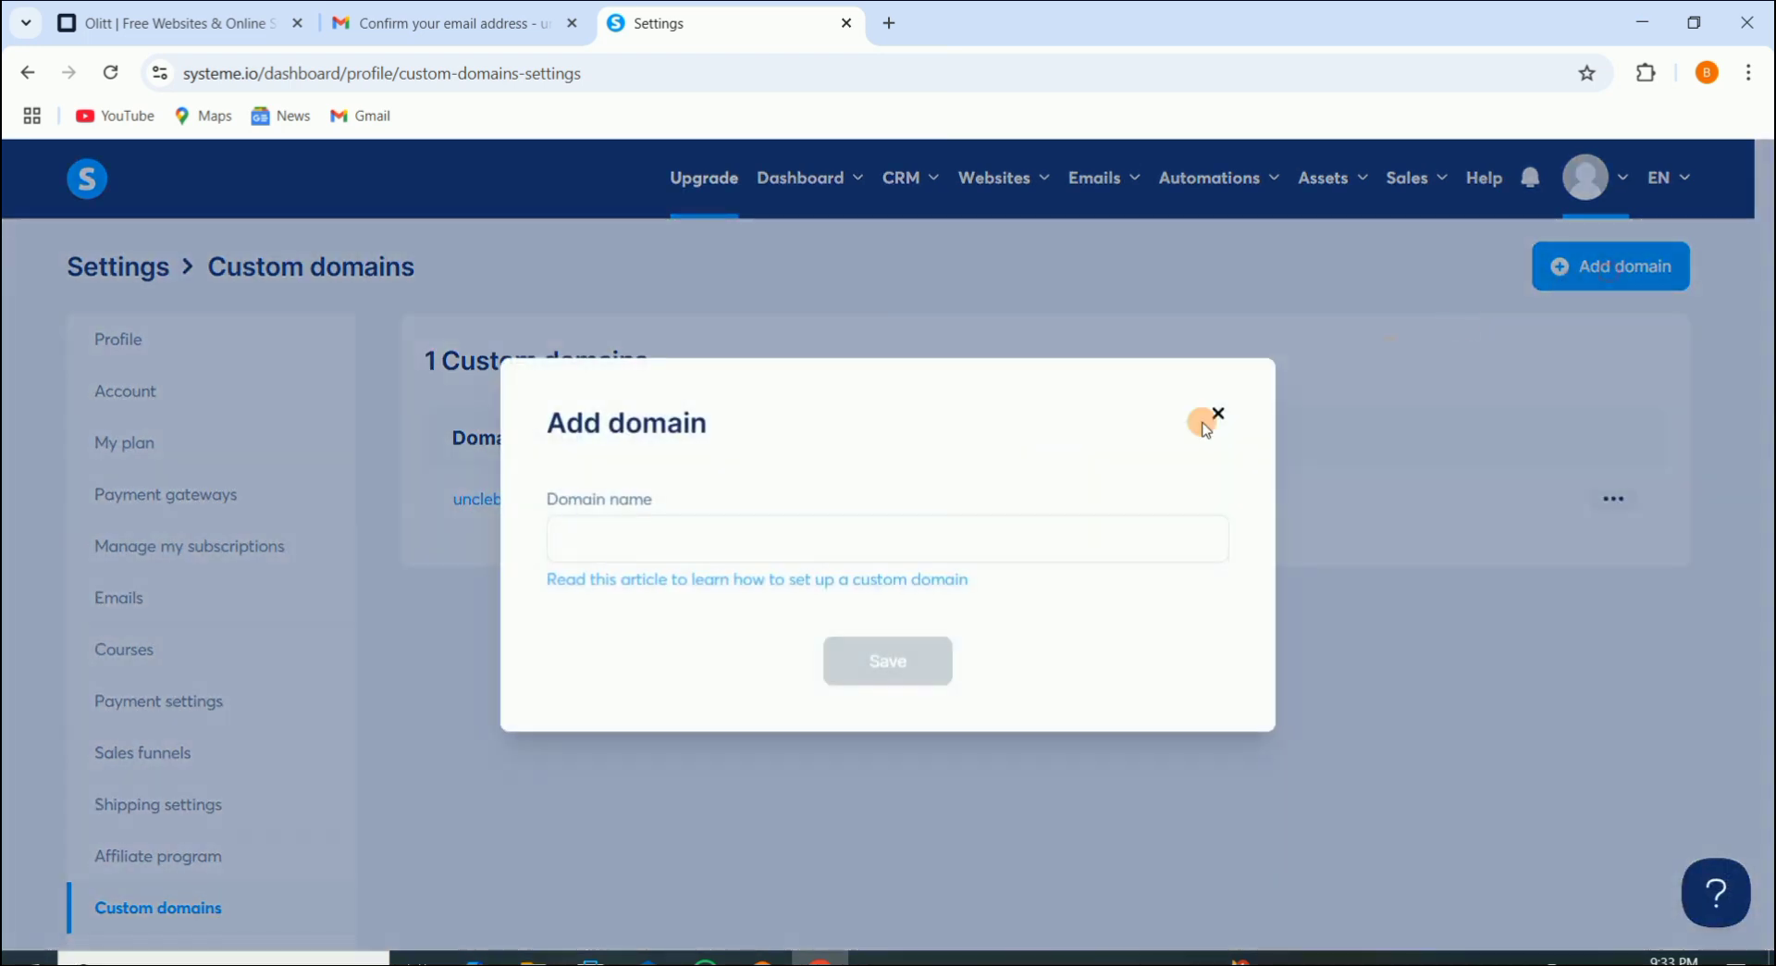
left_click(680, 545)
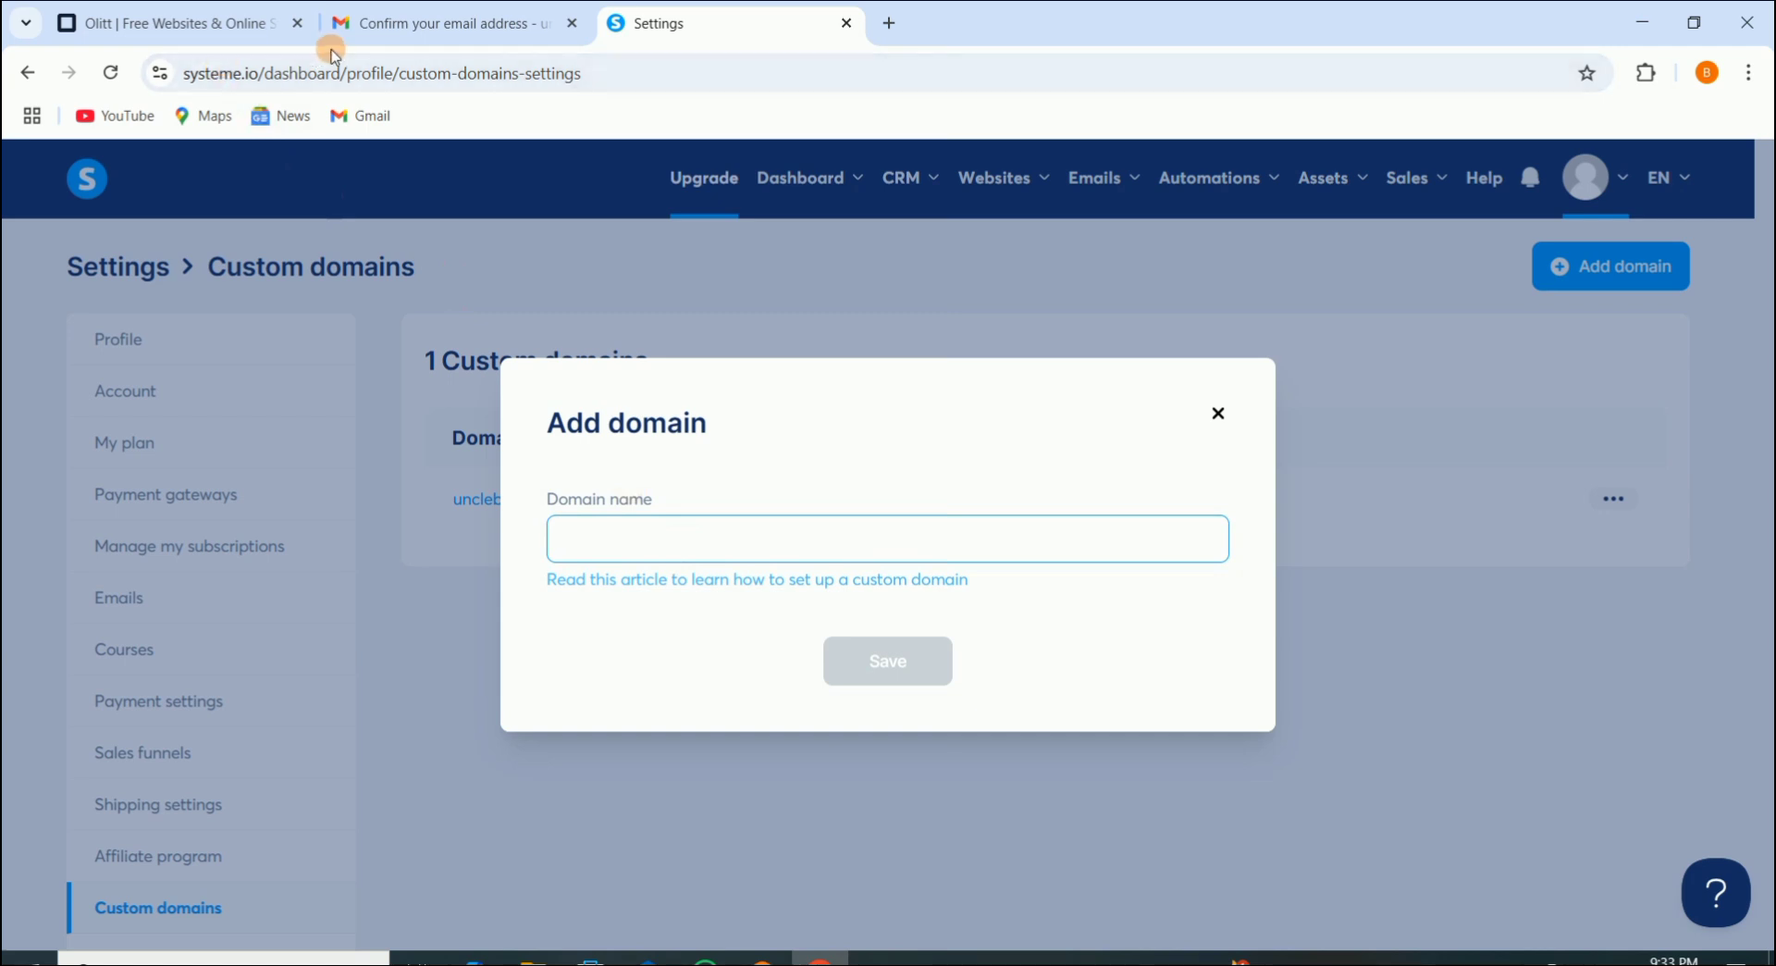
Step: Copy trcwnationalyouth.com.ng from Olitt's domains list and return to the Systeme.io tab
left_click(204, 26)
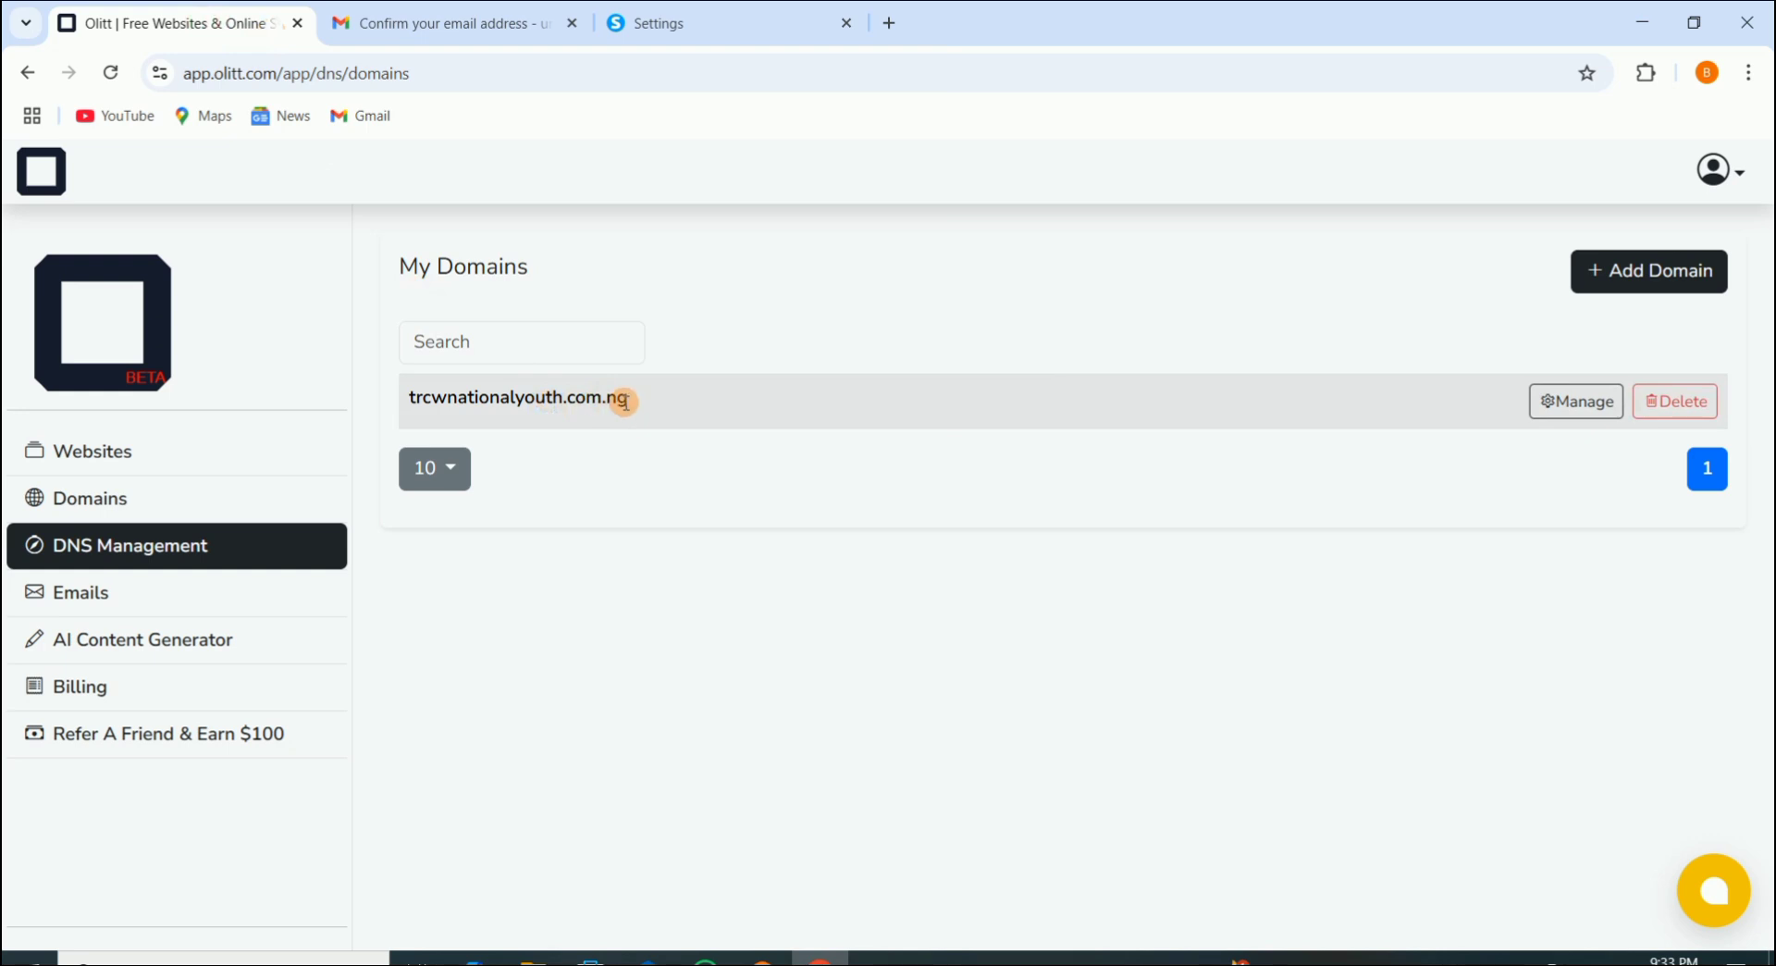
left_click_drag(625, 399, 417, 398)
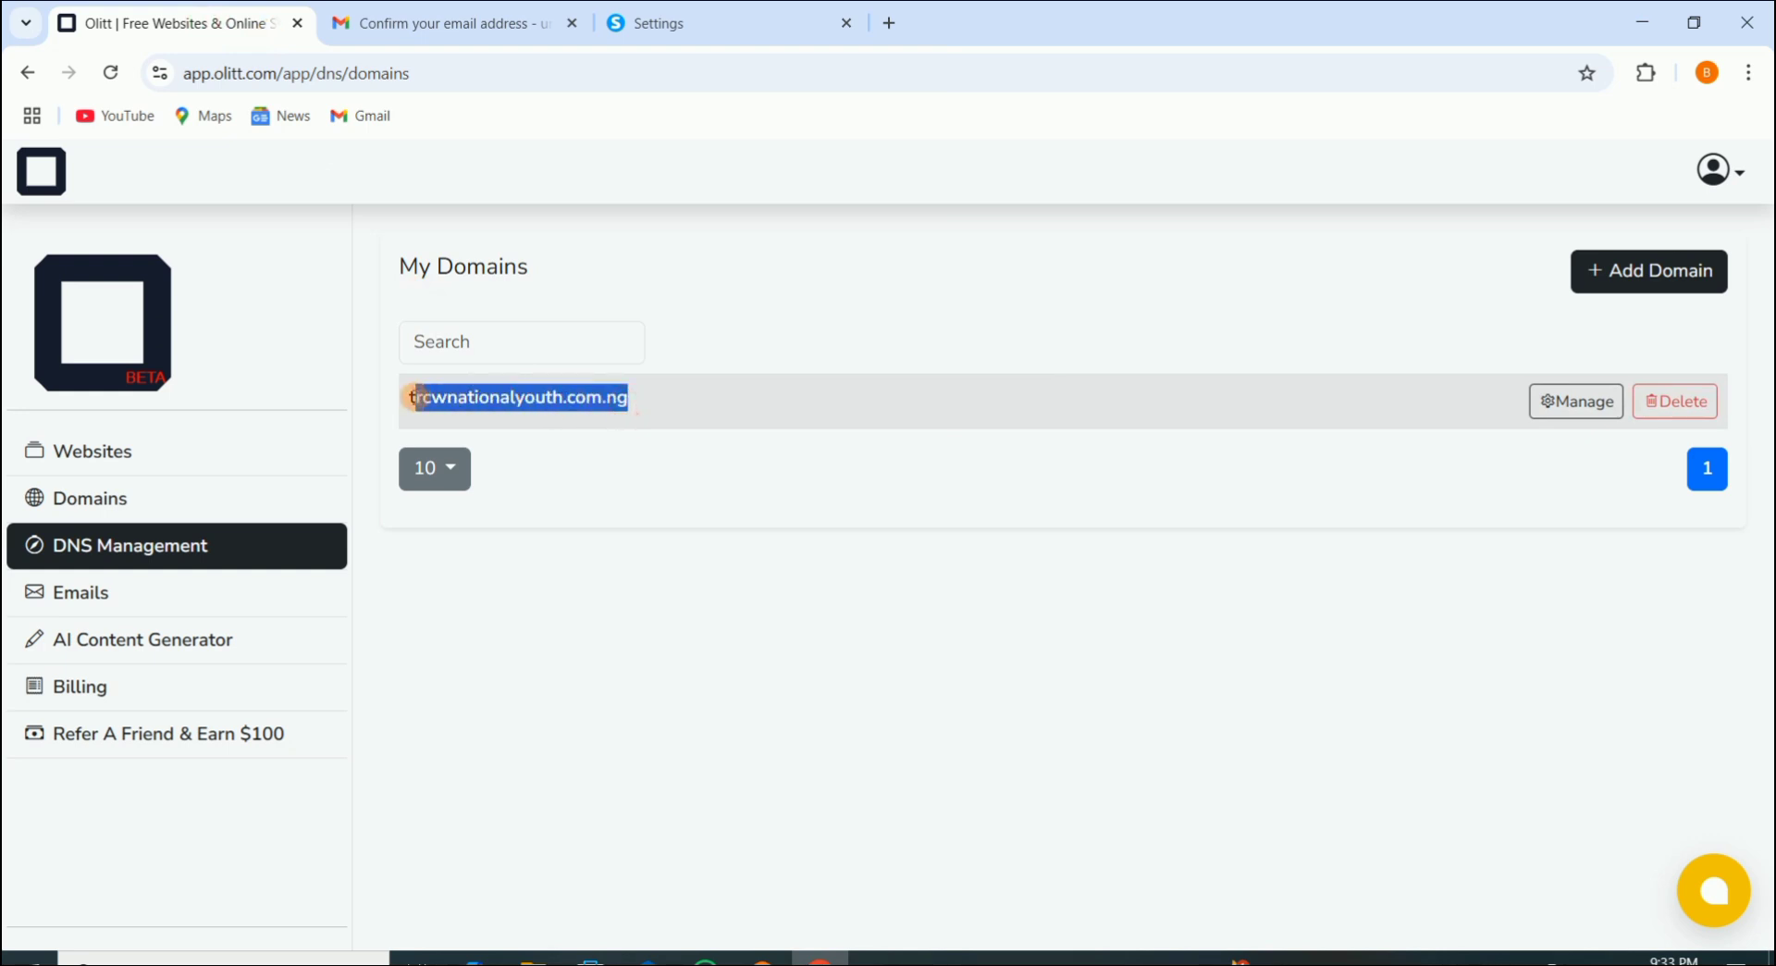
right_click(450, 397)
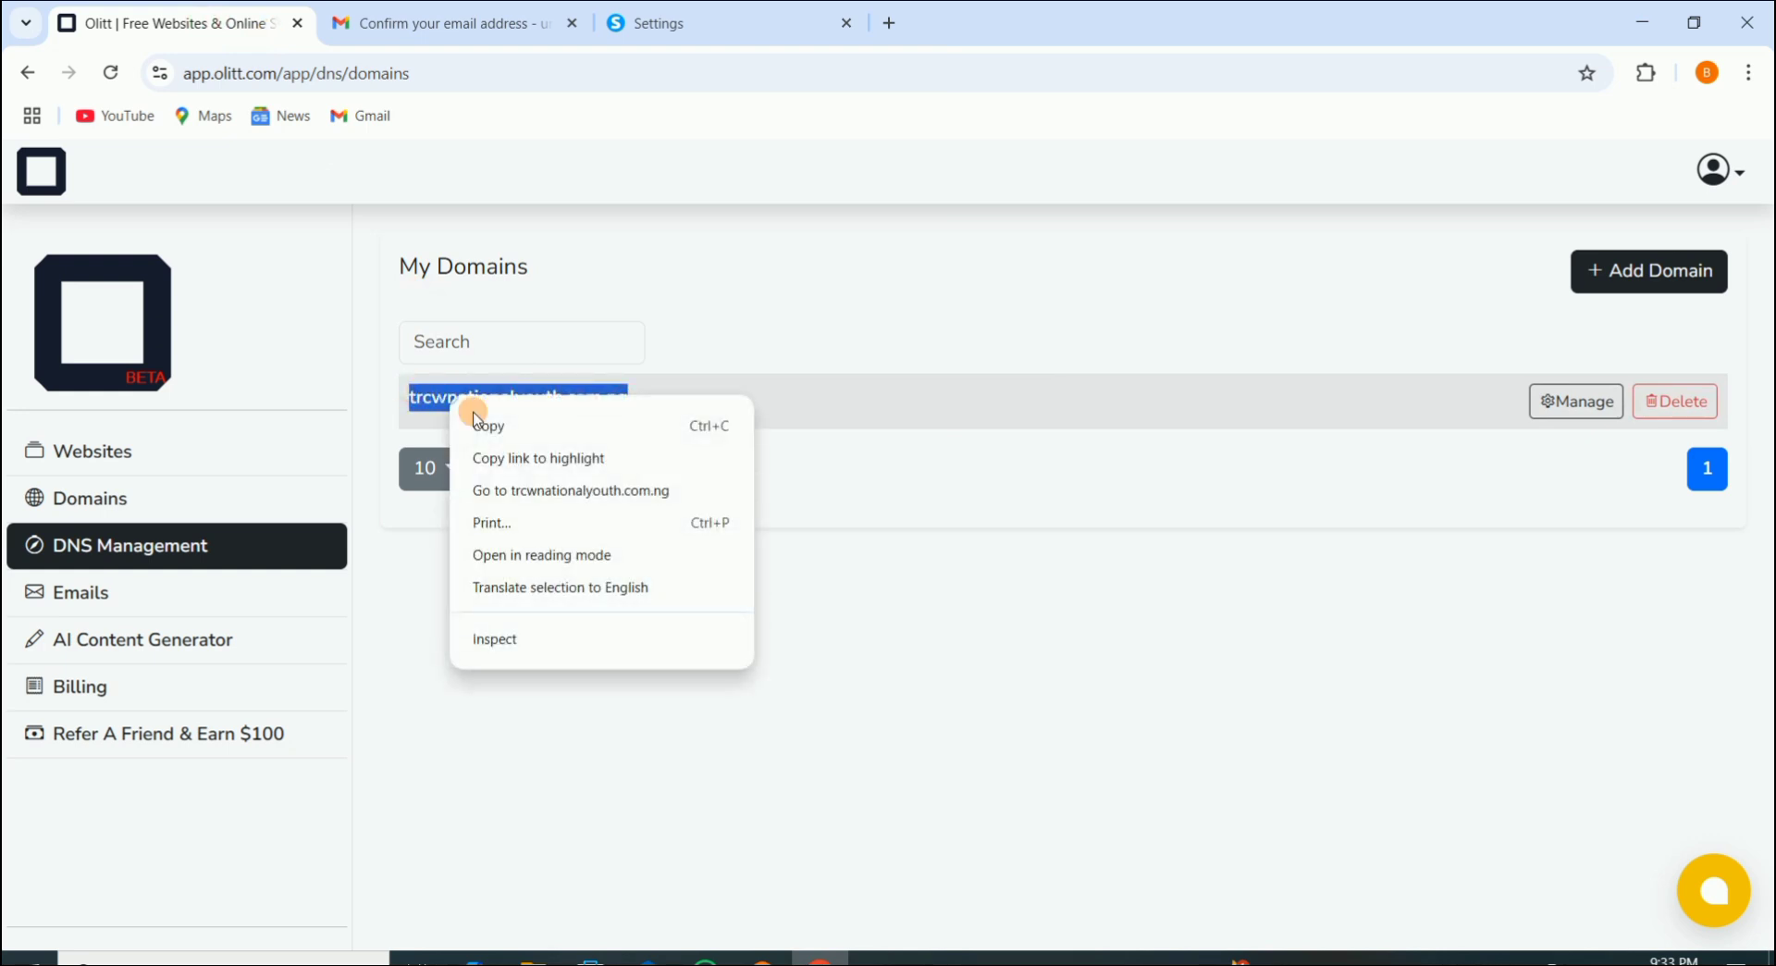
left_click(498, 425)
left_click(676, 27)
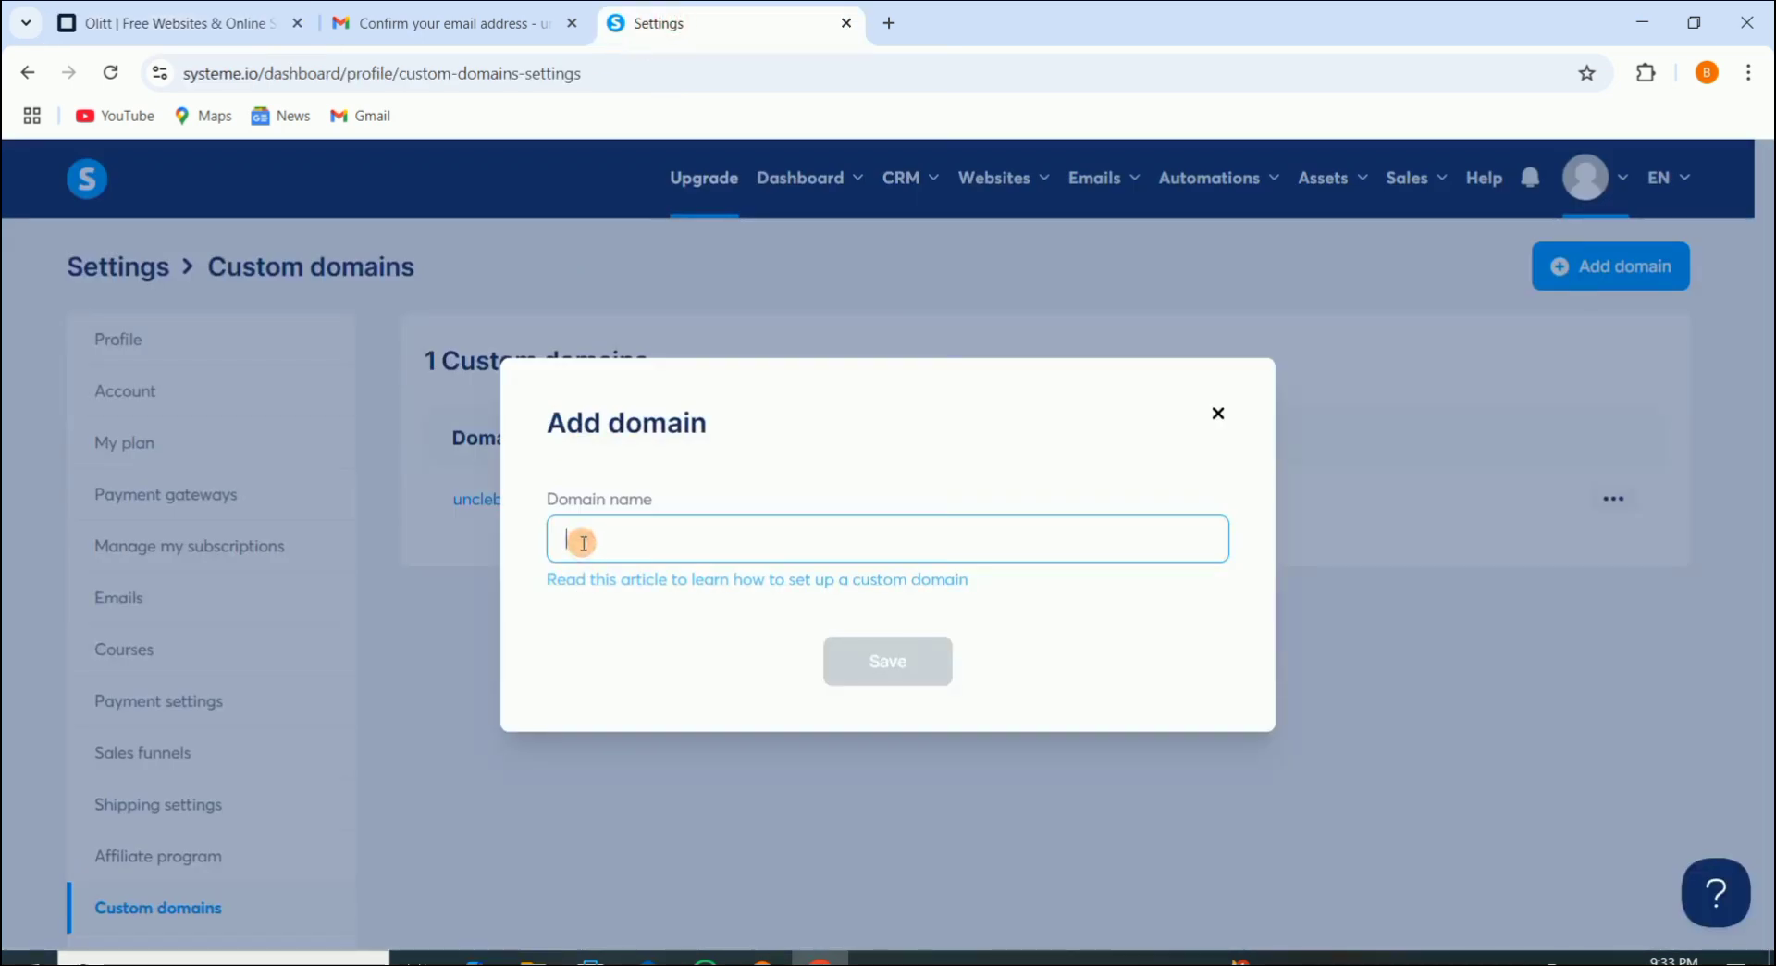
Step: Paste trcwnationalyouth.com.ng as the custom domain, save it, and select the first CNAME host name
key("ctrl+v")
left_click(918, 664)
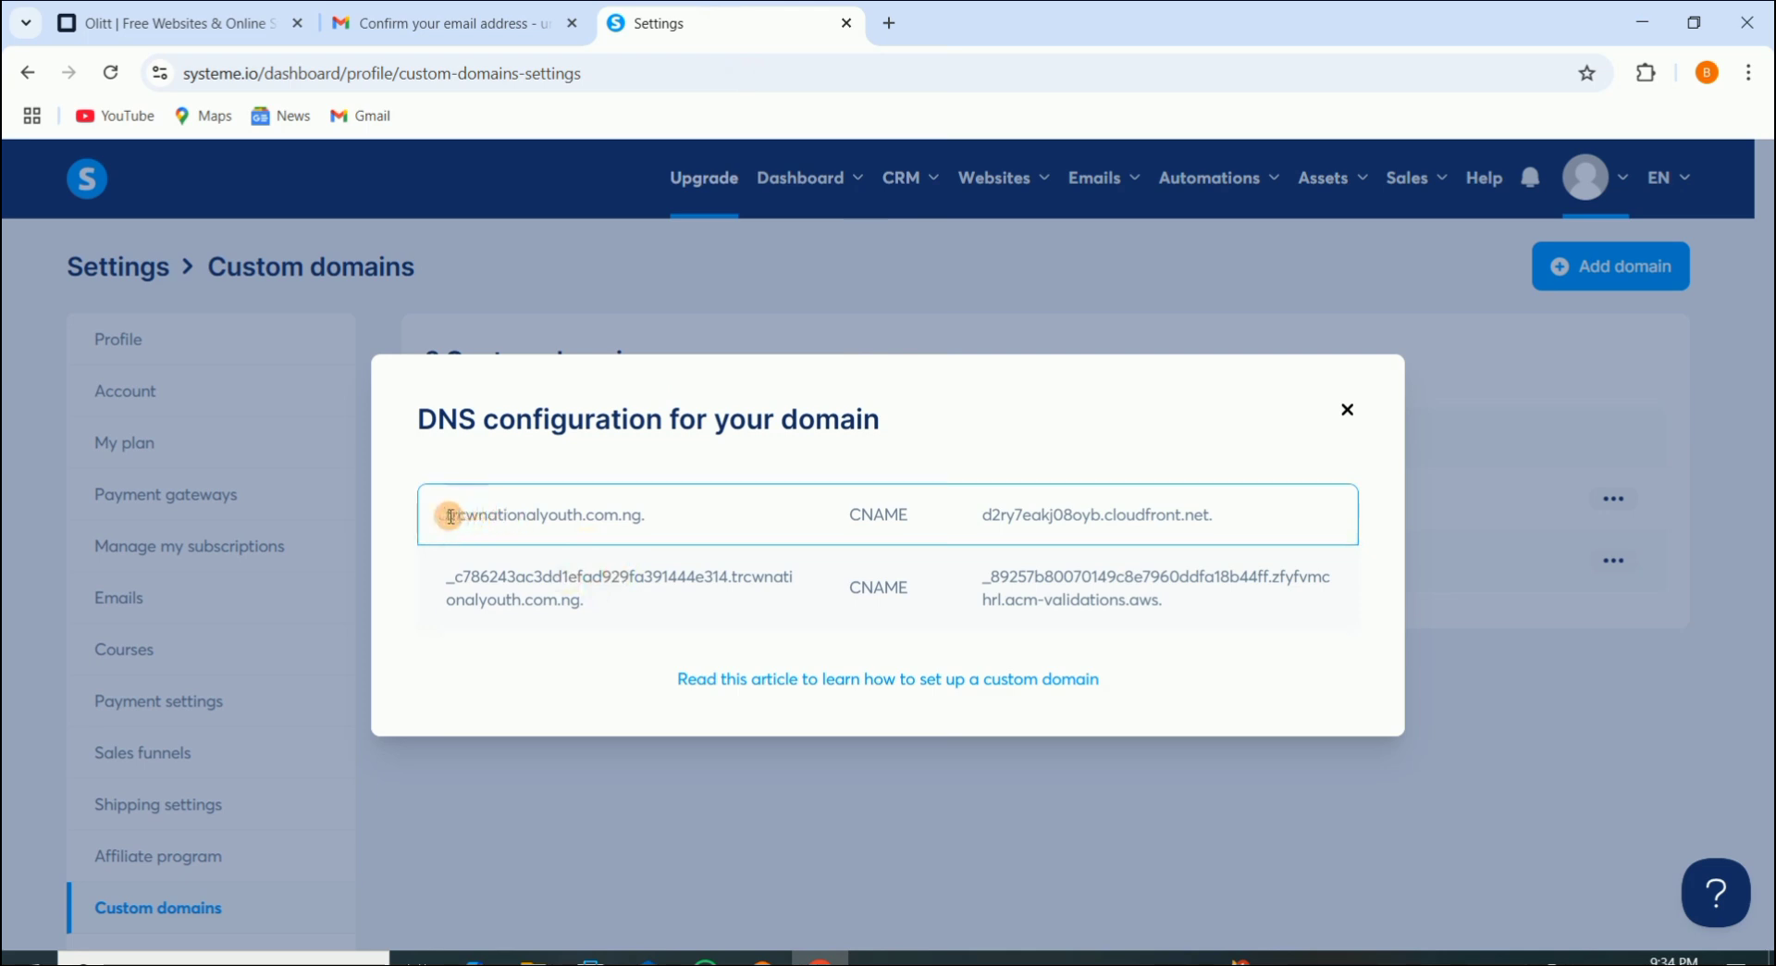
left_click_drag(449, 515, 658, 515)
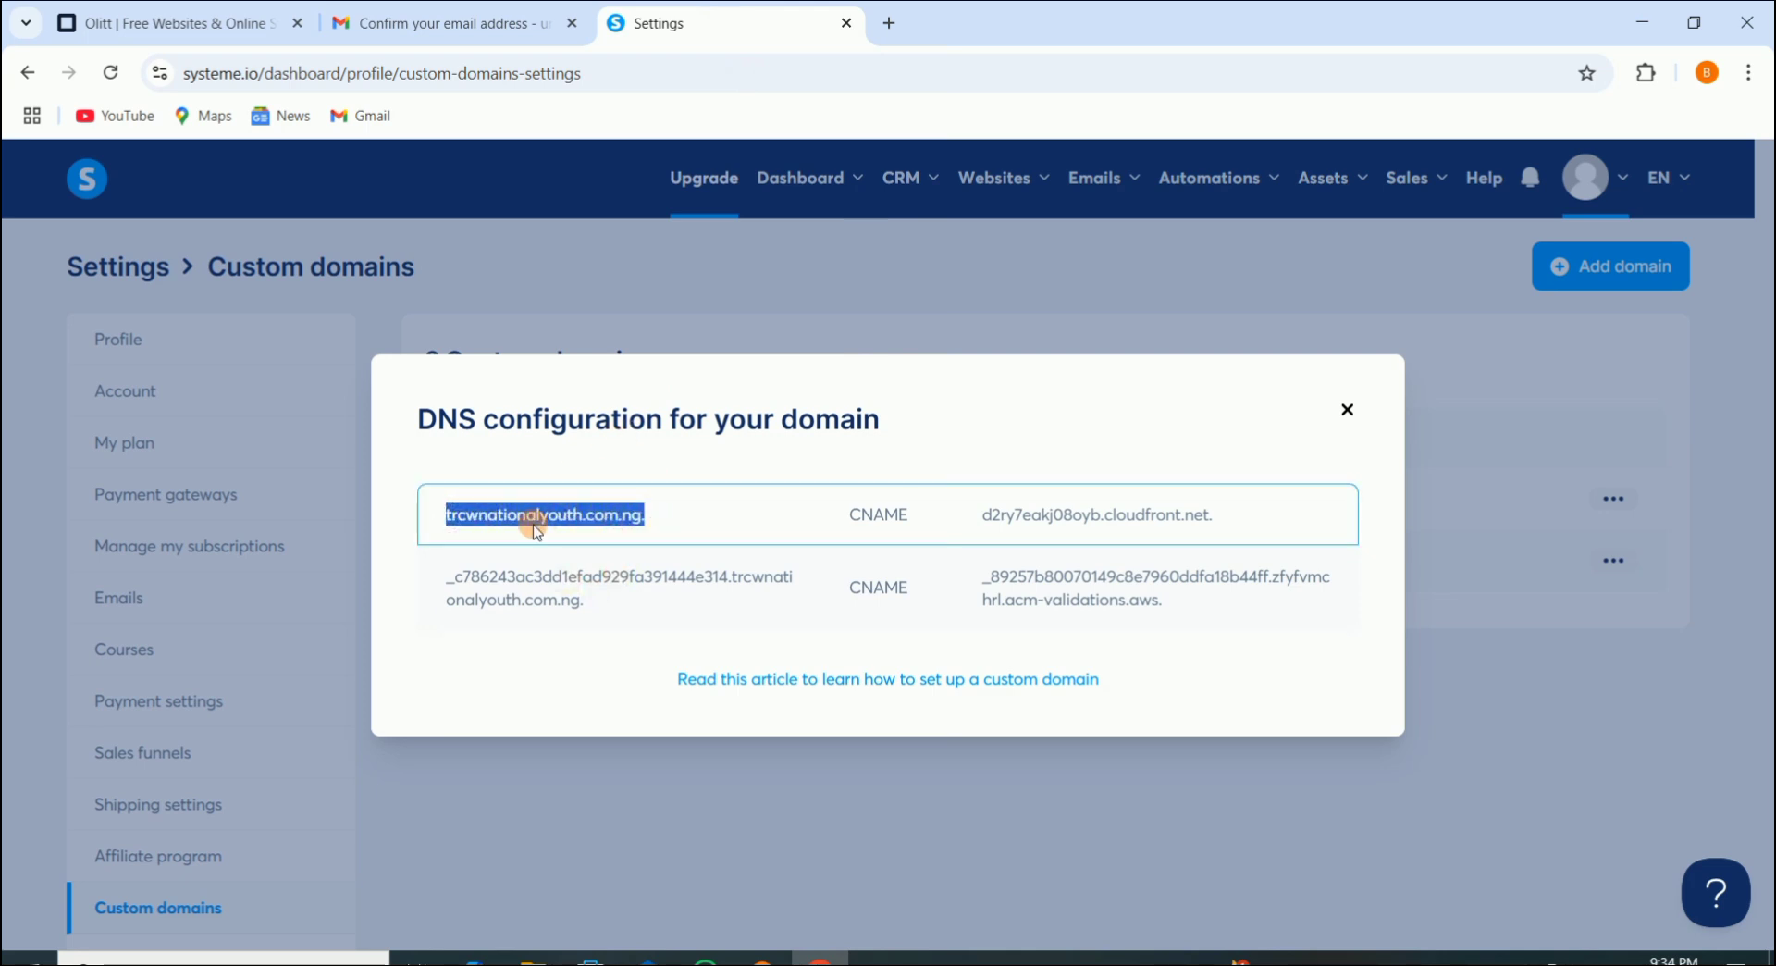
Step: Open trcwnationalyouth.com.ng's DNS records in Olitt and add a new CNAME-type record
left_click(167, 26)
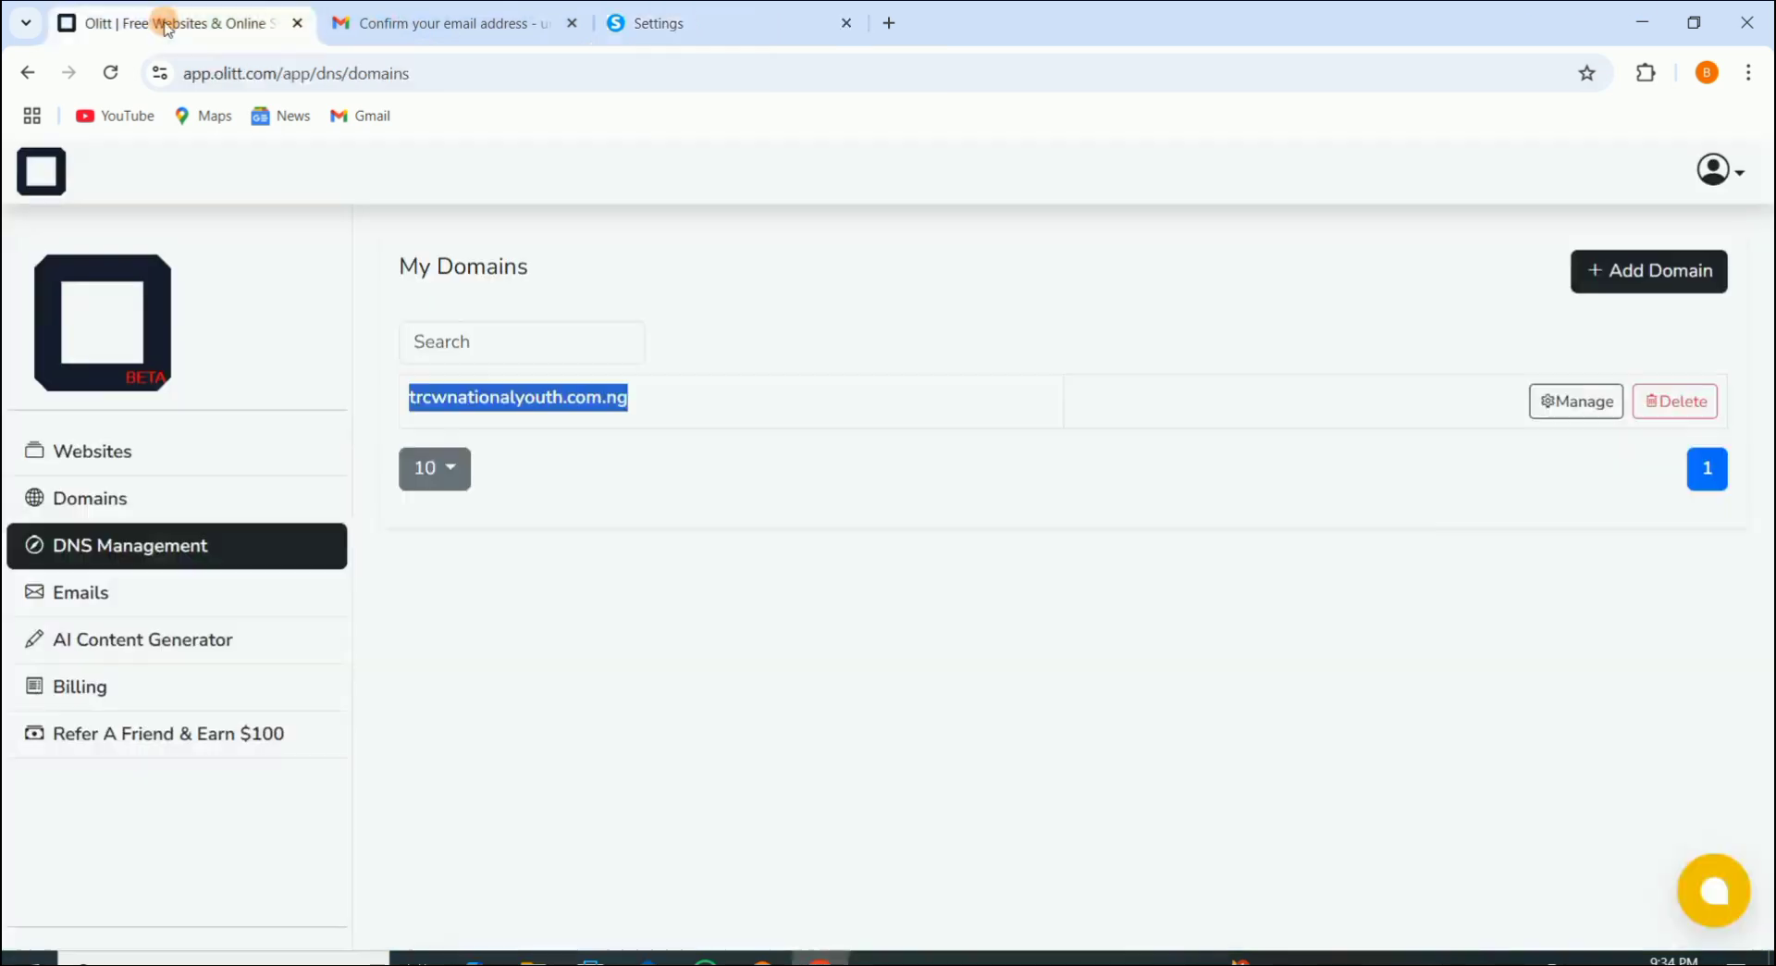
left_click(1051, 638)
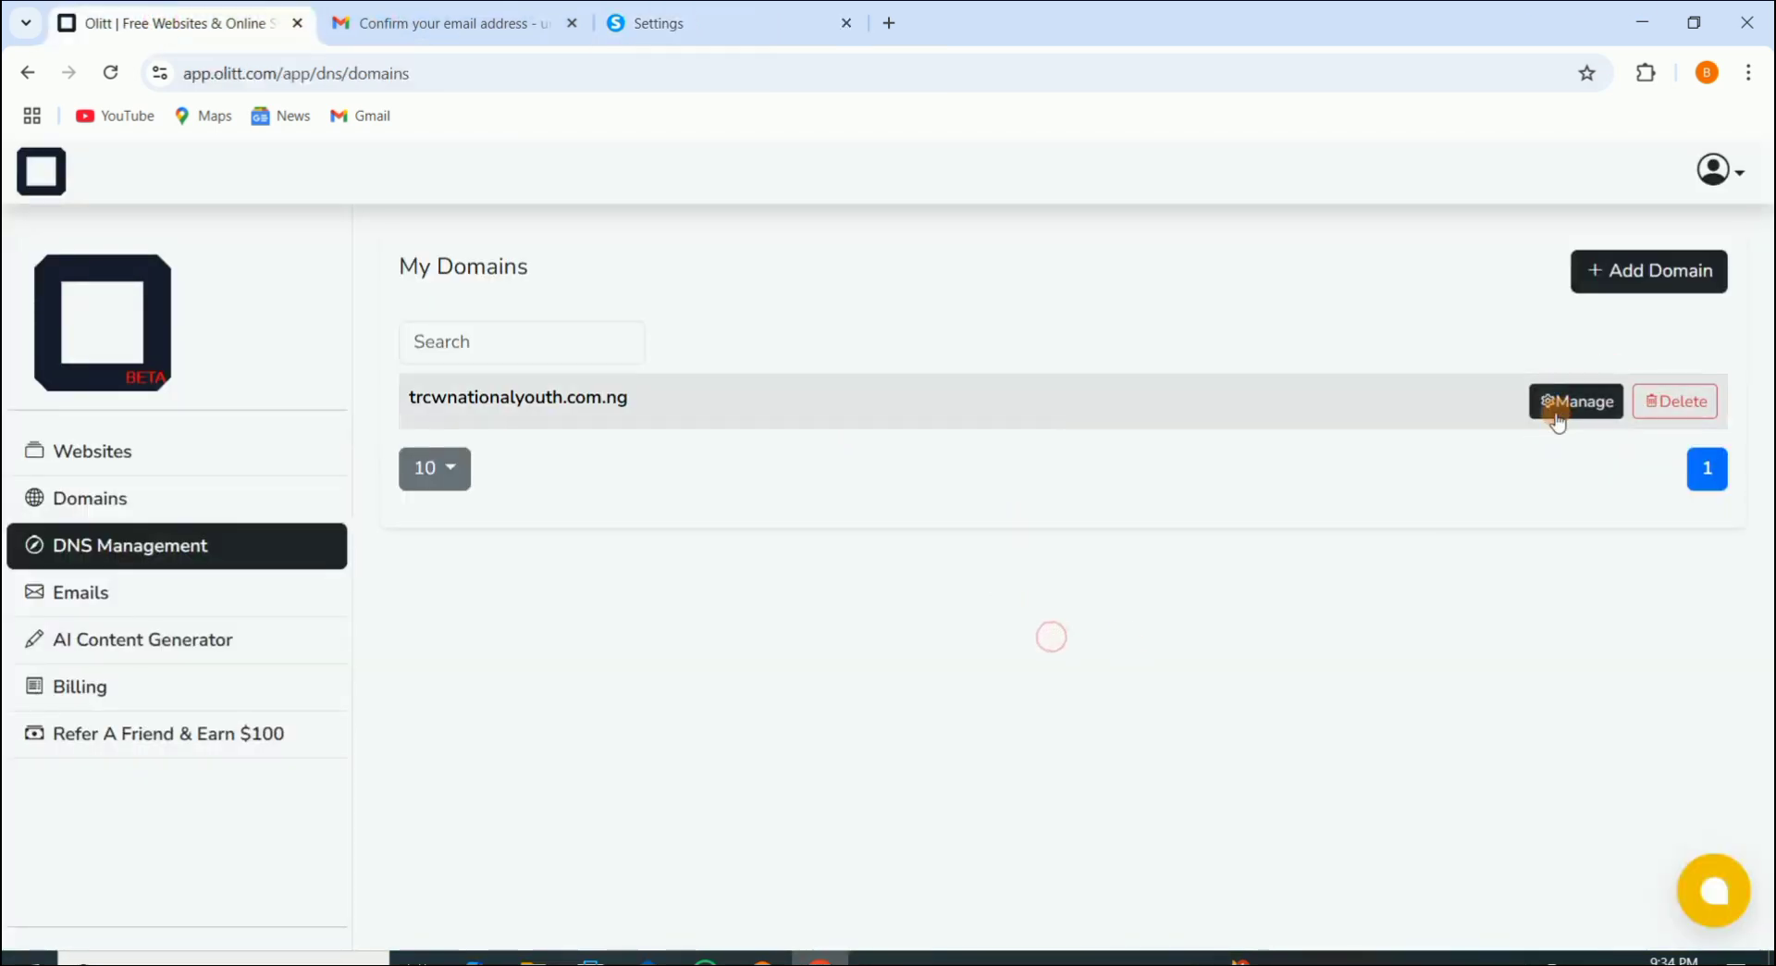
left_click(1568, 407)
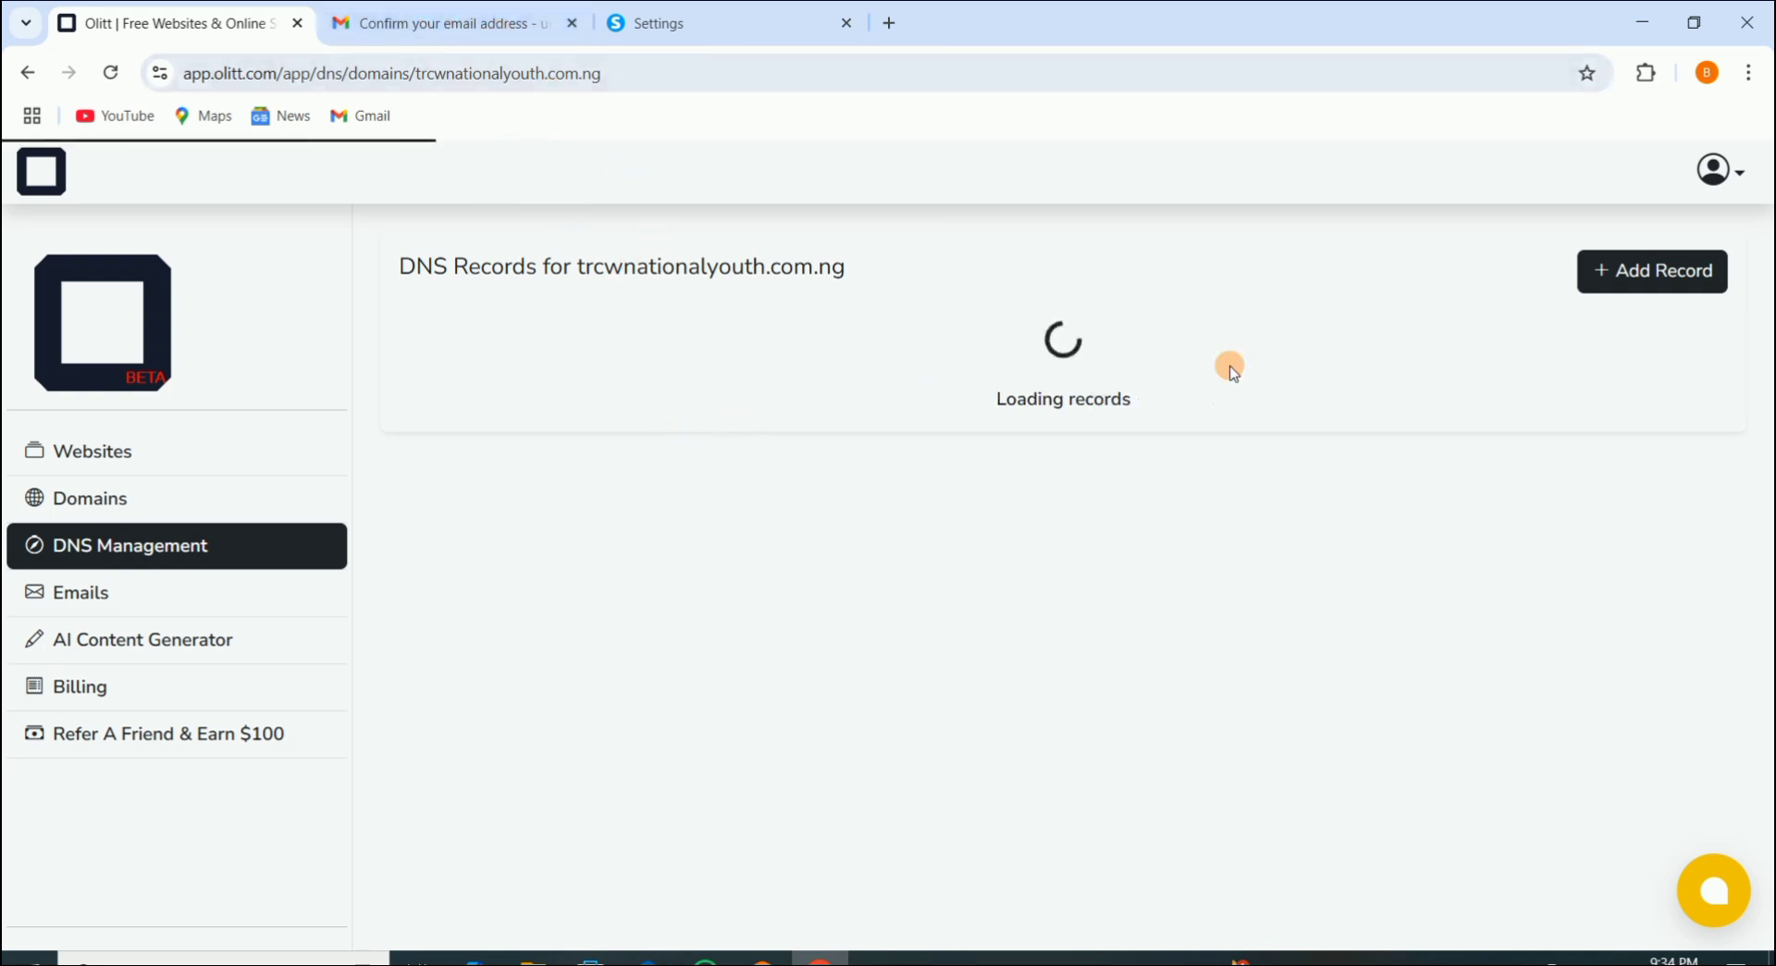
left_click(1636, 277)
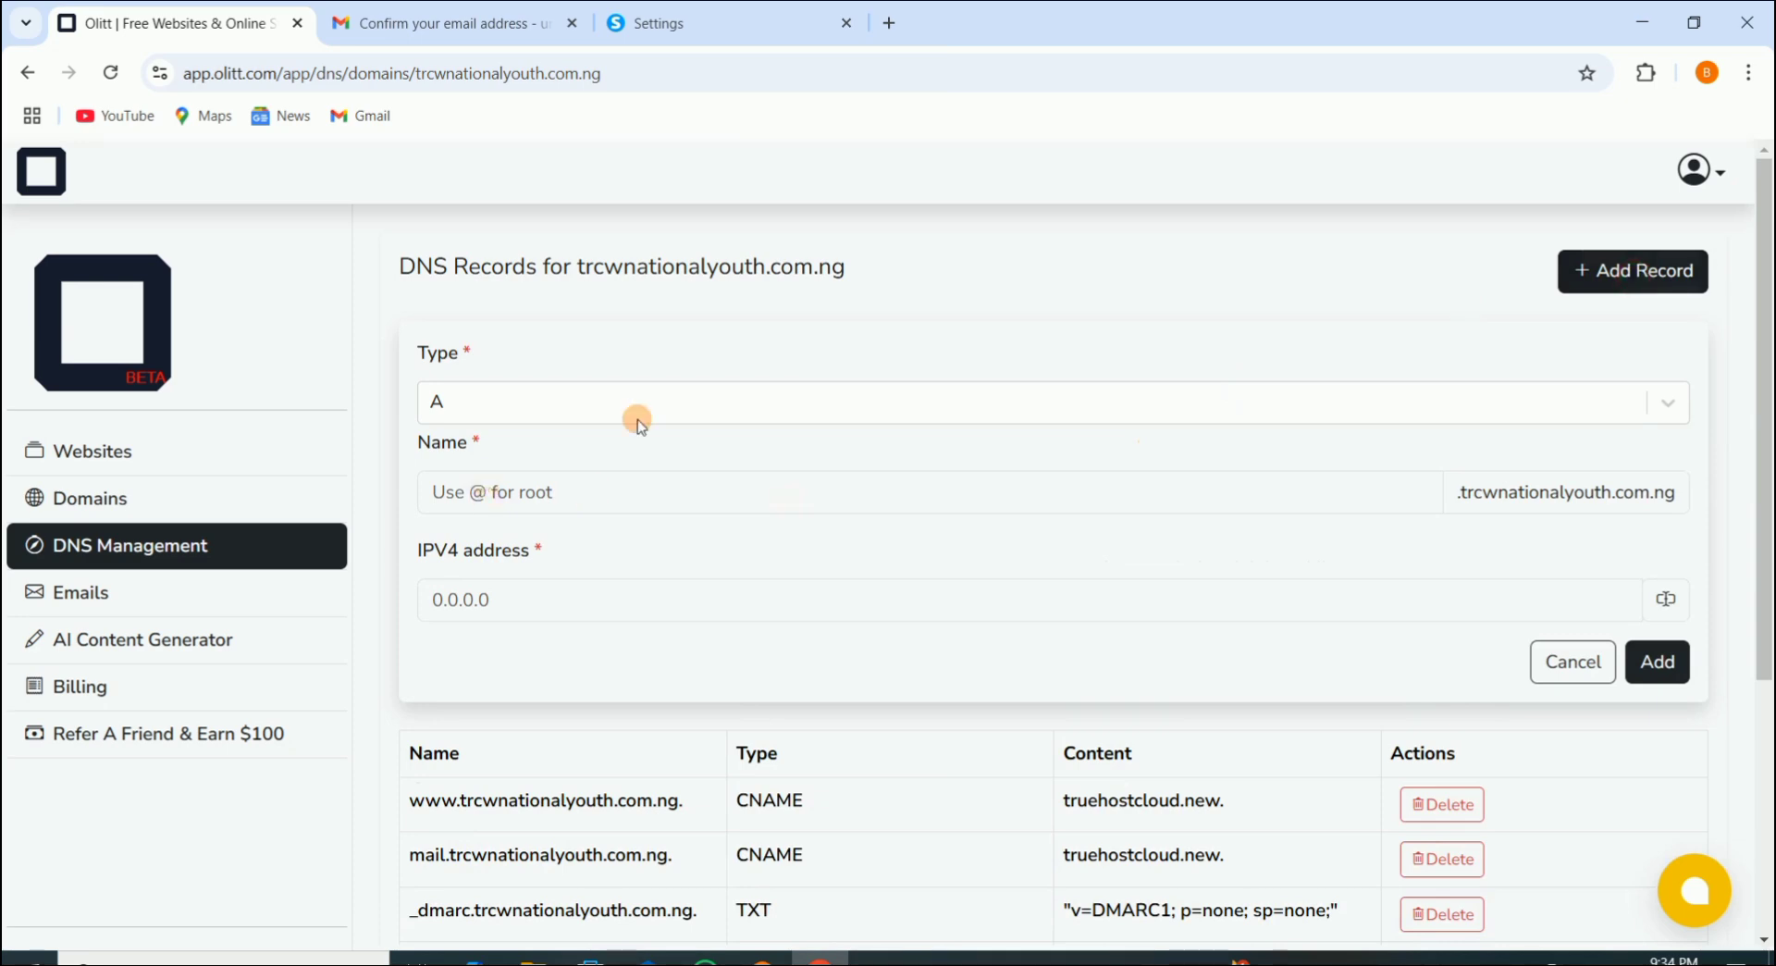
left_click(475, 400)
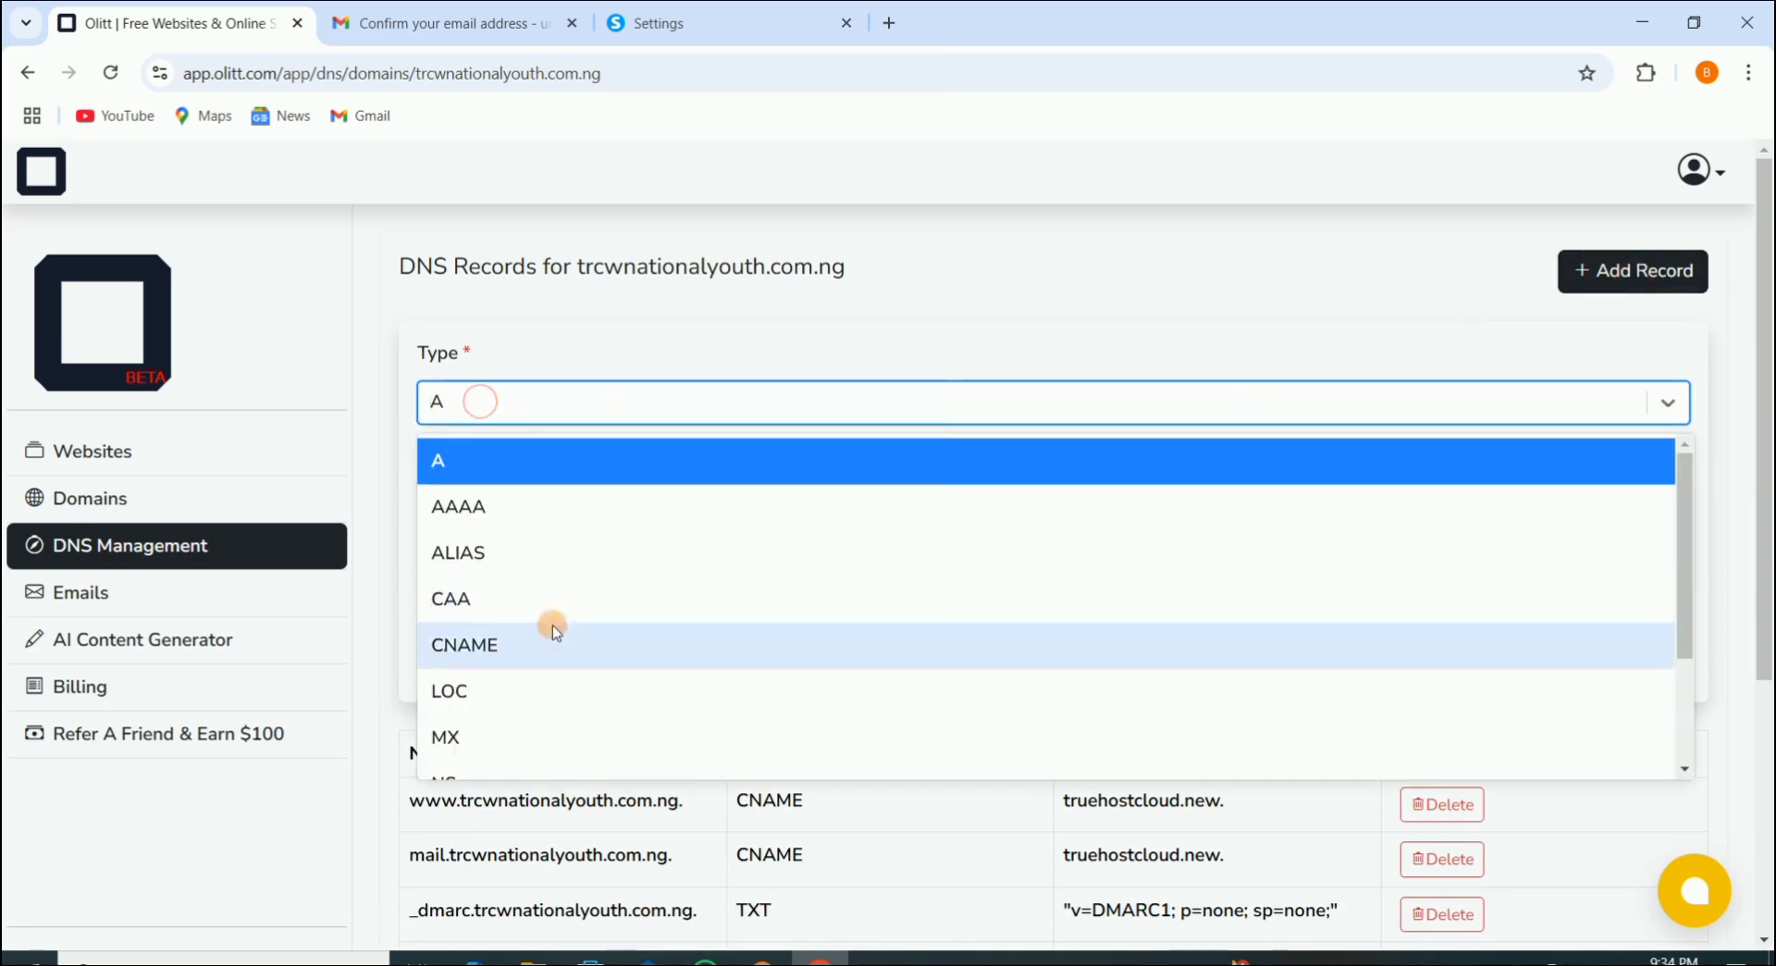
left_click(504, 646)
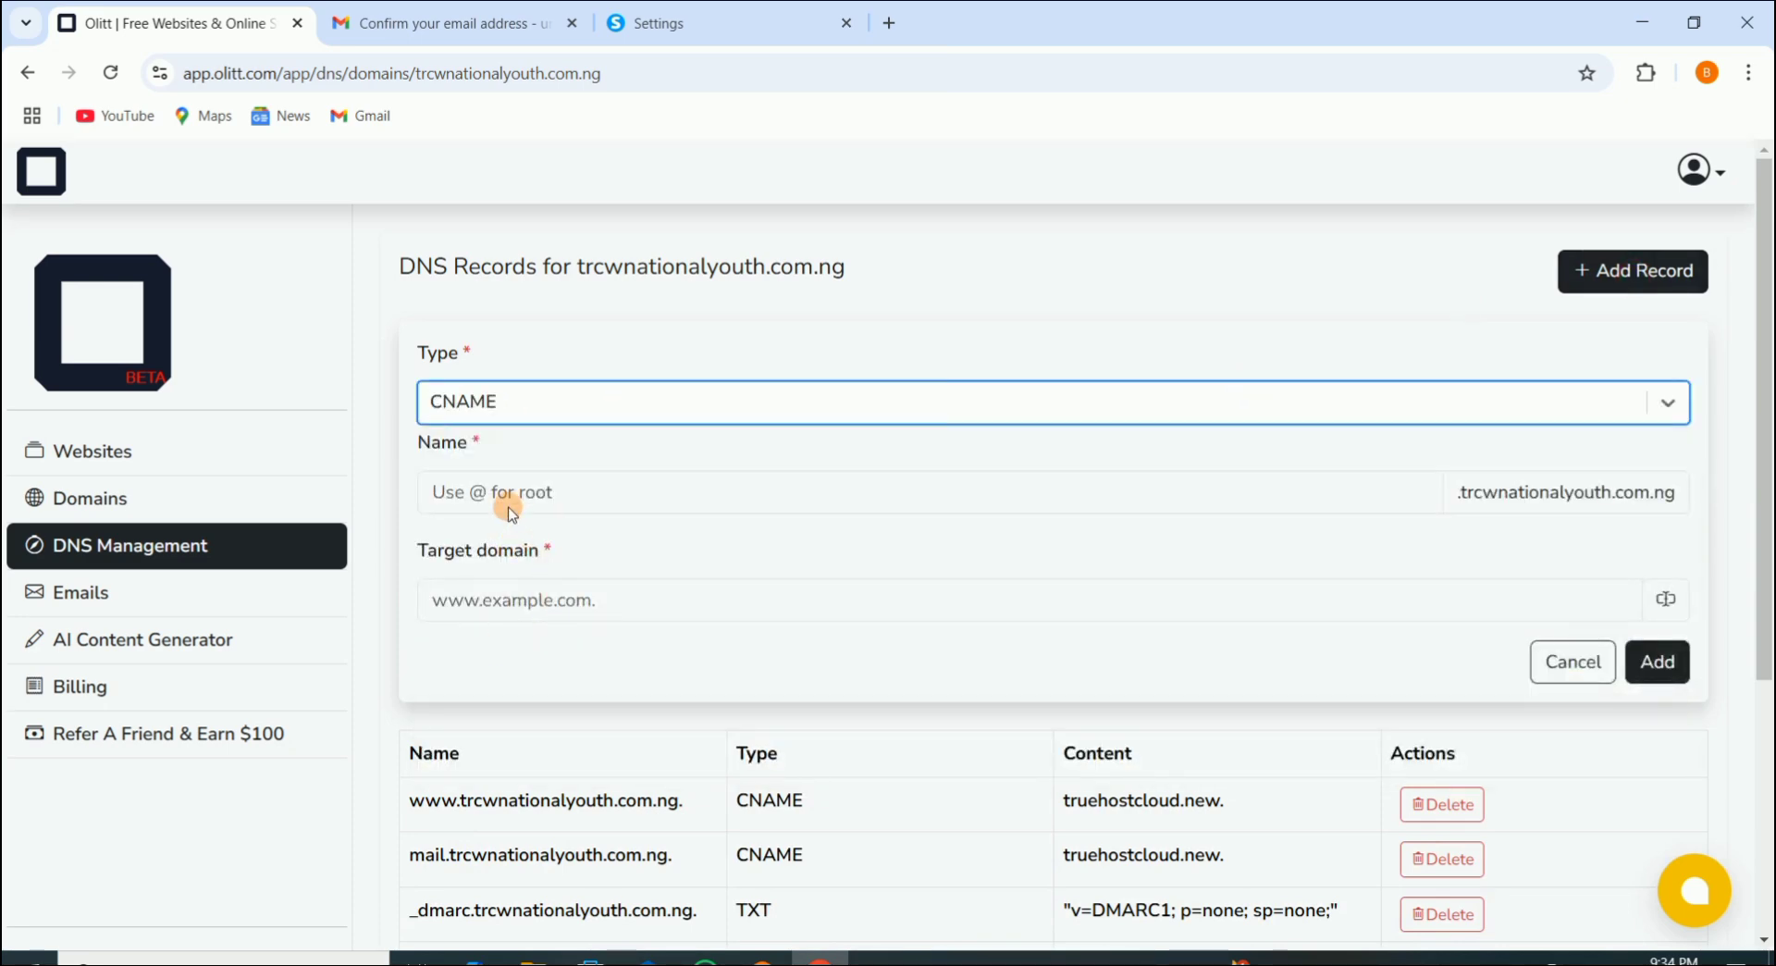
Step: Name the new CNAME record wwww, leaving its target domain empty
left_click(506, 498)
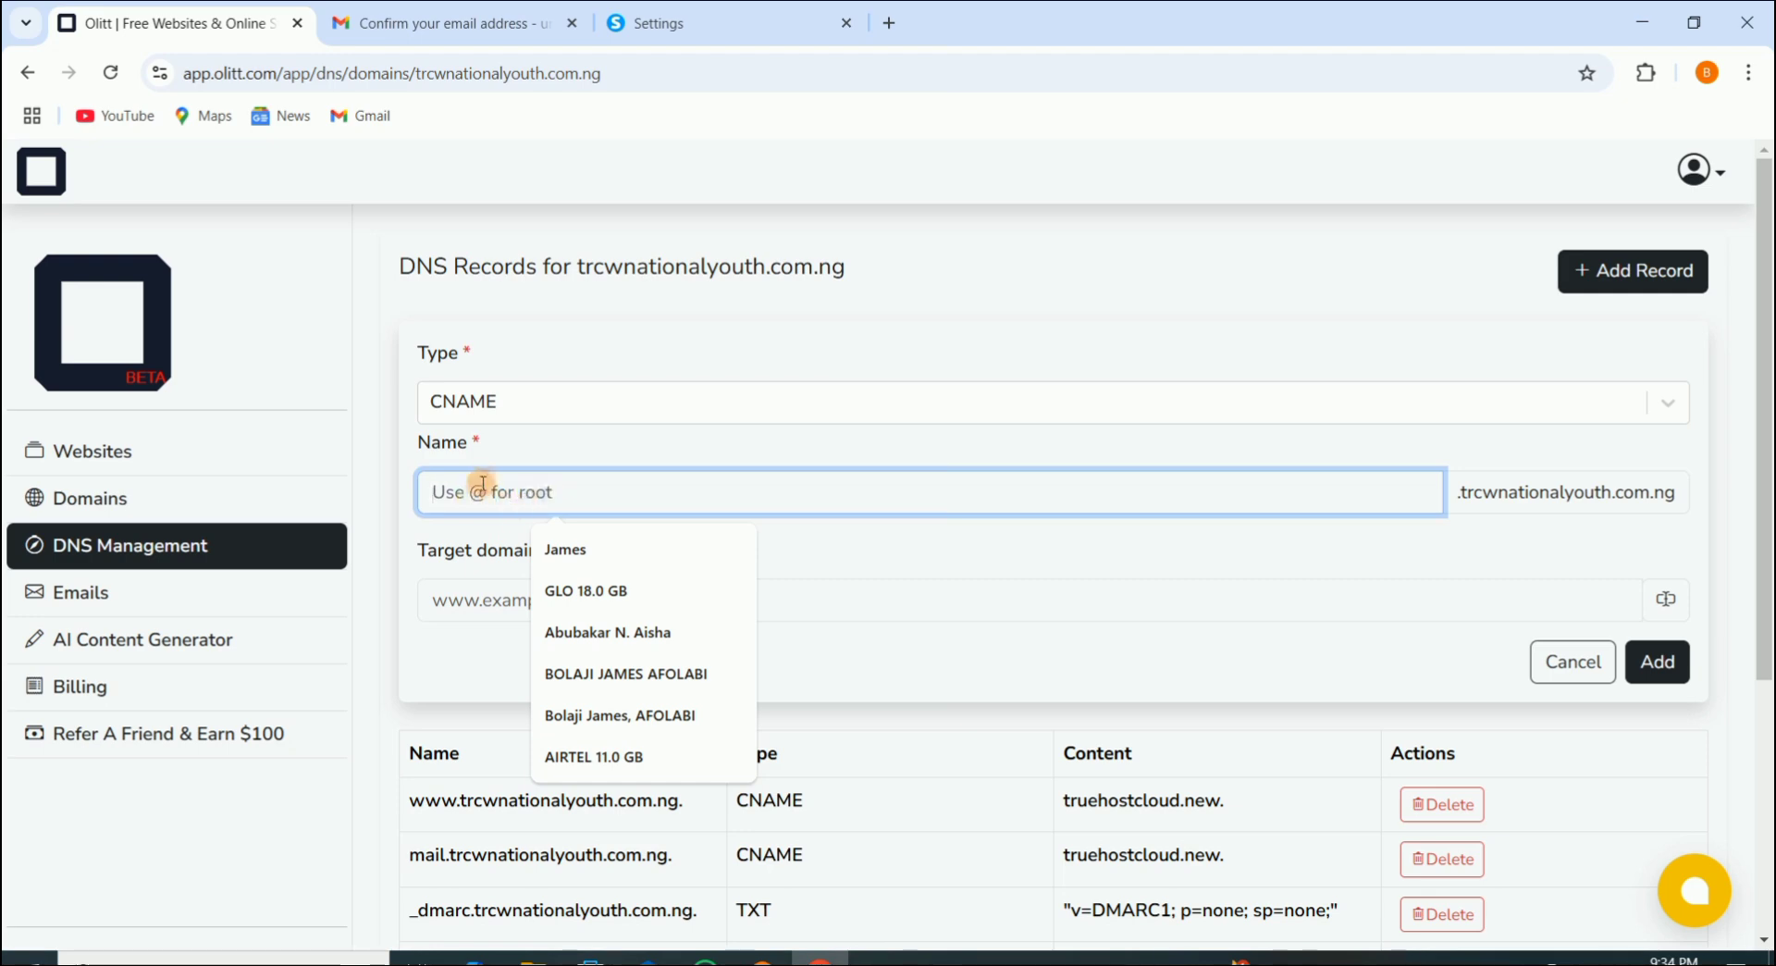
key("Return")
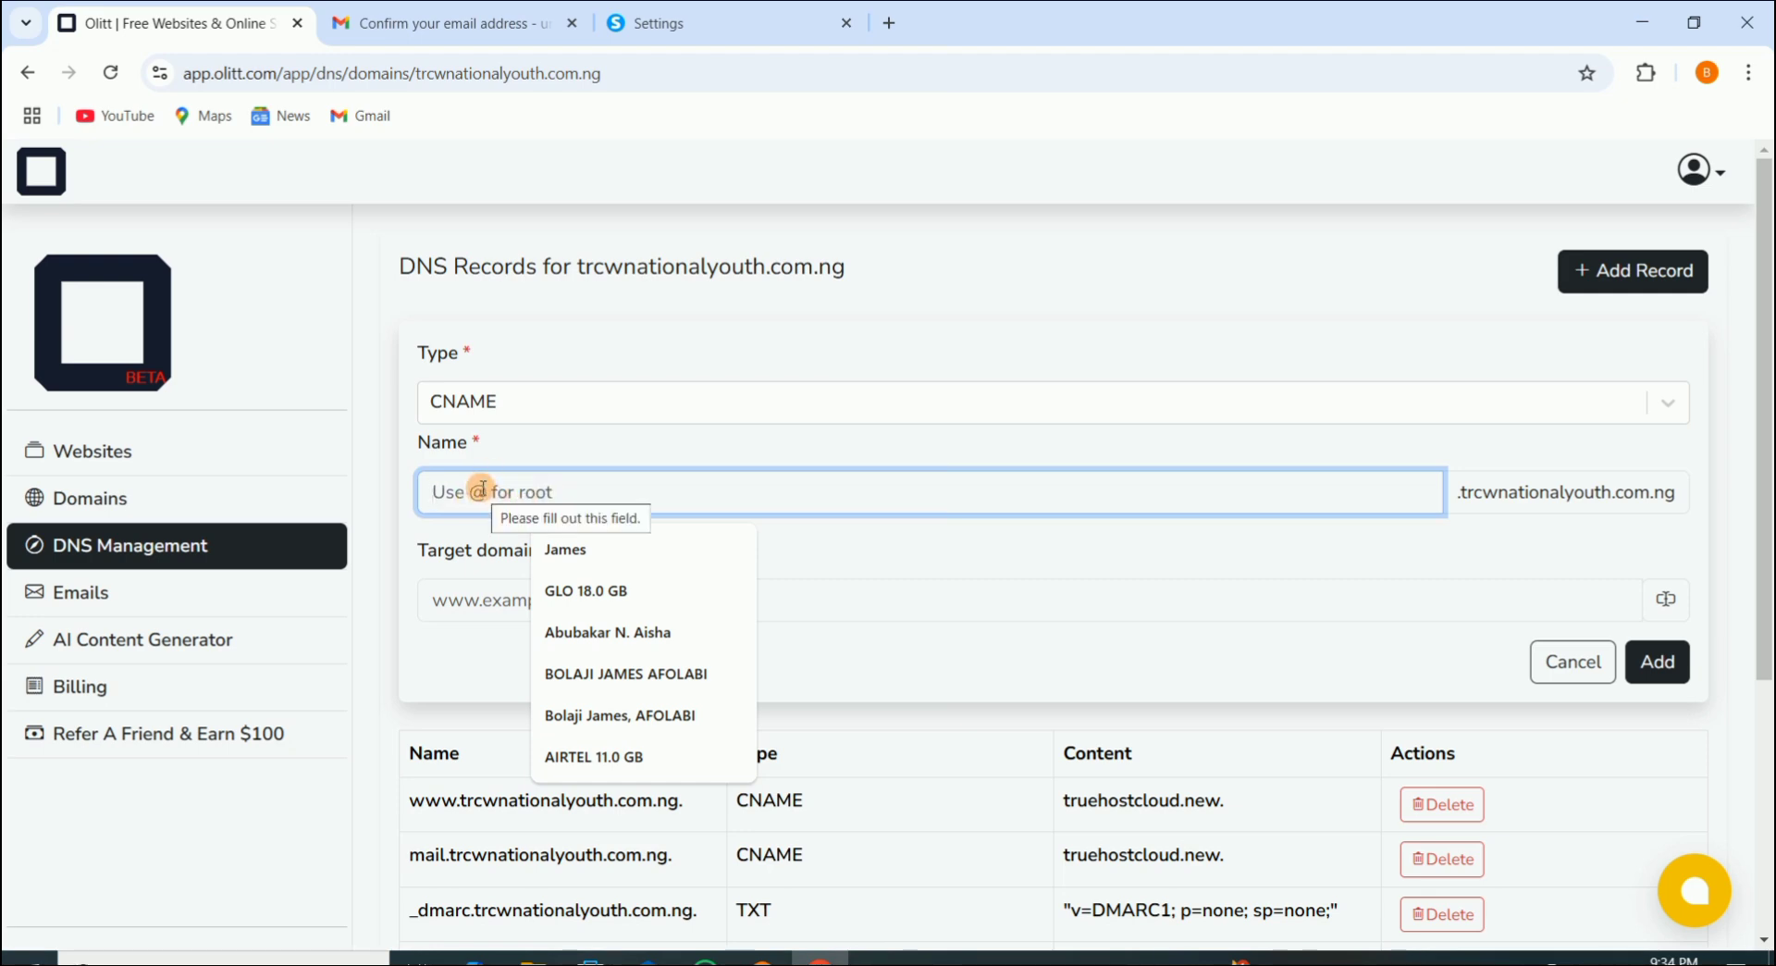
type("wwww")
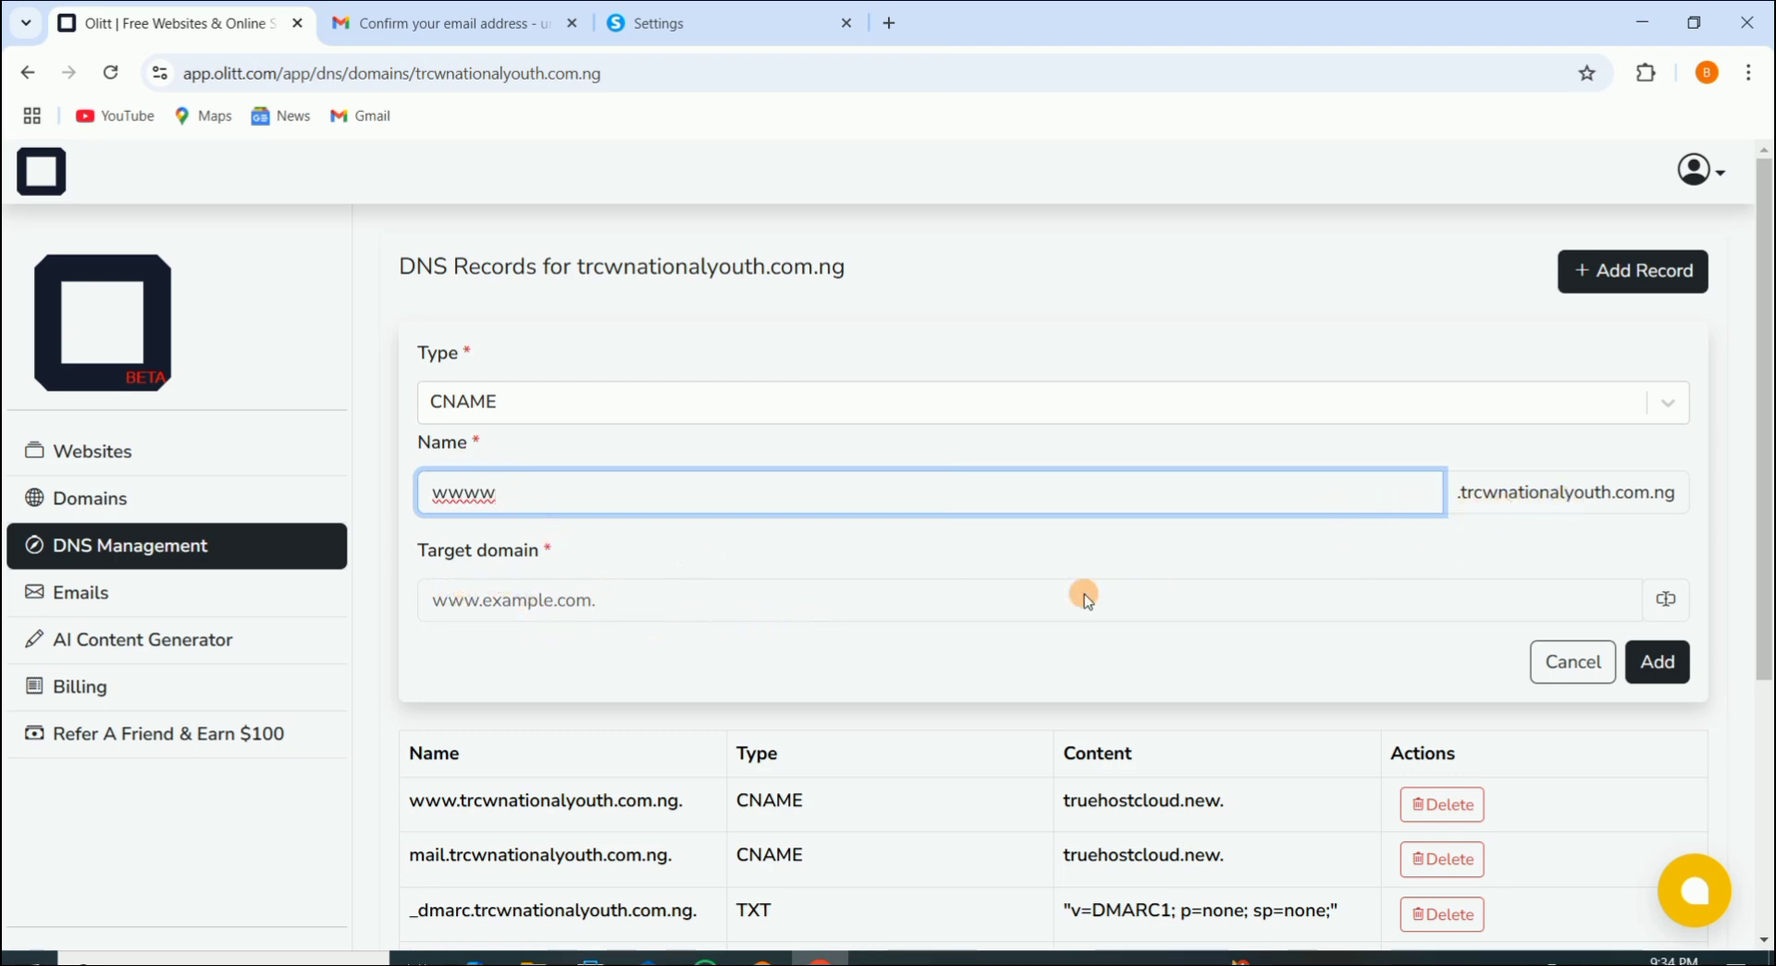
left_click(788, 597)
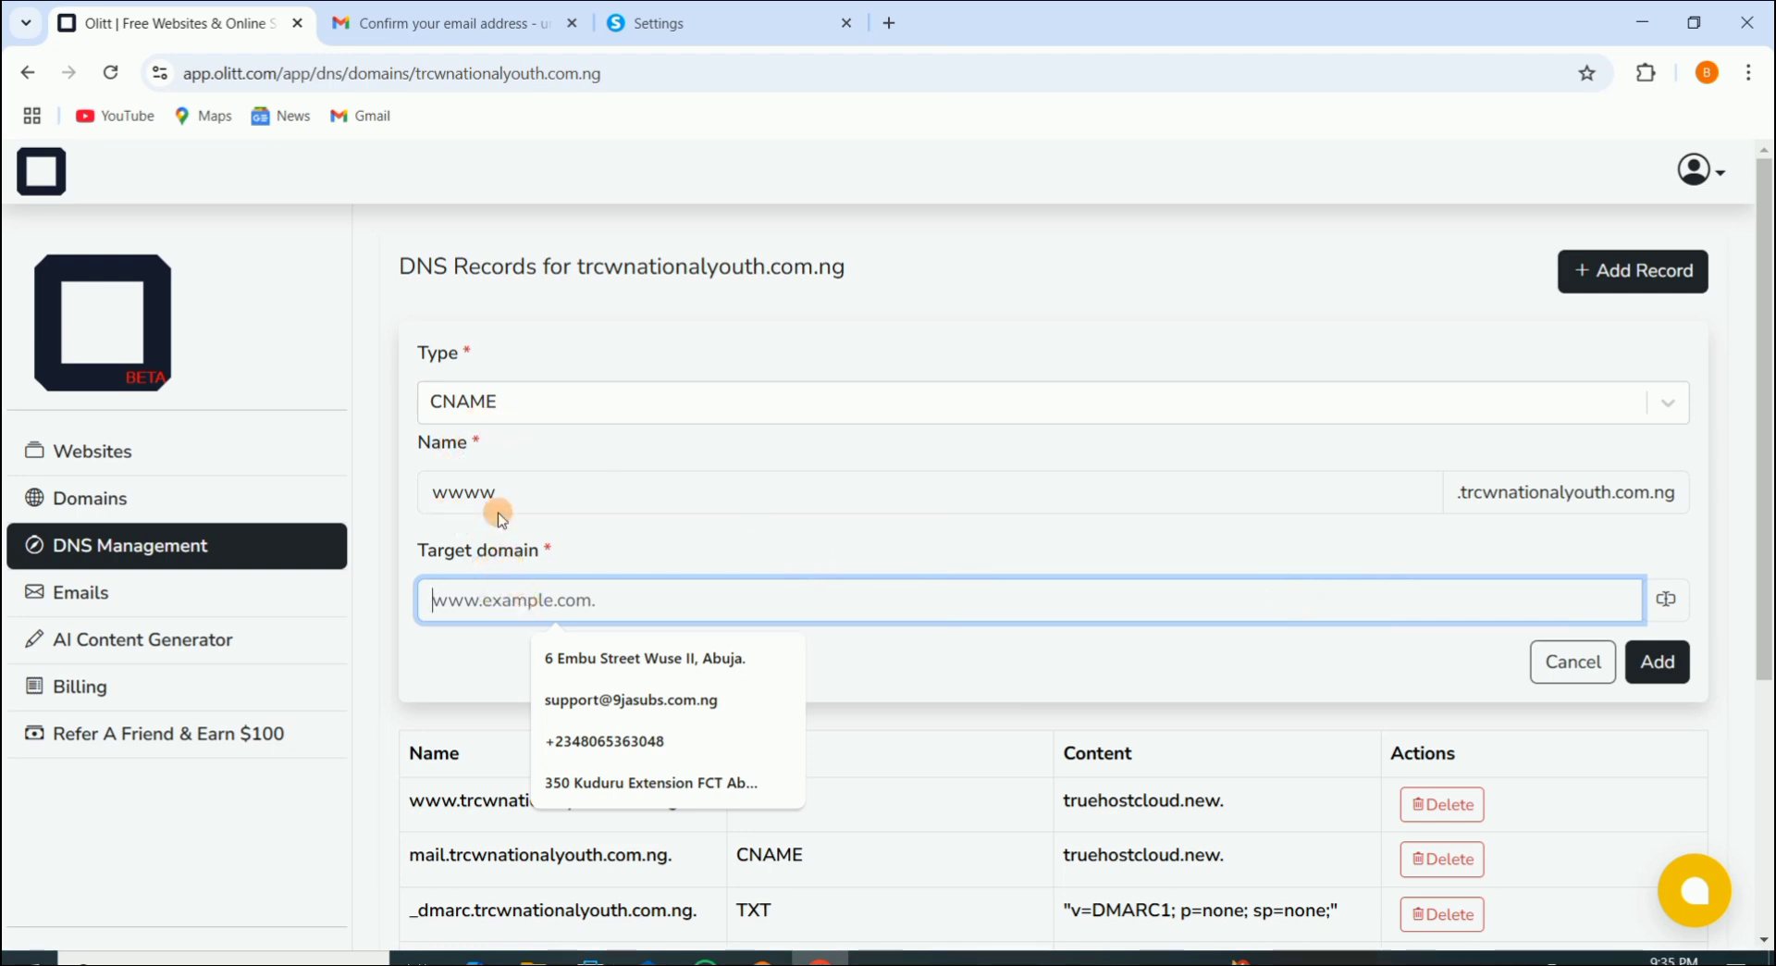
left_click(528, 495)
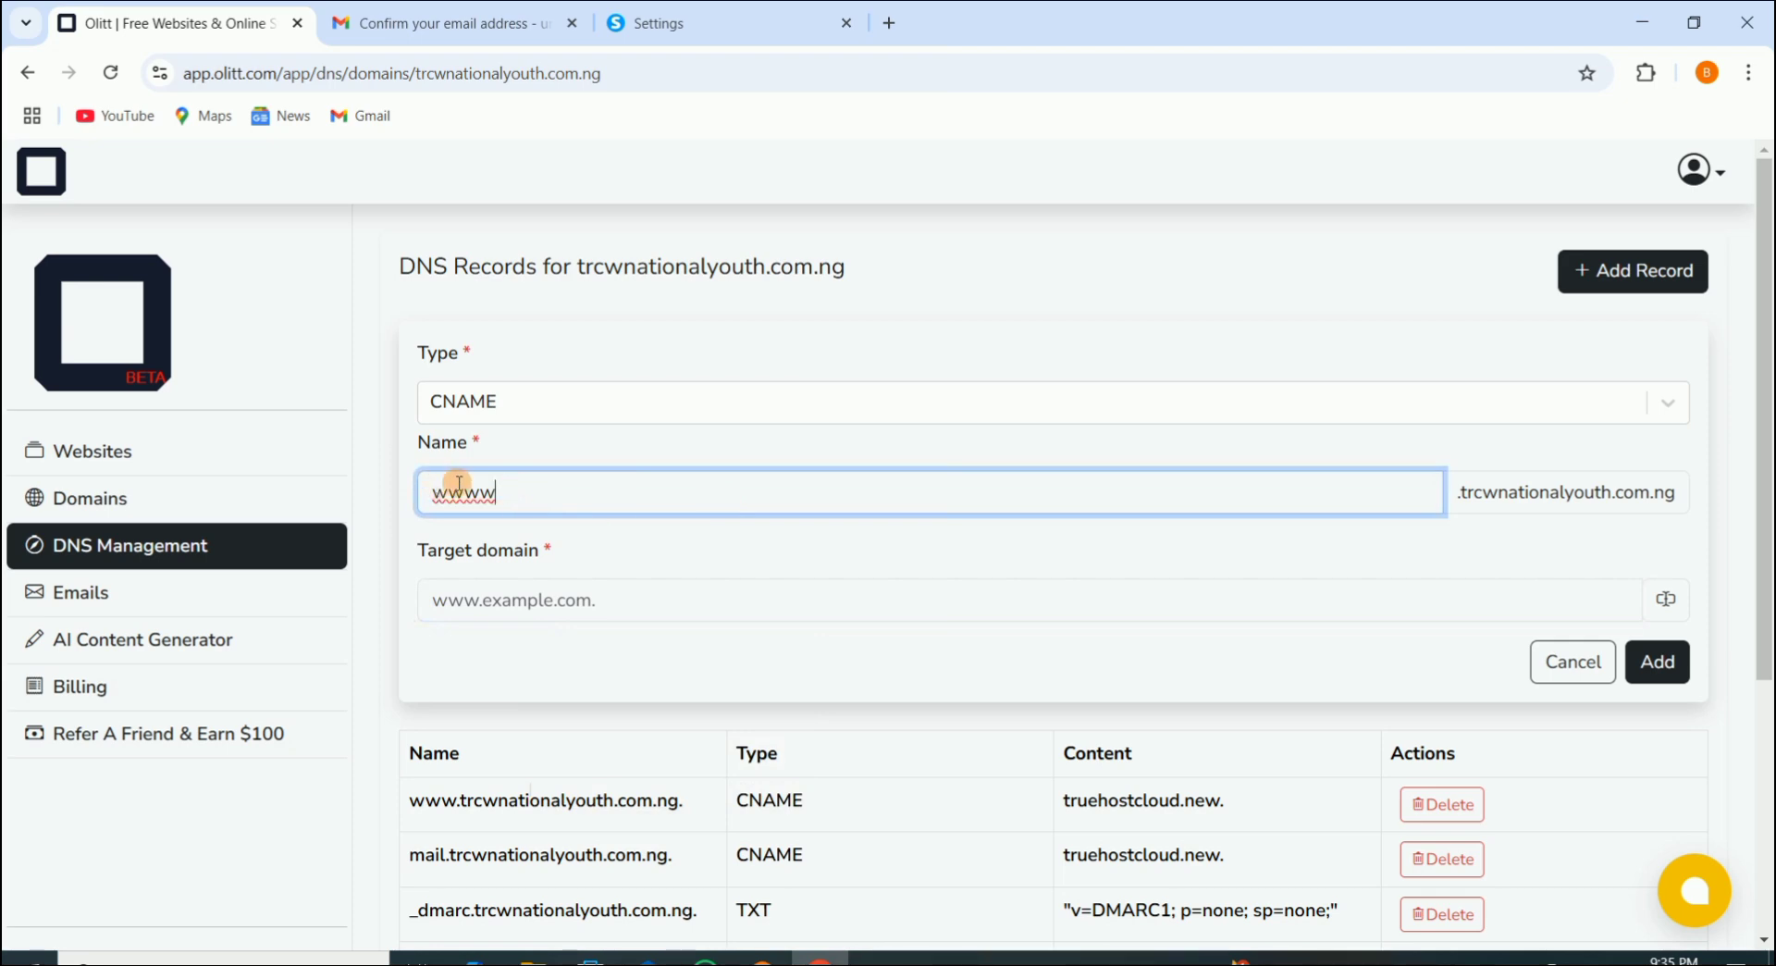
Step: Copy the first CNAME target, d2ry7eakj08oyb.cloudfront.net., from Systeme.io's DNS configuration
left_click(699, 20)
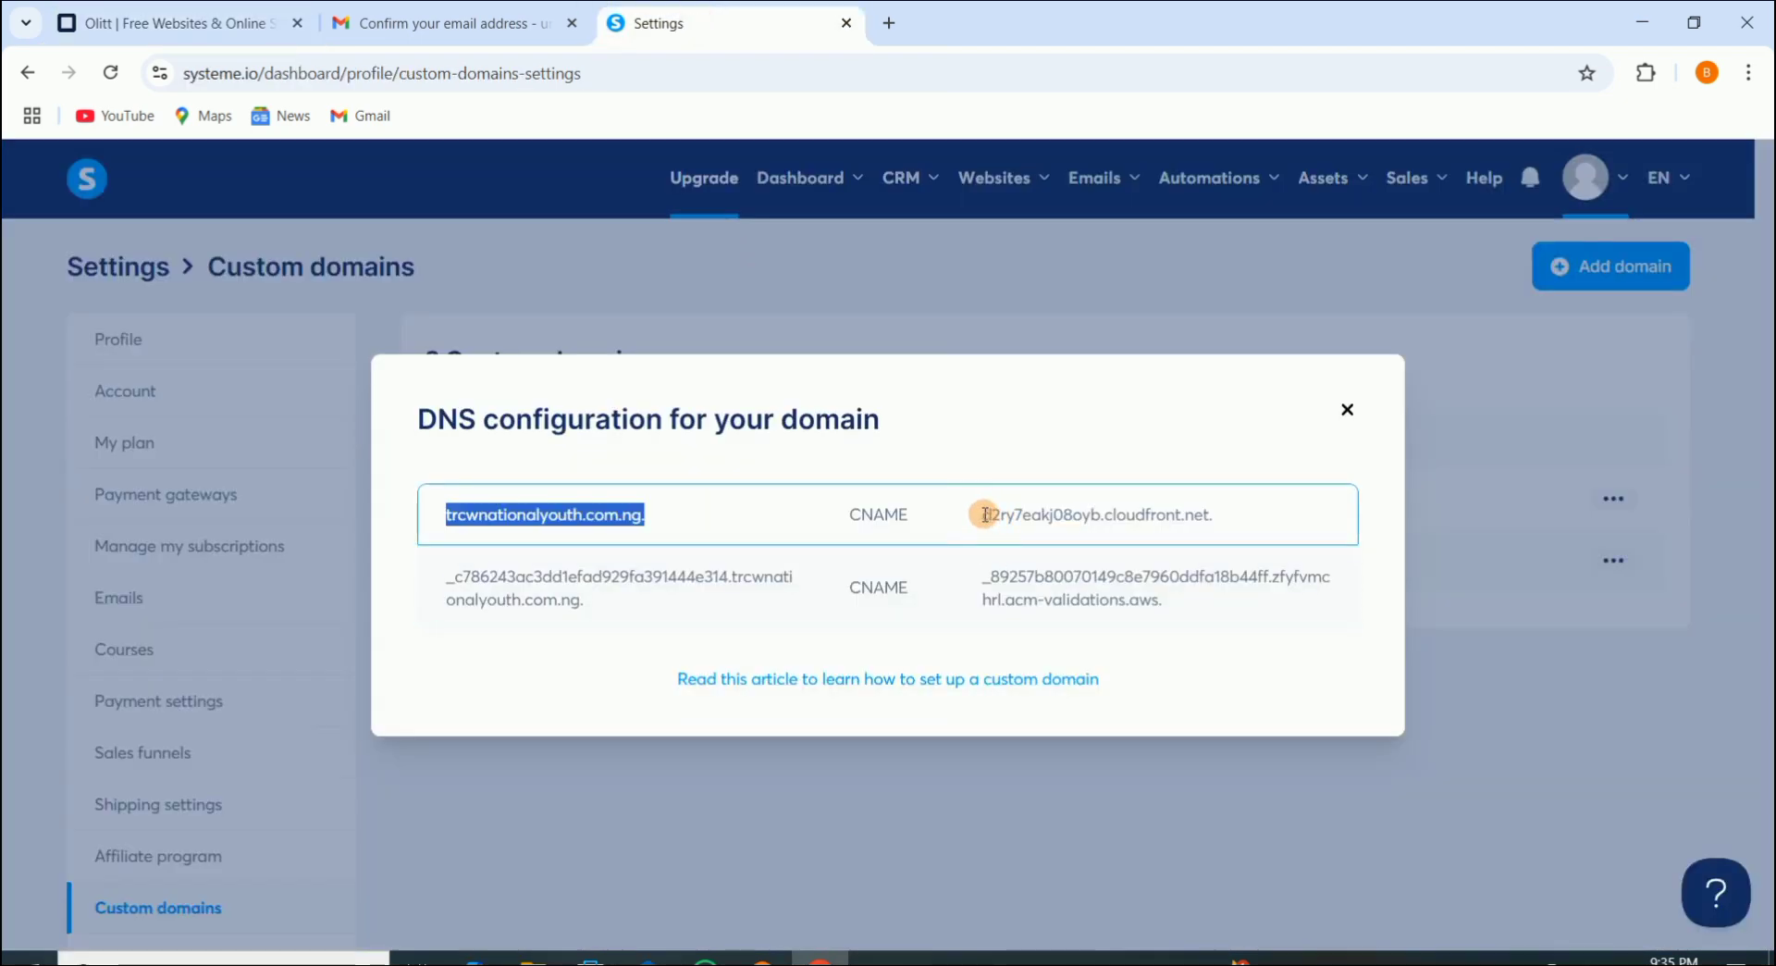
left_click_drag(983, 512, 1227, 514)
right_click(1147, 514)
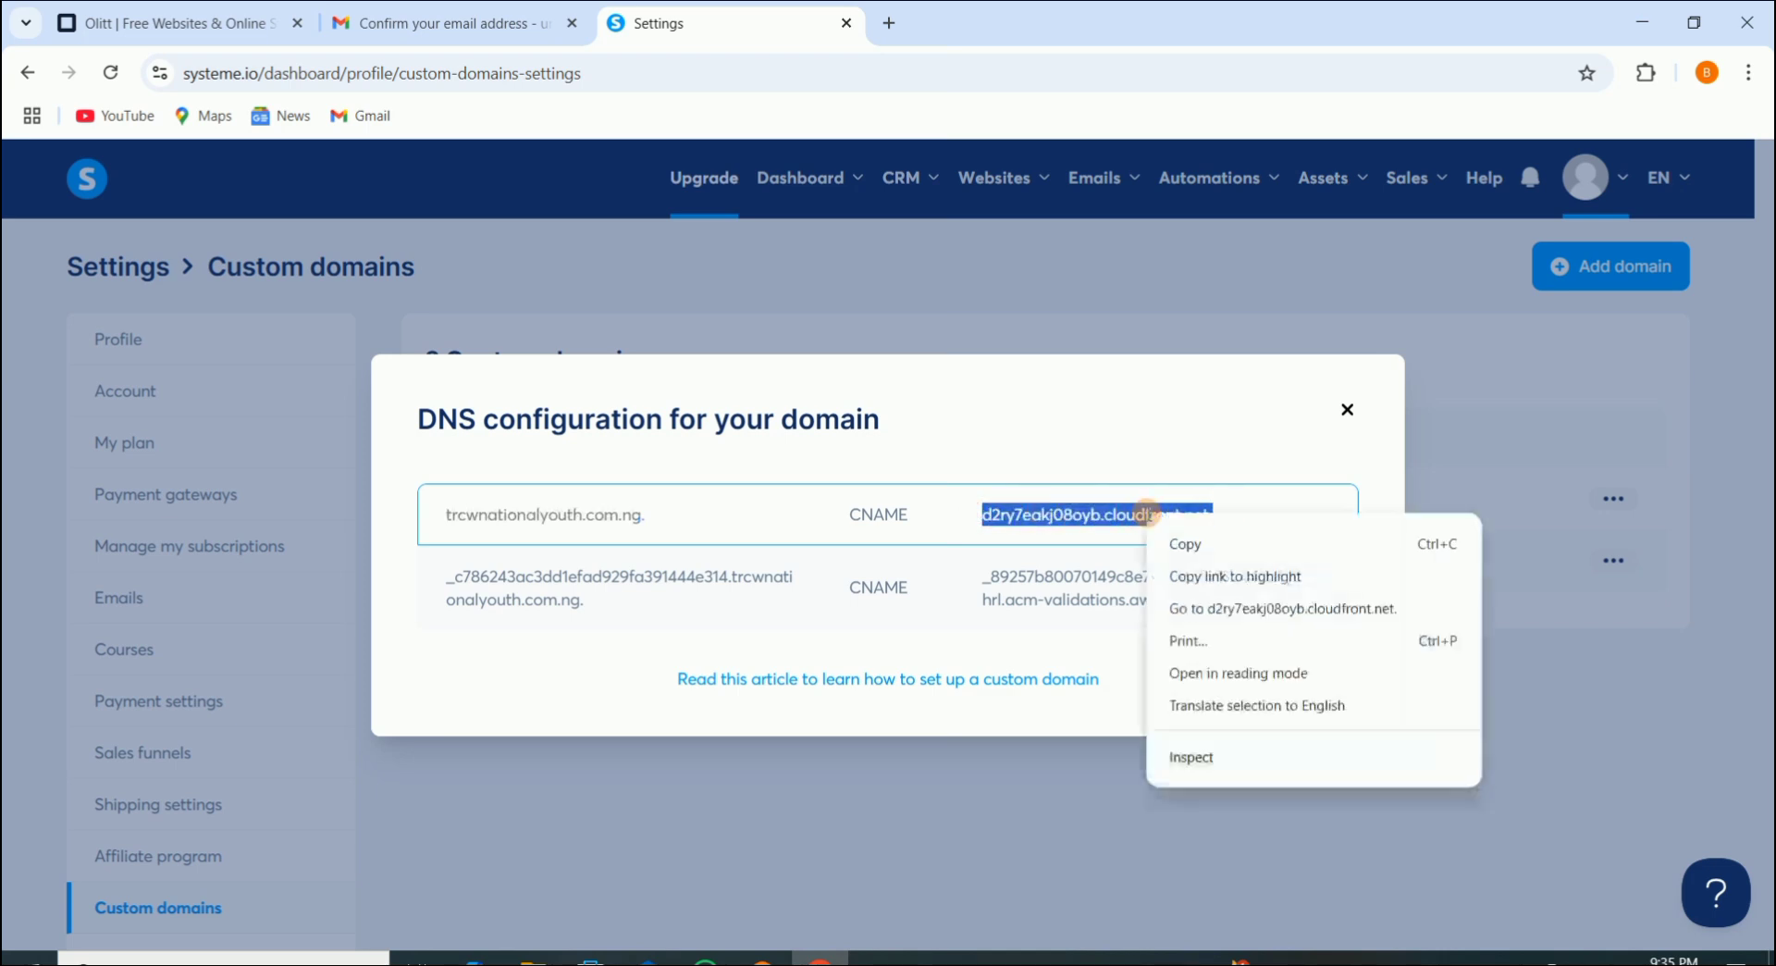
left_click(1201, 551)
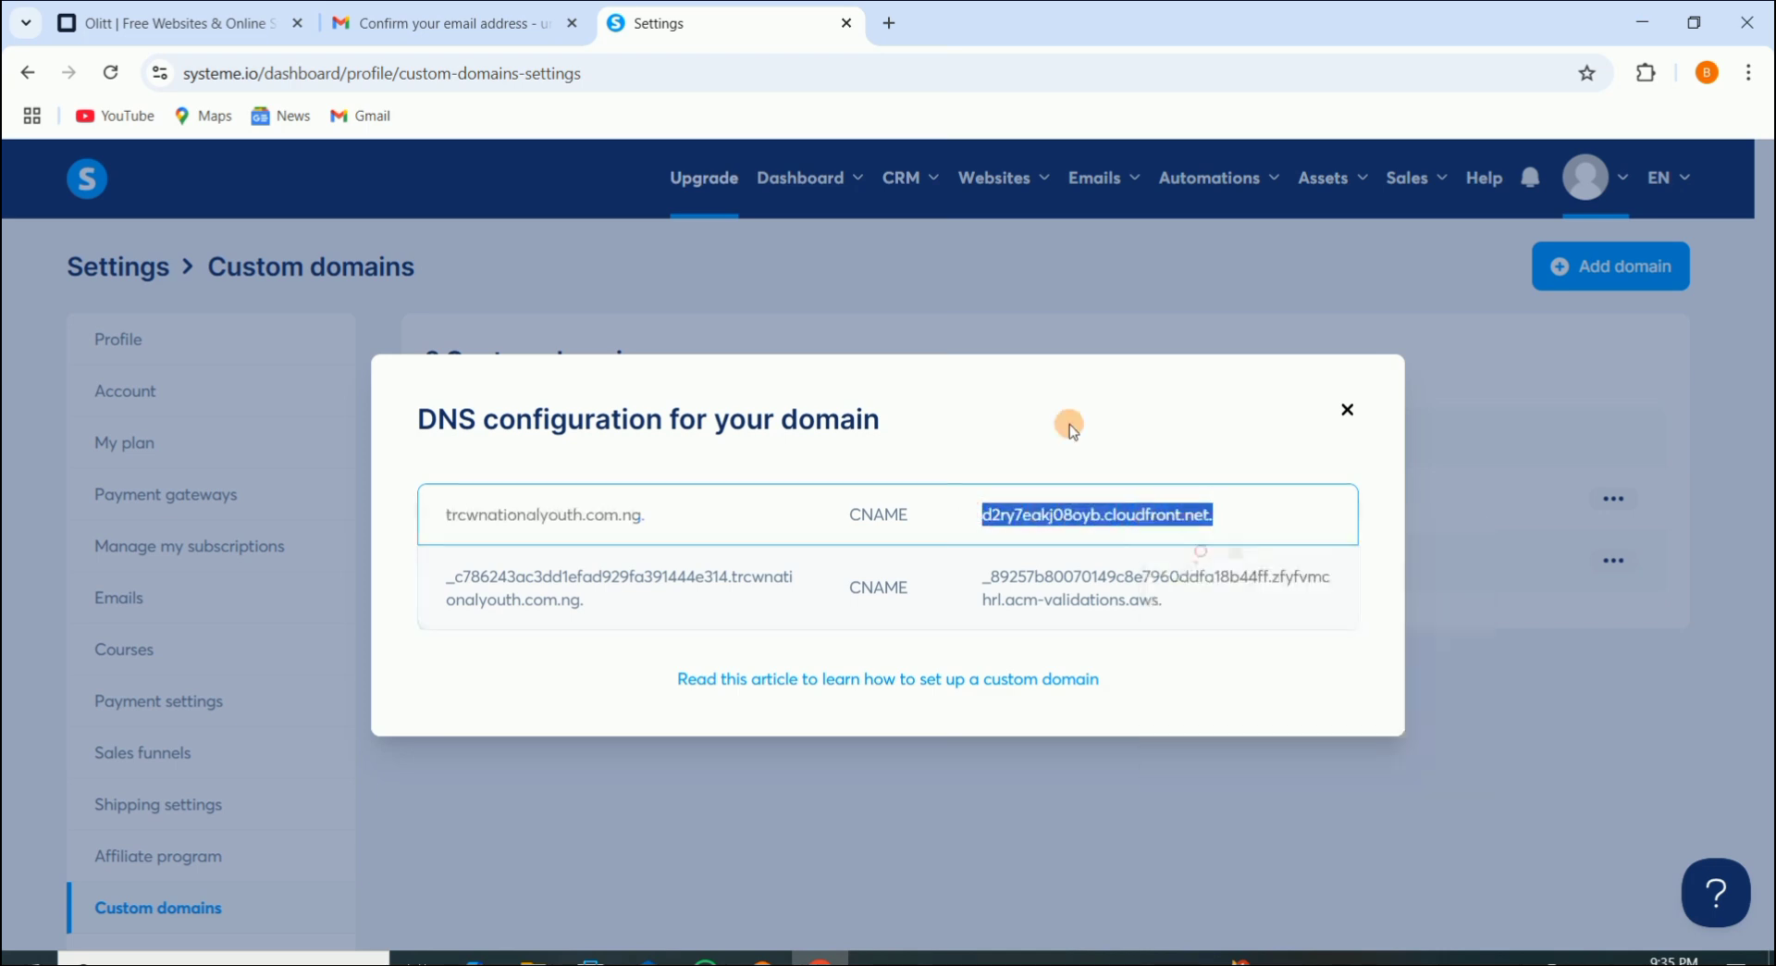
Step: Paste it as the Olitt record's target domain, add the CNAME record, and return to Systeme.io
left_click(134, 13)
left_click(578, 602)
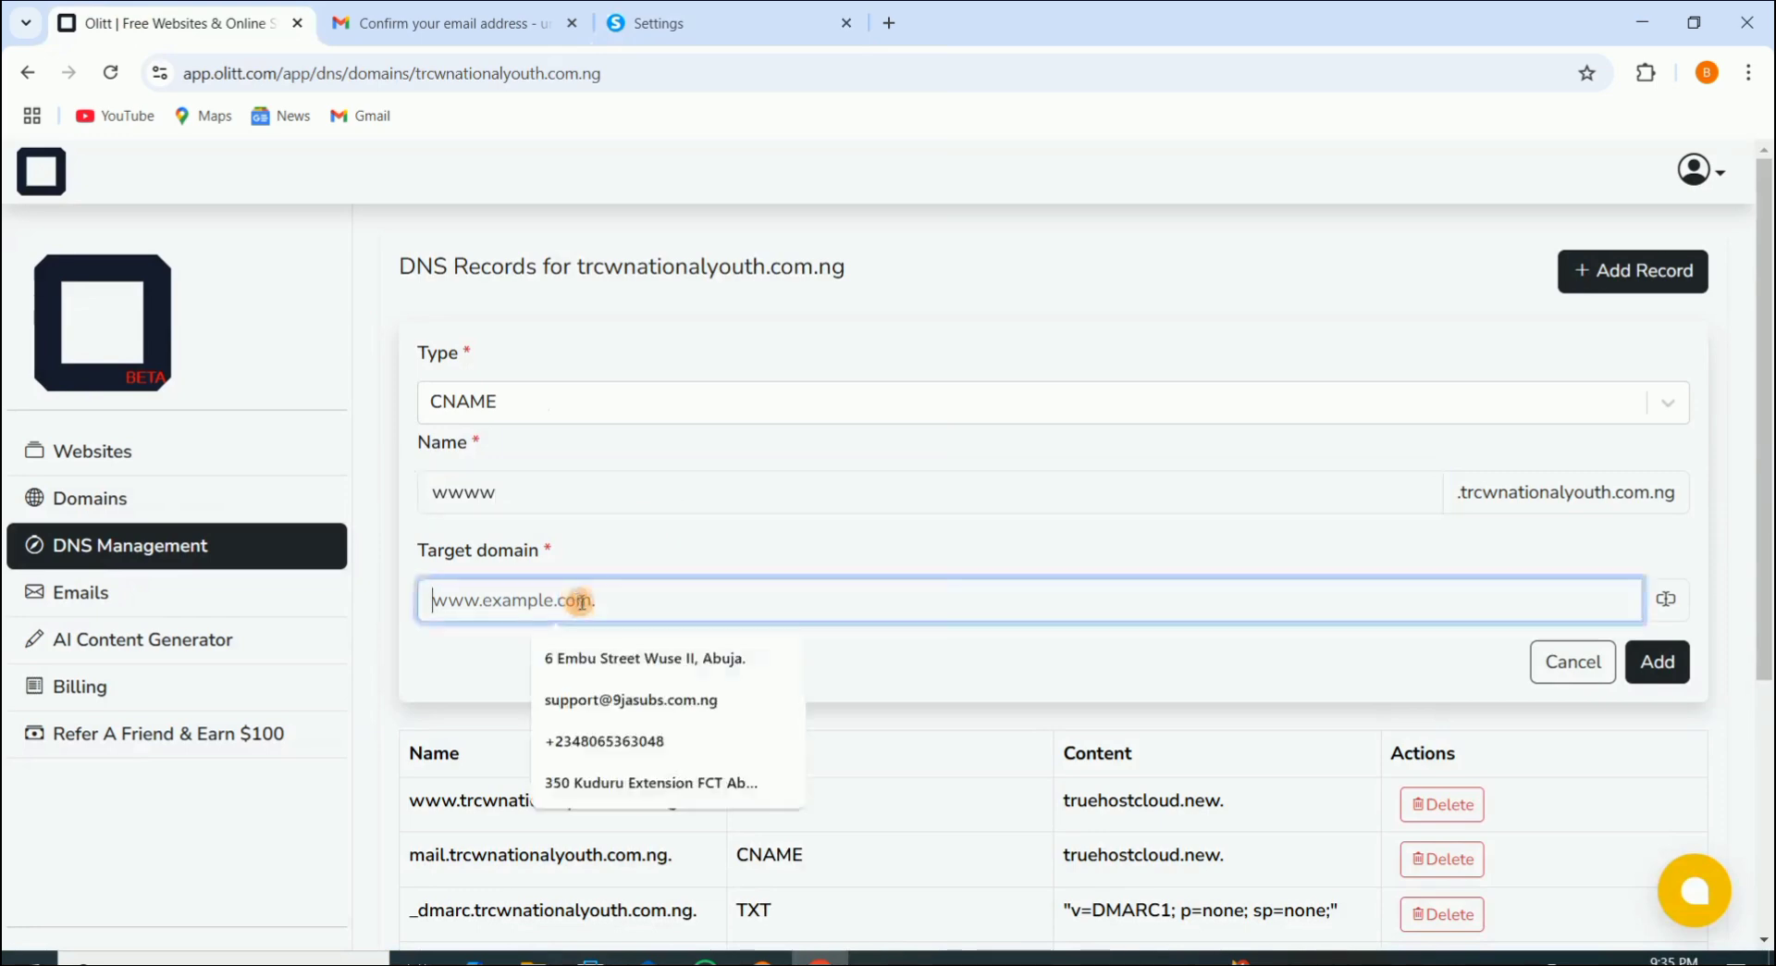
key("ctrl+v")
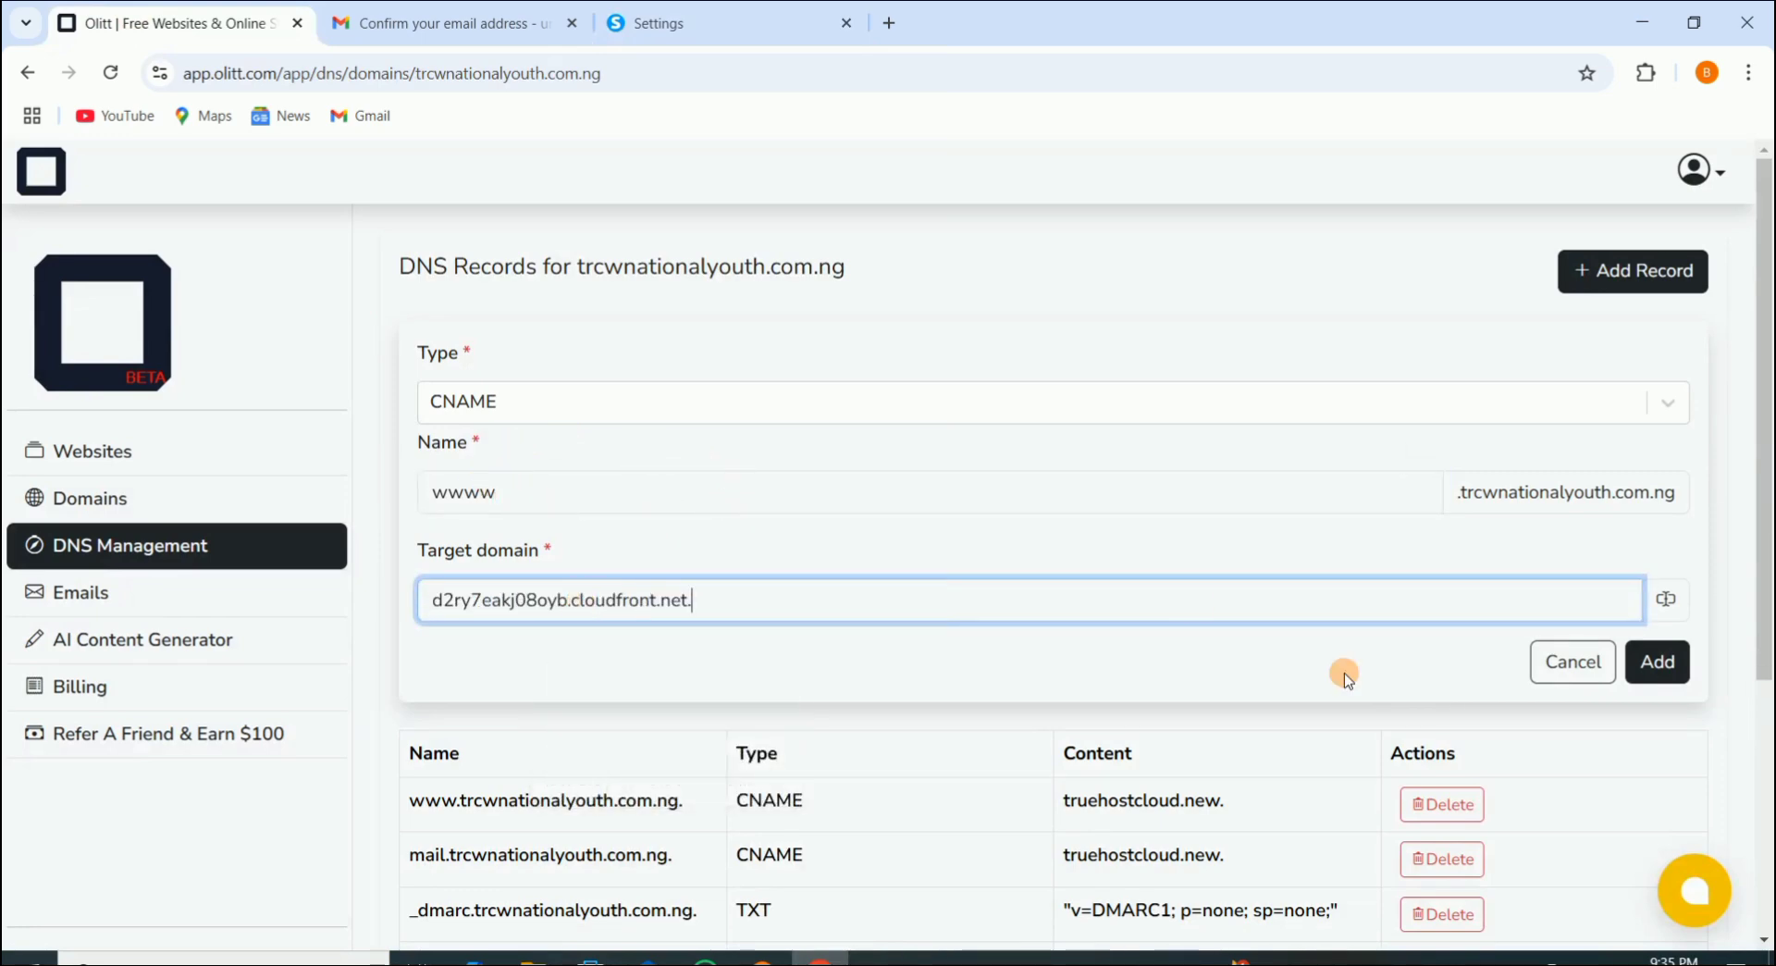
left_click(1656, 665)
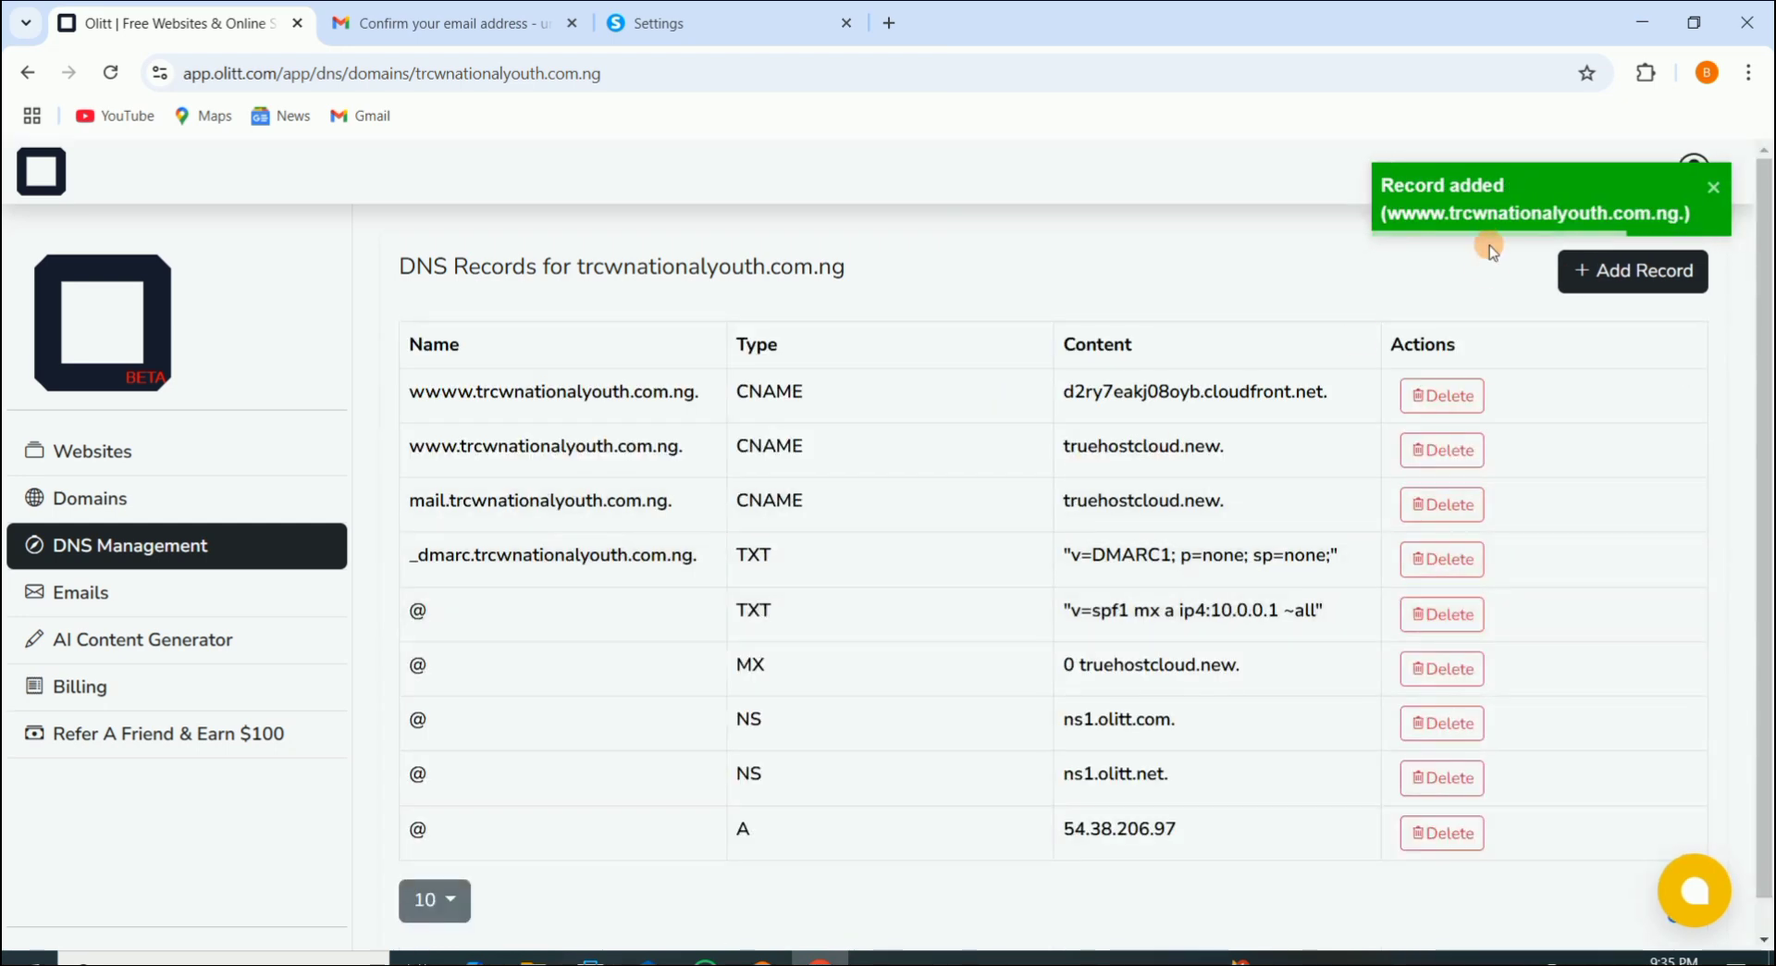
left_click(664, 23)
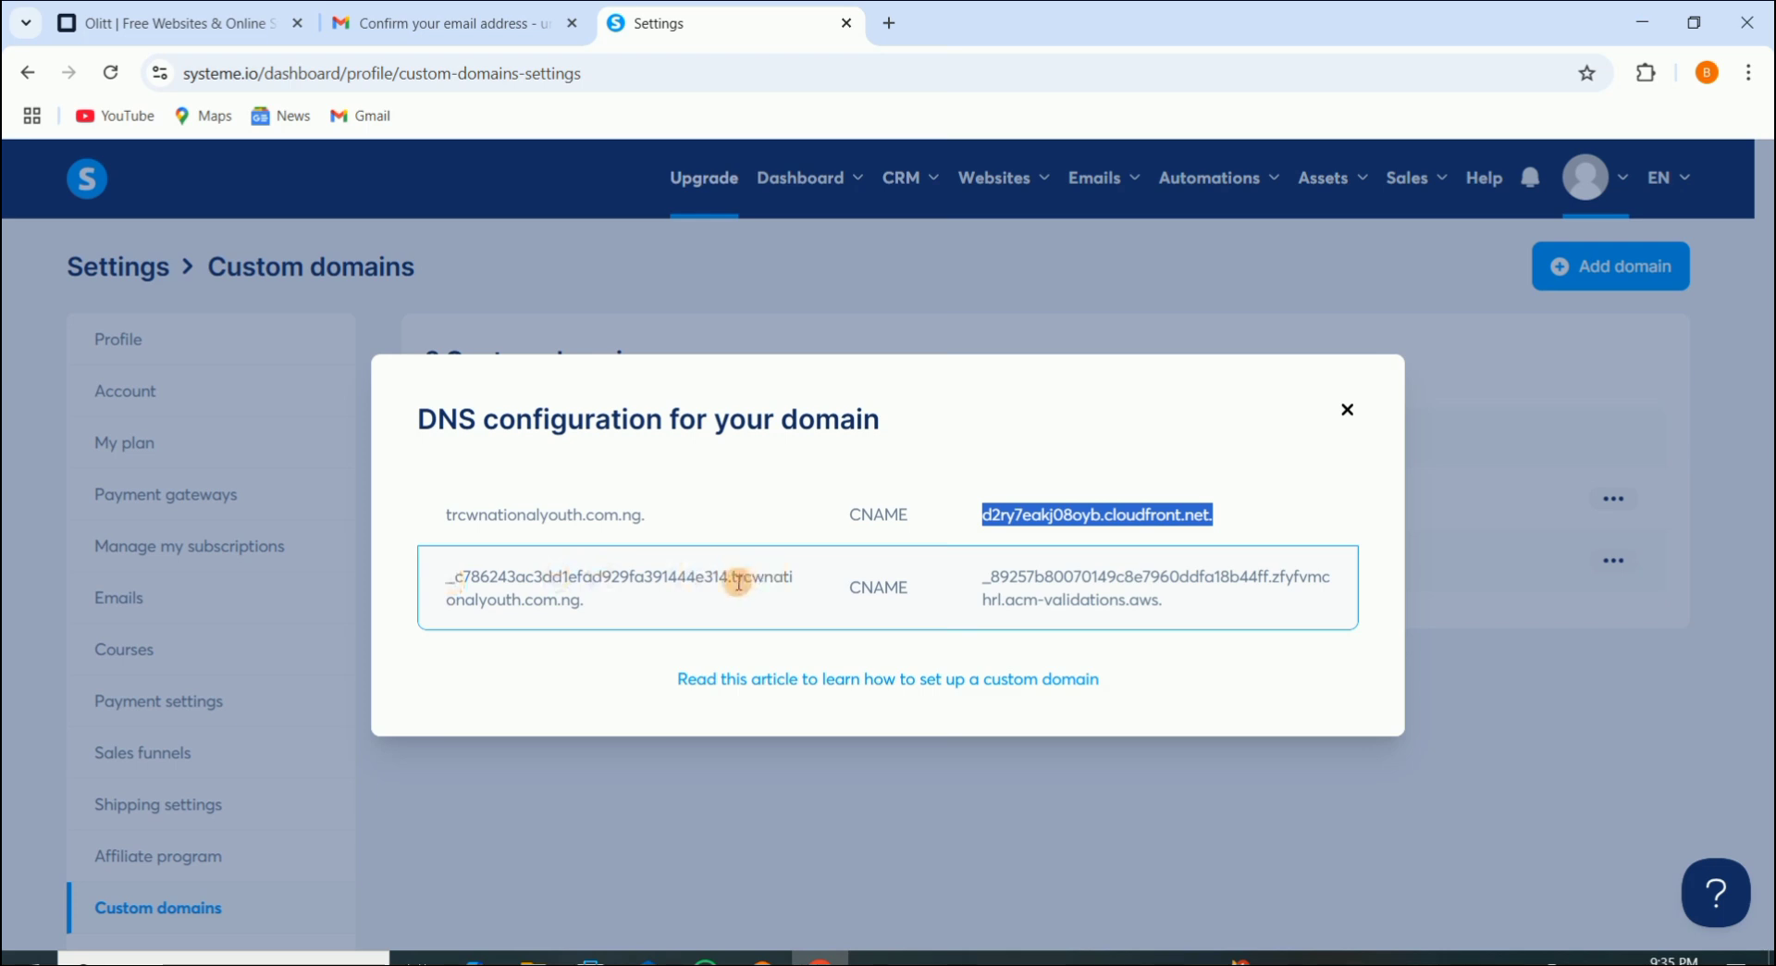
Step: Copy the second record's name, _c786243ac3dd1efad929fa391444e314, from the Systeme.io DNS dialog
left_click_drag(729, 574, 452, 581)
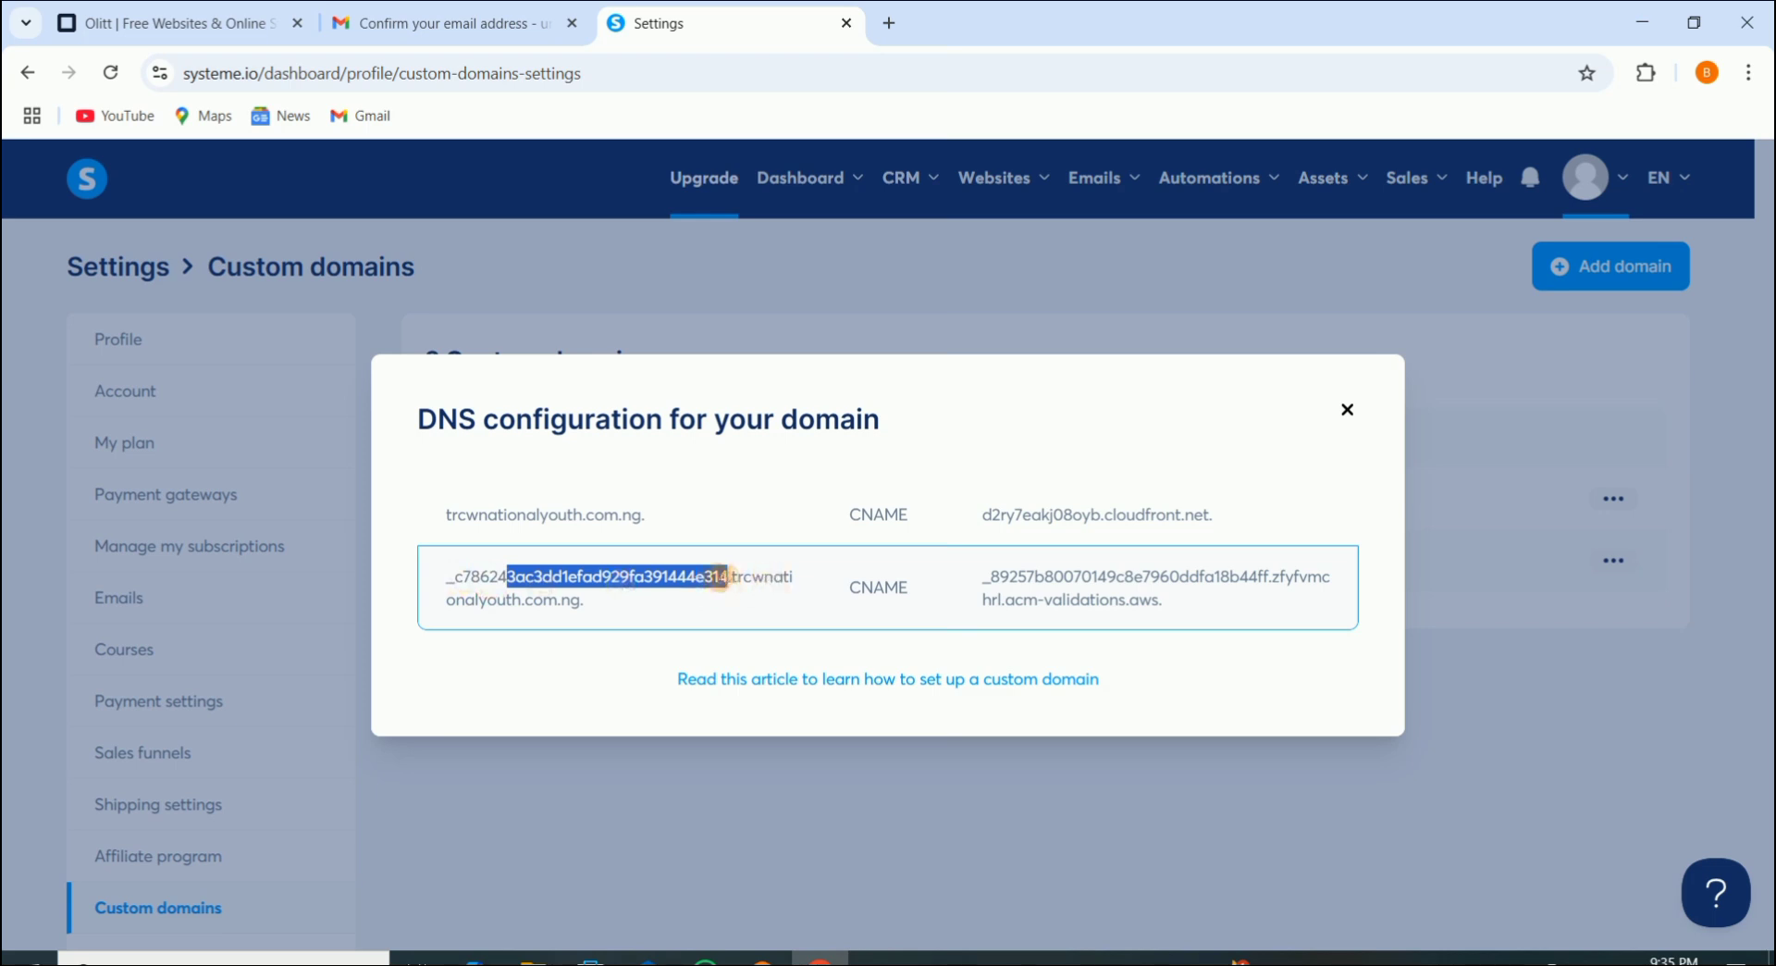
left_click(728, 574)
left_click_drag(728, 574, 431, 574)
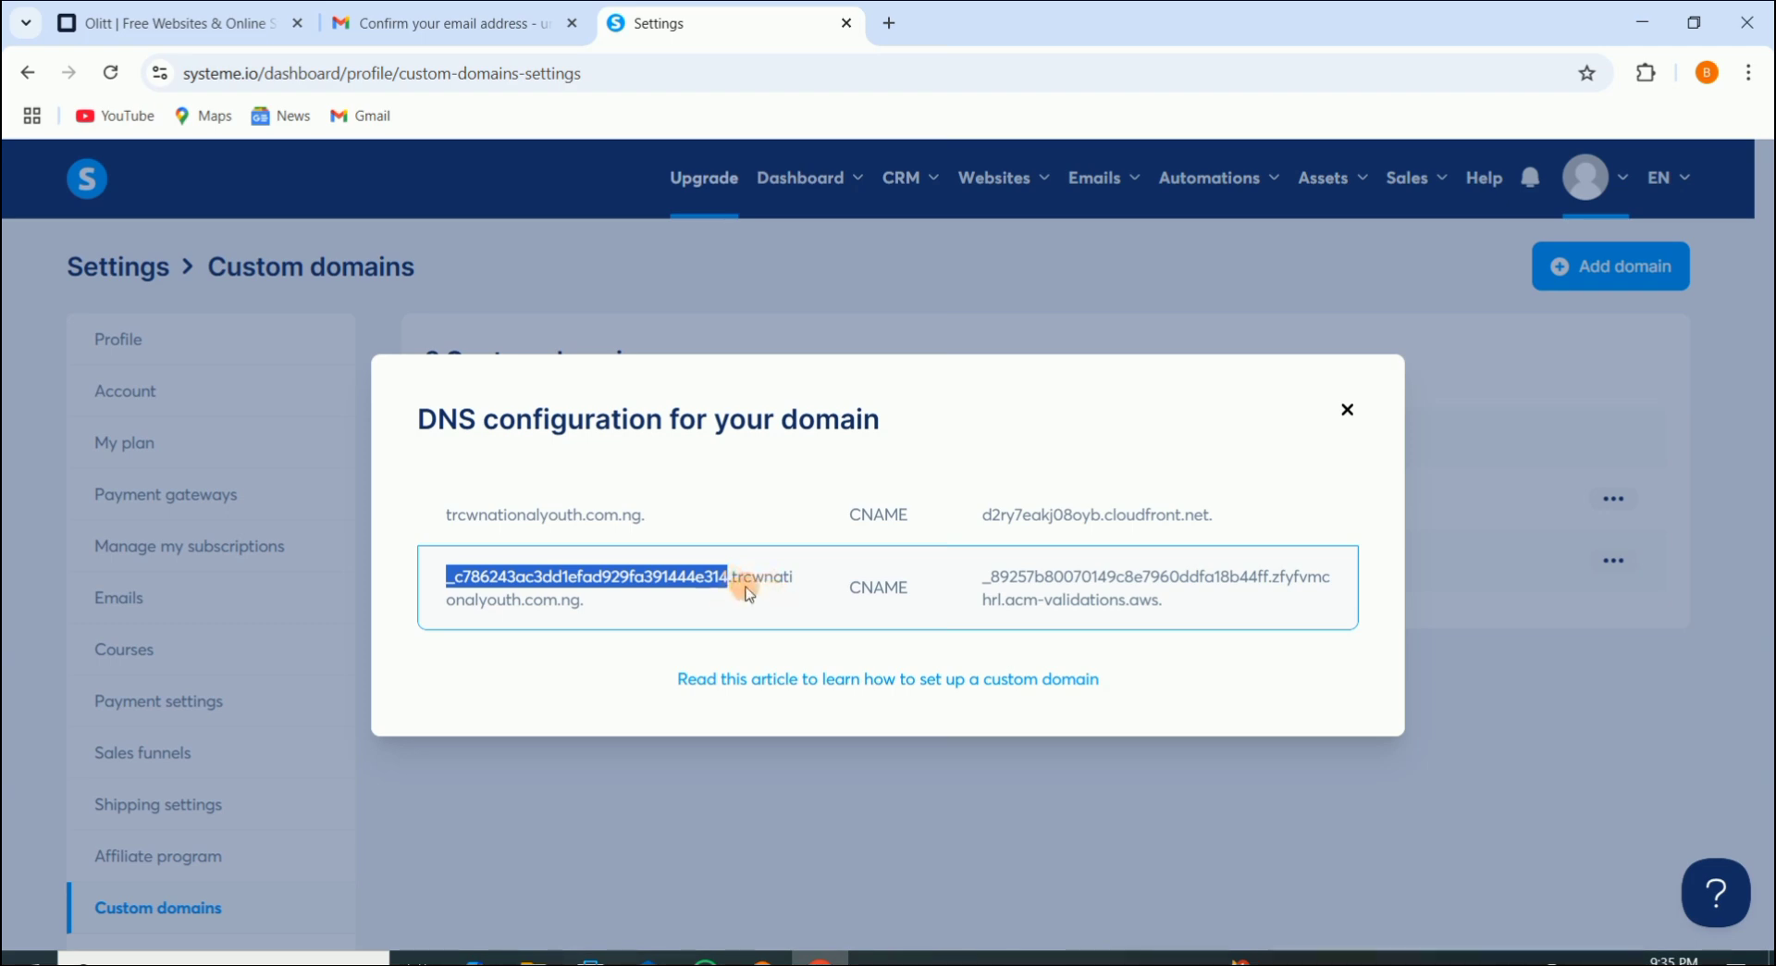
right_click(681, 577)
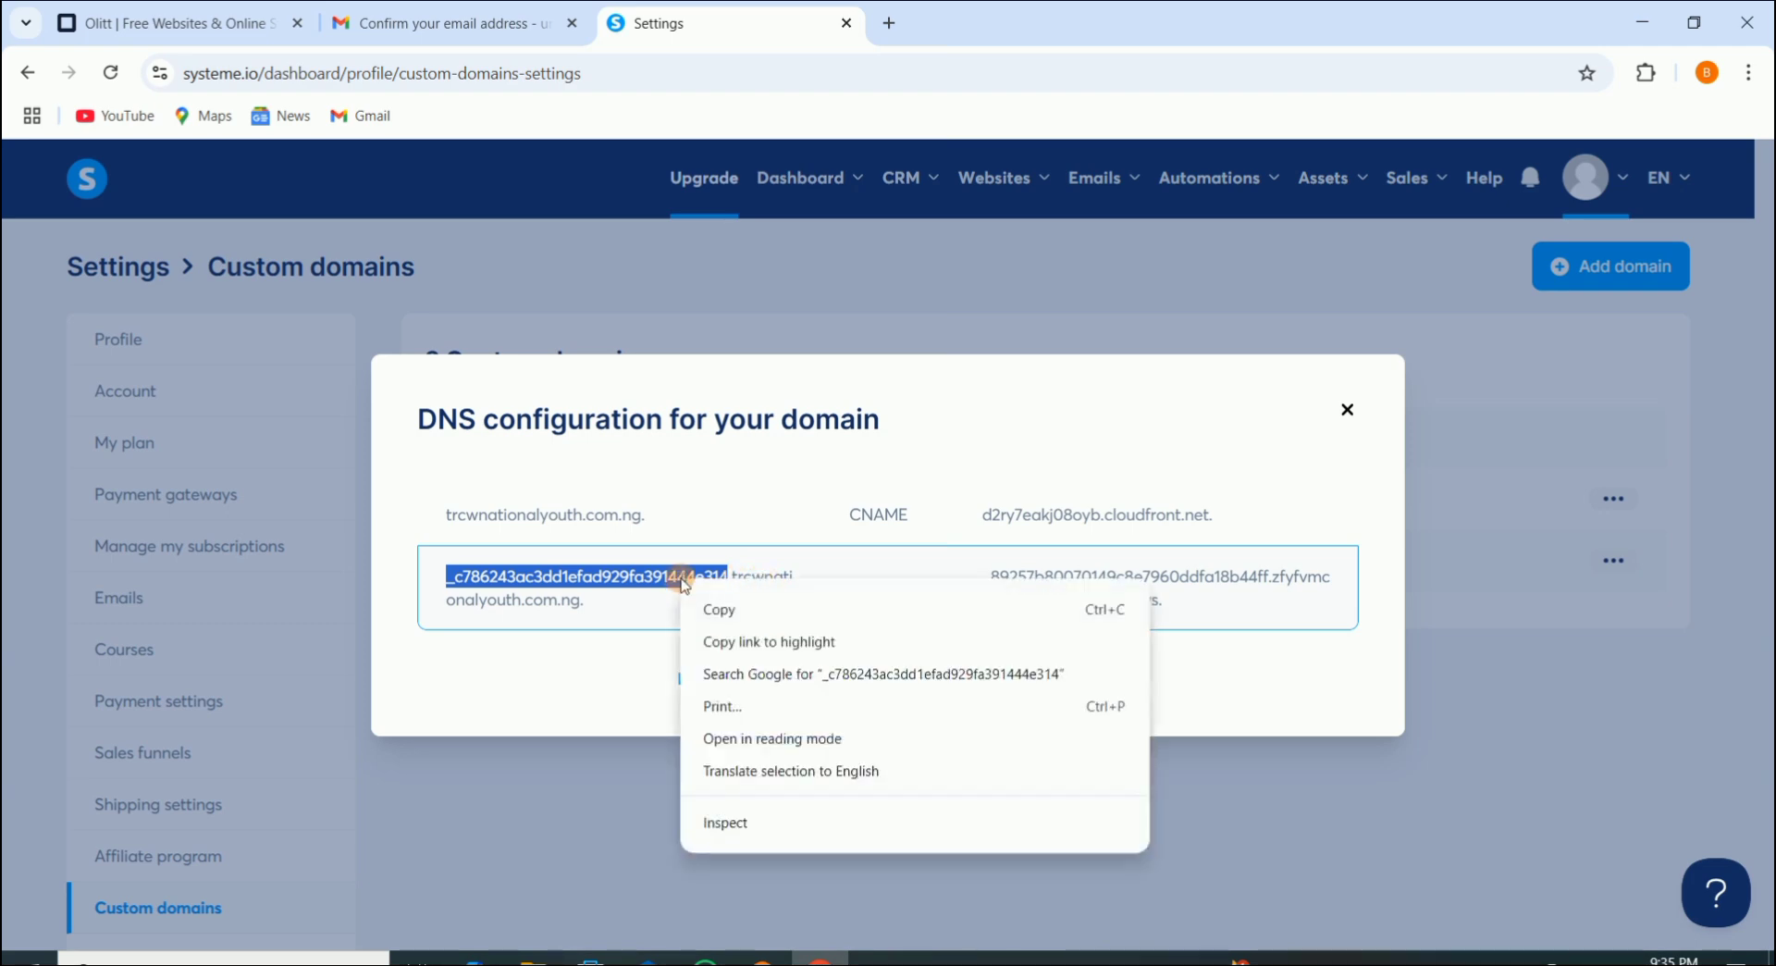
left_click(765, 608)
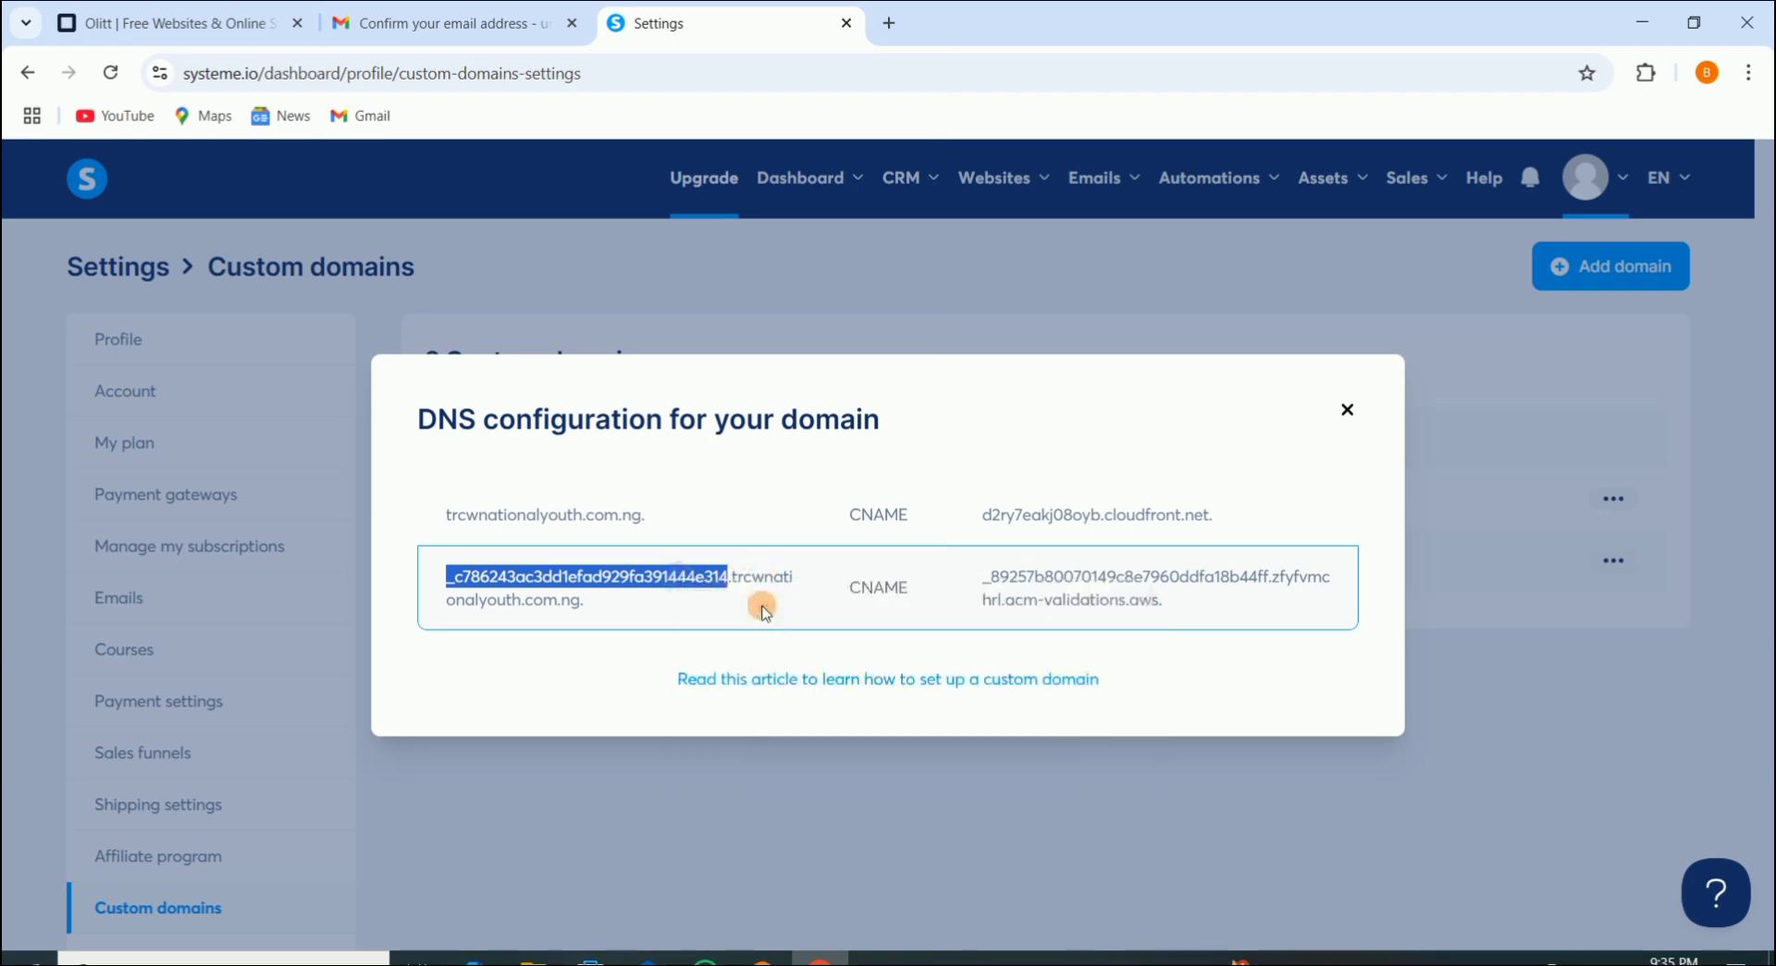
Step: Start a new CNAME record in Olitt and paste the copied name into it
left_click(171, 33)
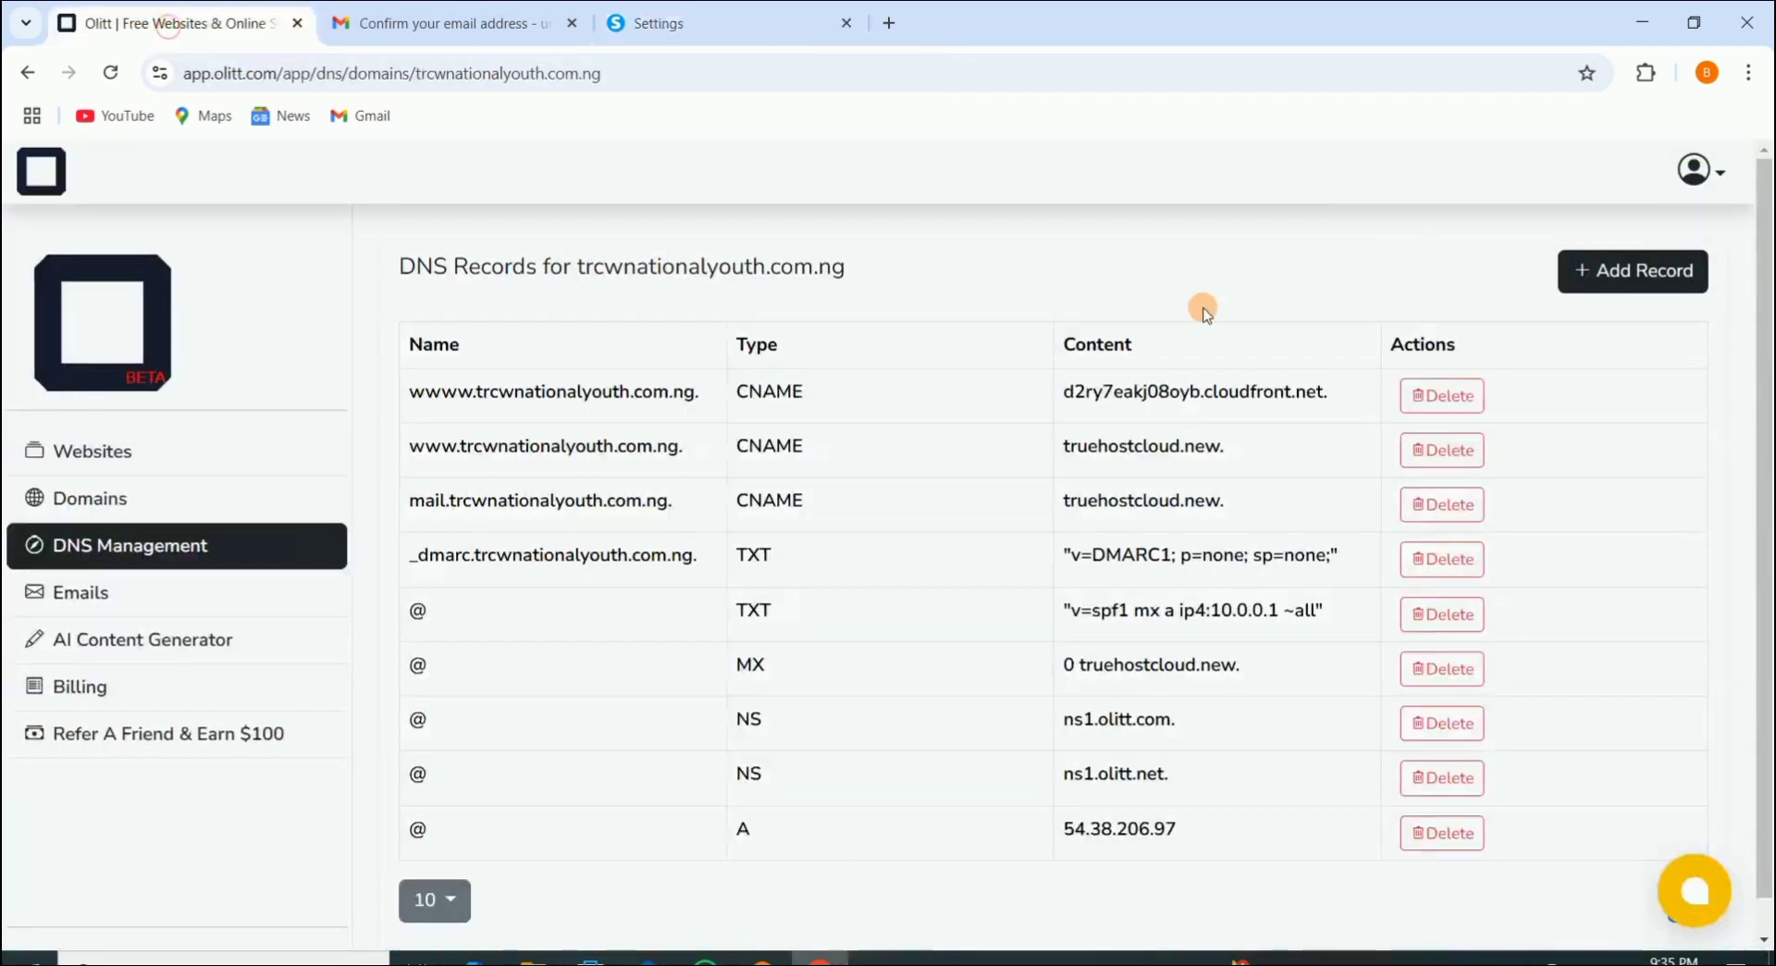
left_click(1636, 272)
left_click(879, 403)
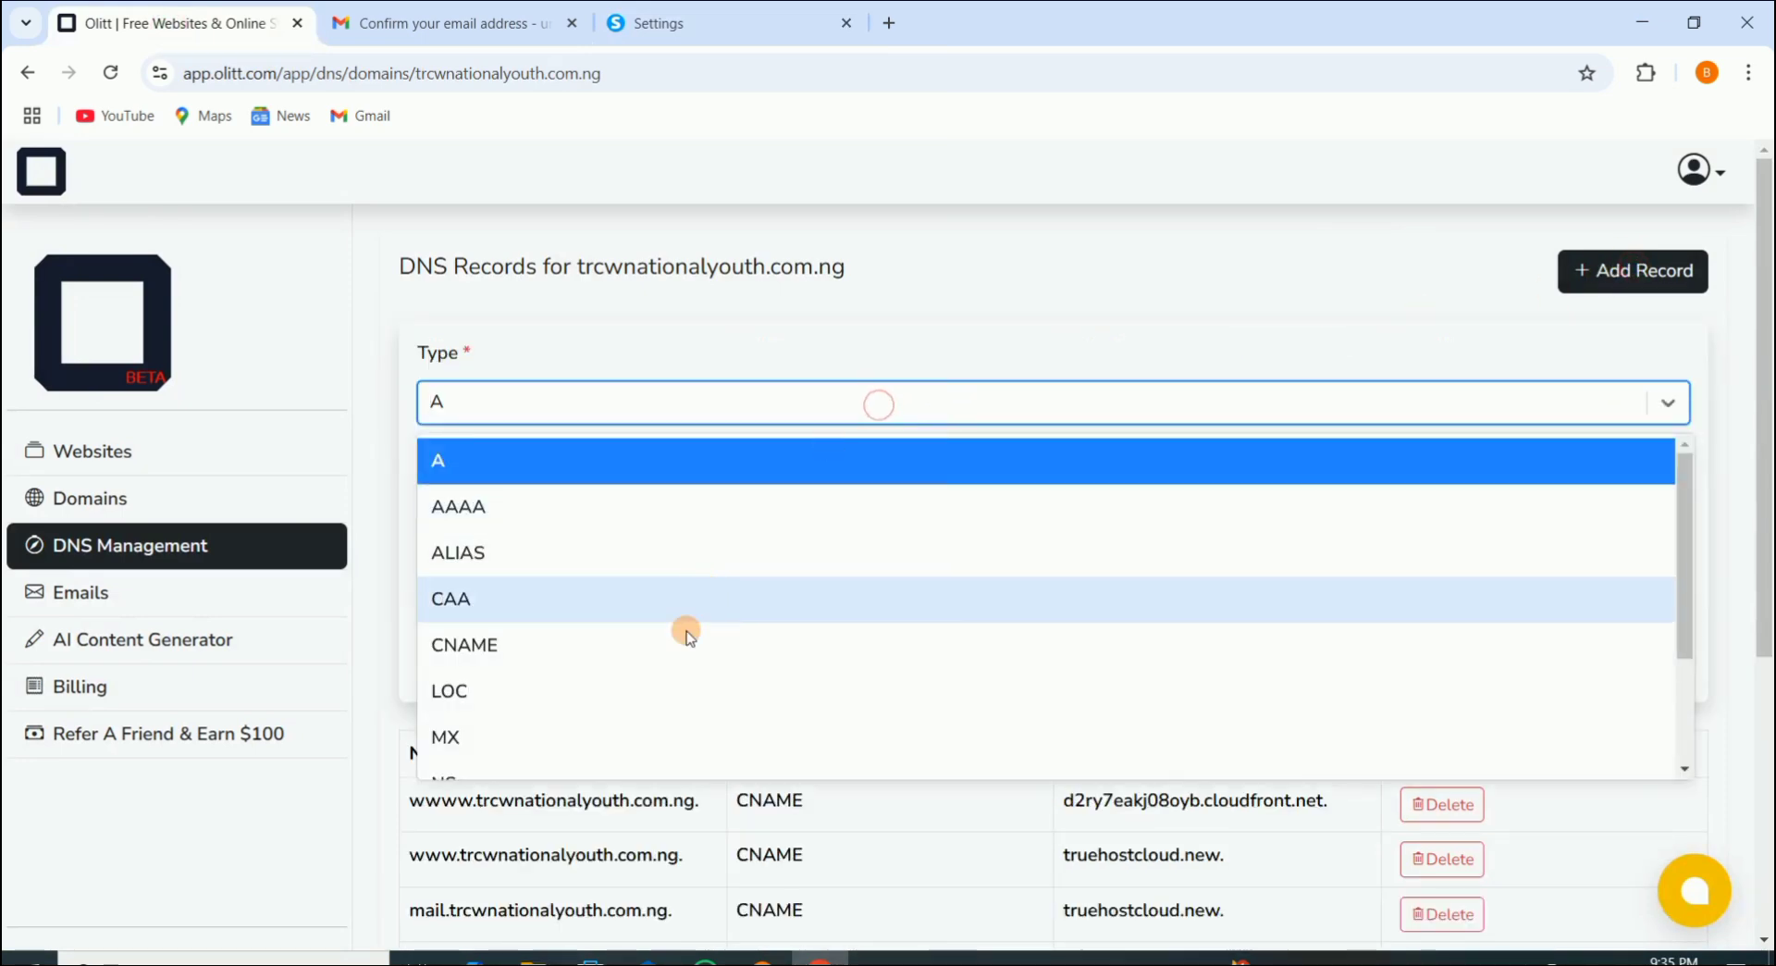
left_click(652, 632)
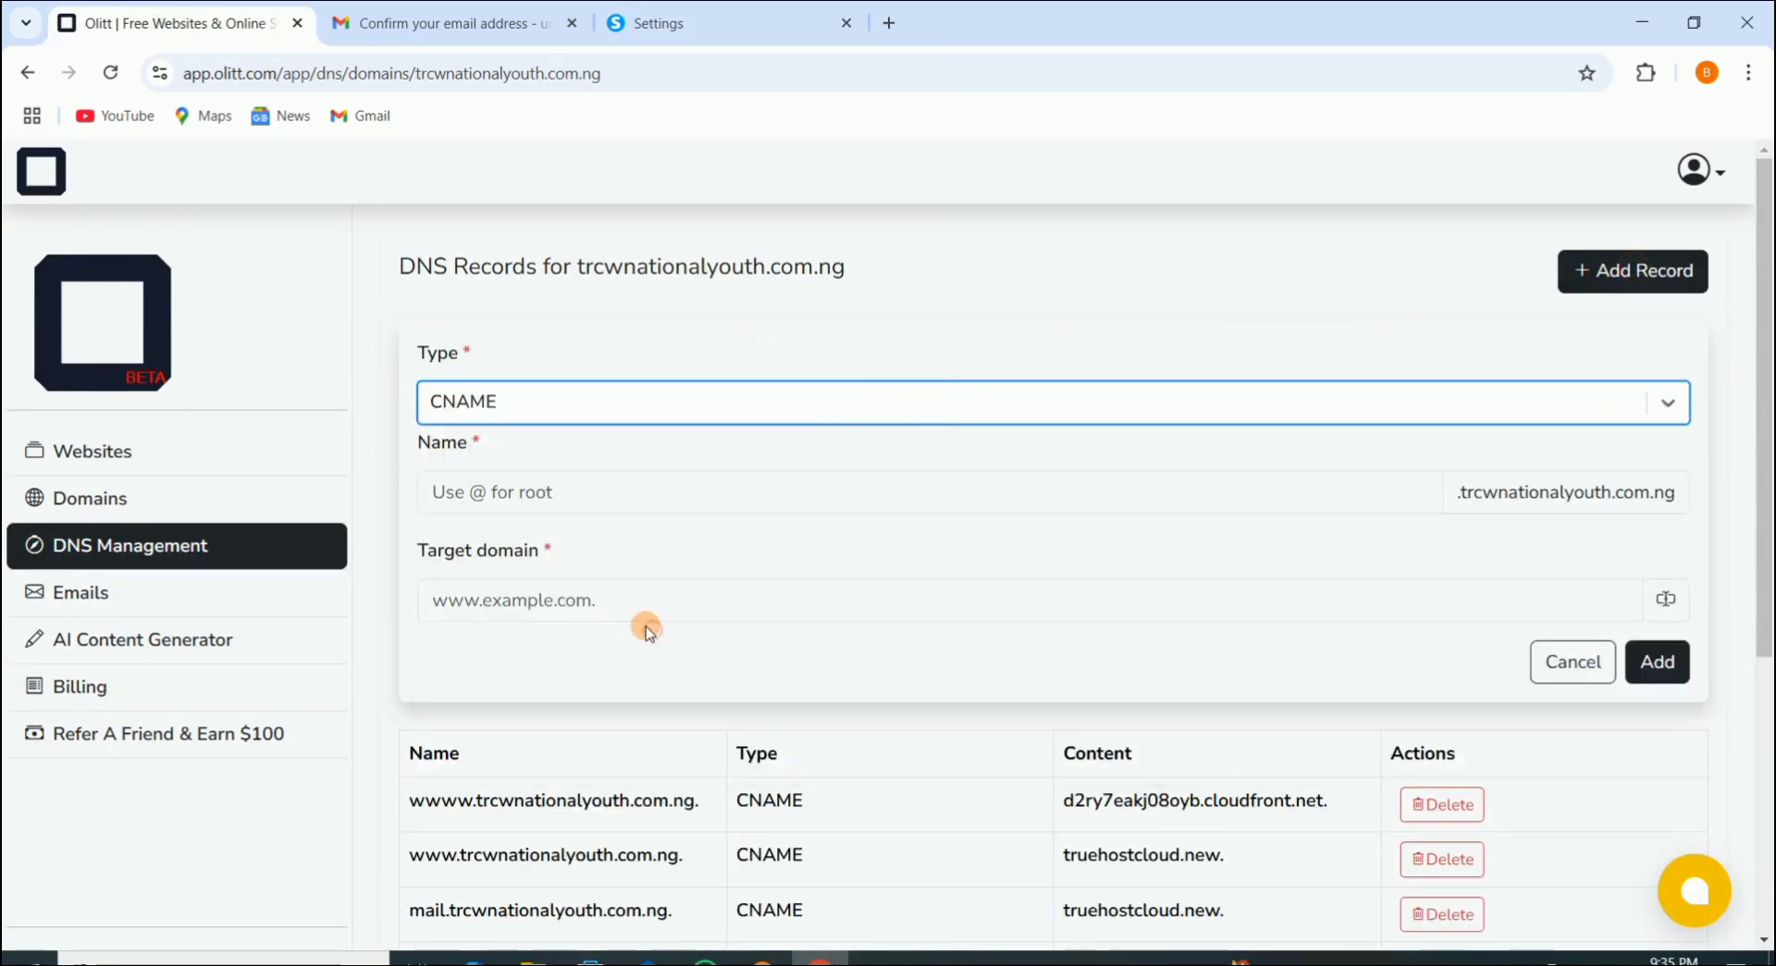
left_click(548, 498)
right_click(546, 495)
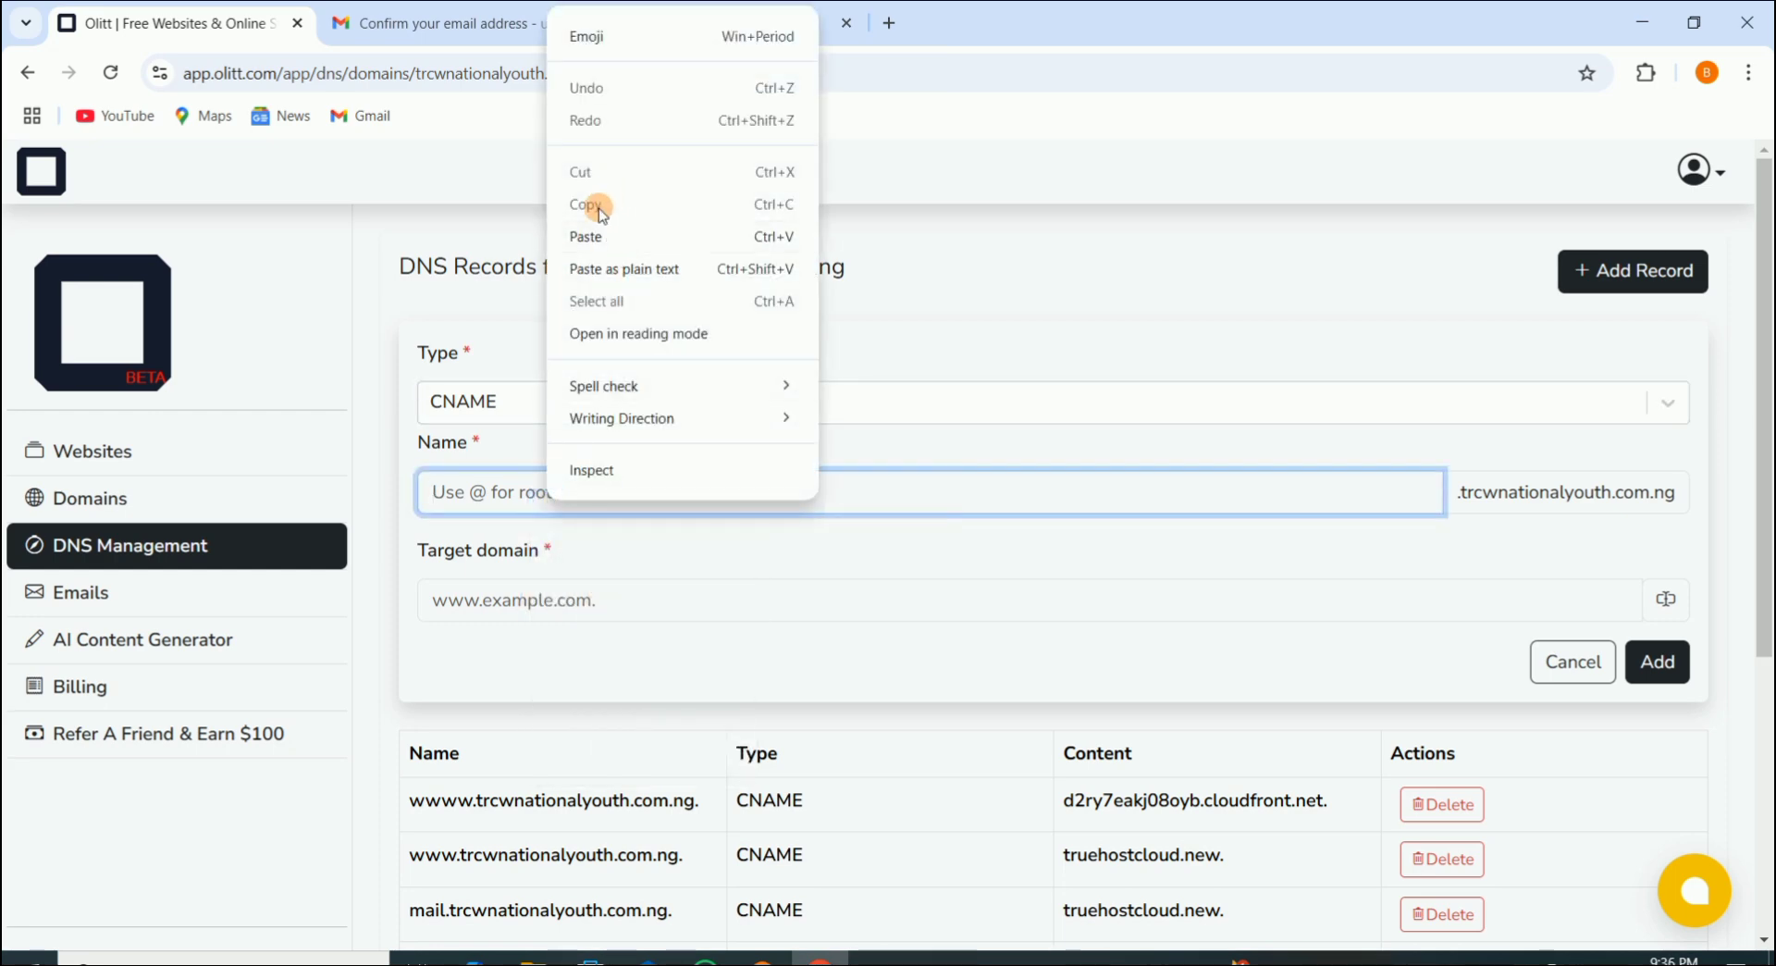
left_click(592, 236)
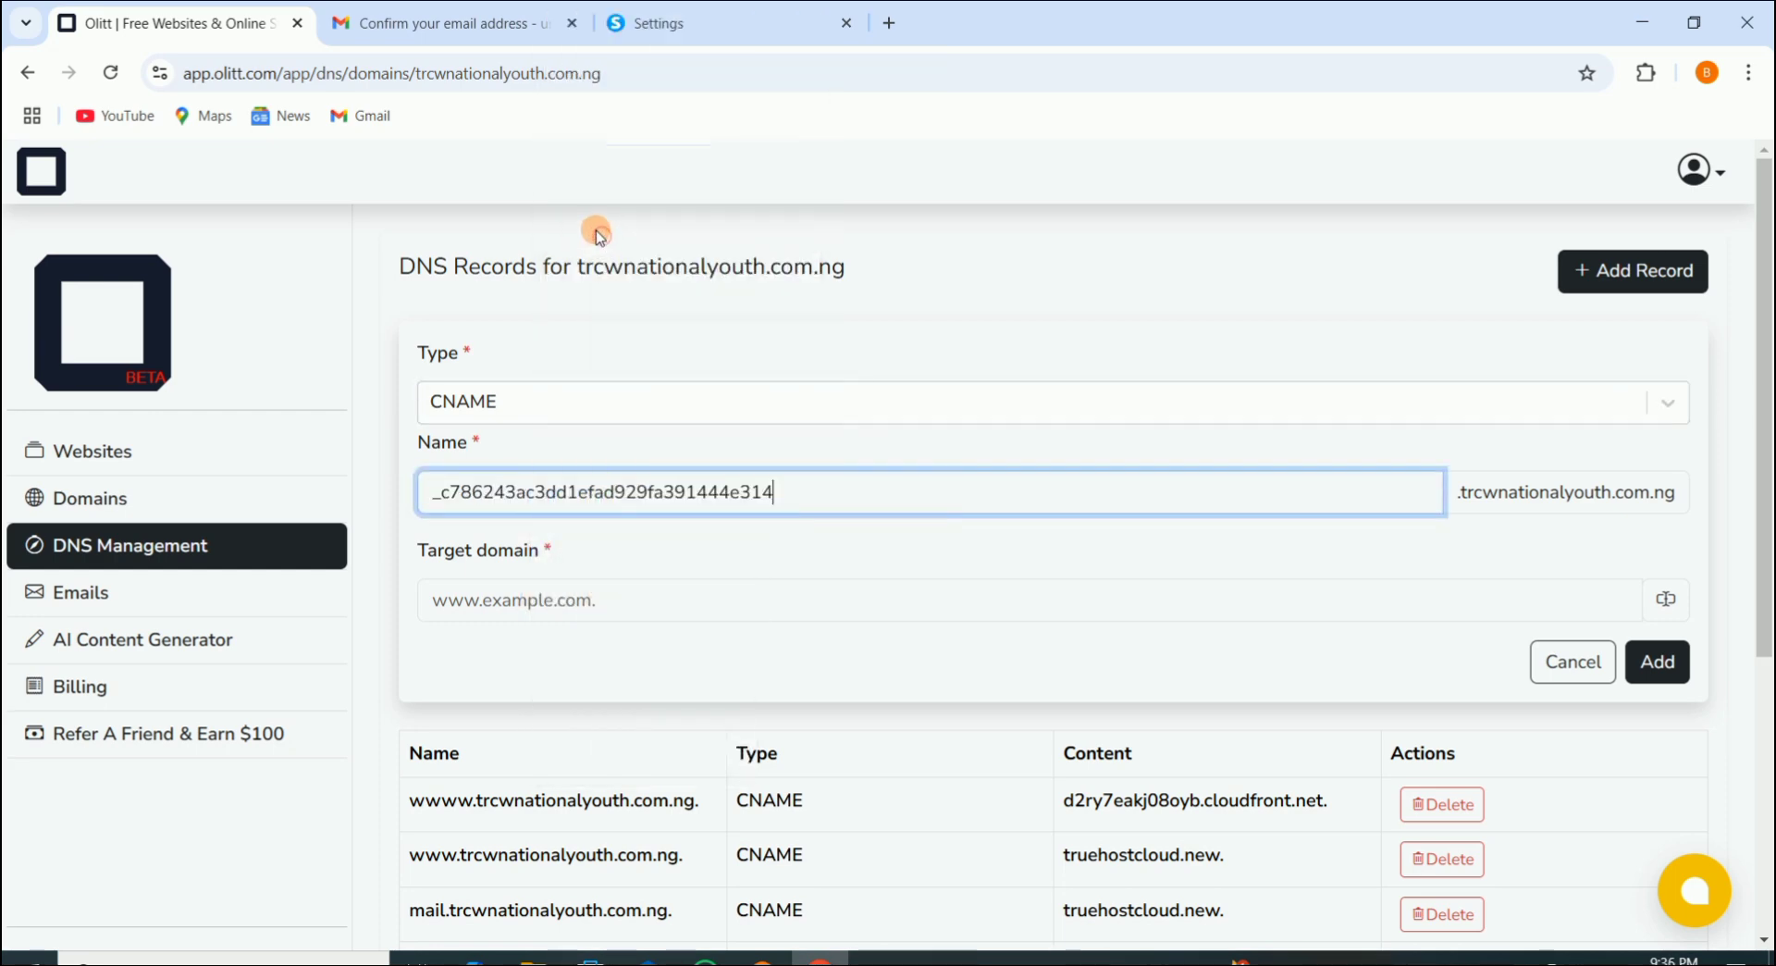
Step: Copy the acm-validations.aws target from Systeme.io, paste it as the target domain, and save the record
left_click(700, 25)
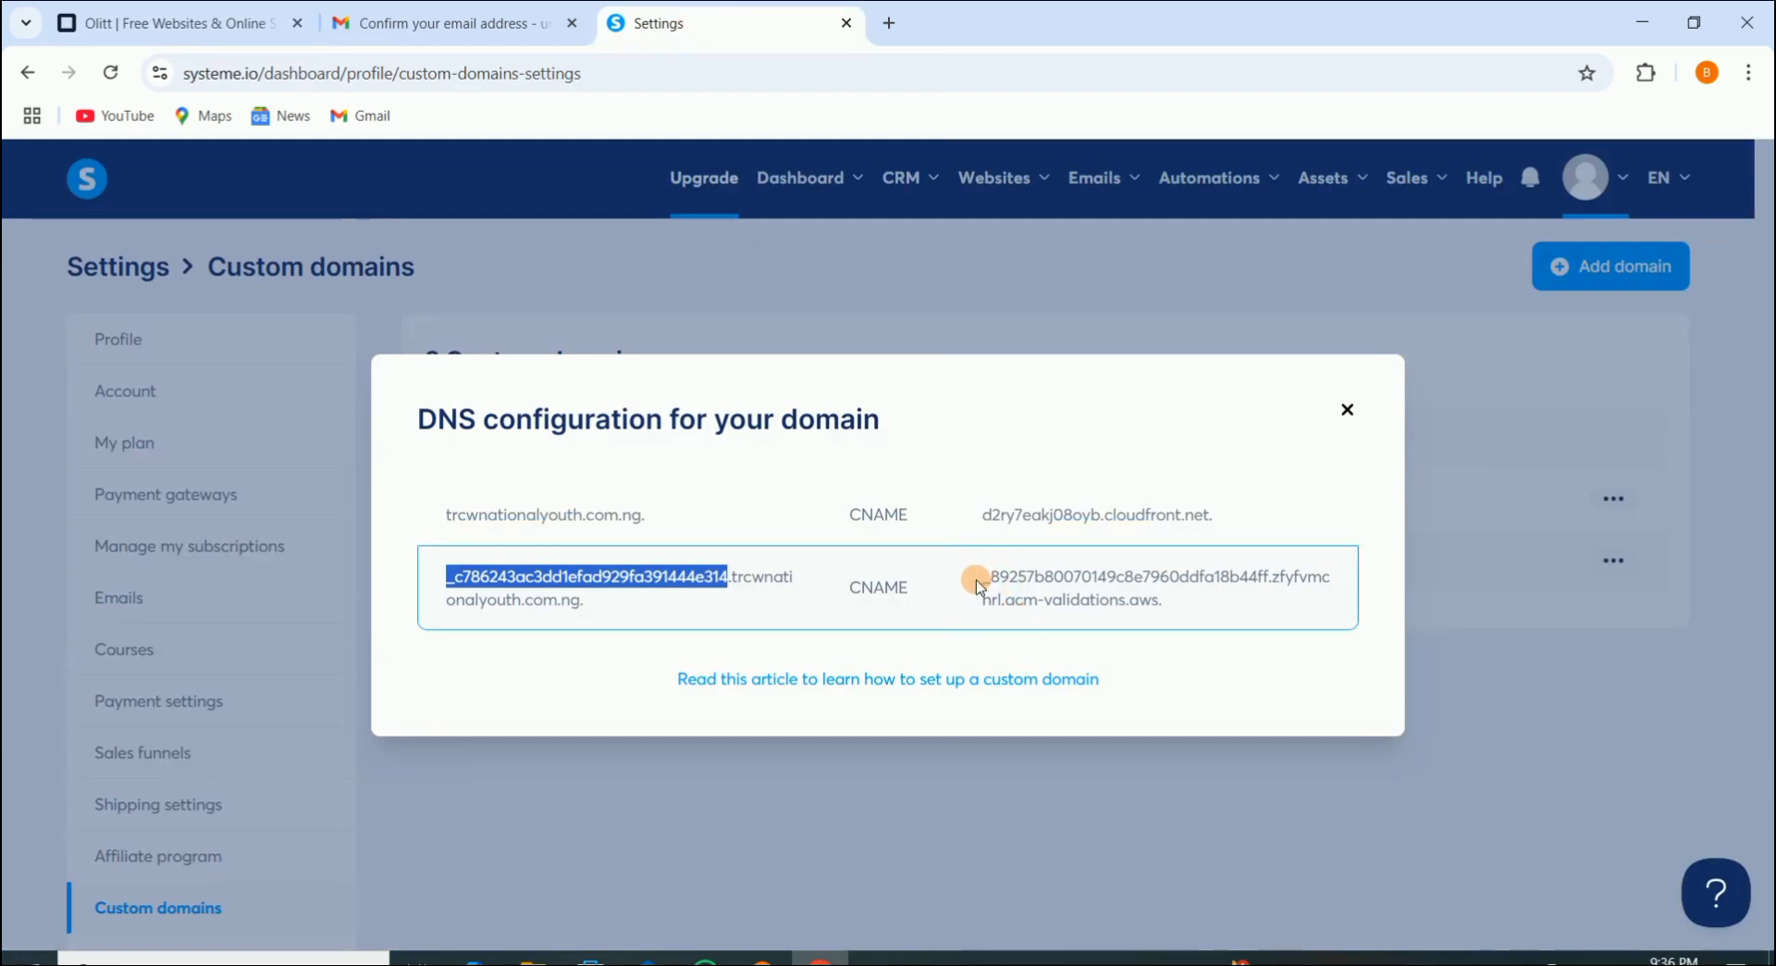
left_click_drag(984, 580, 1188, 629)
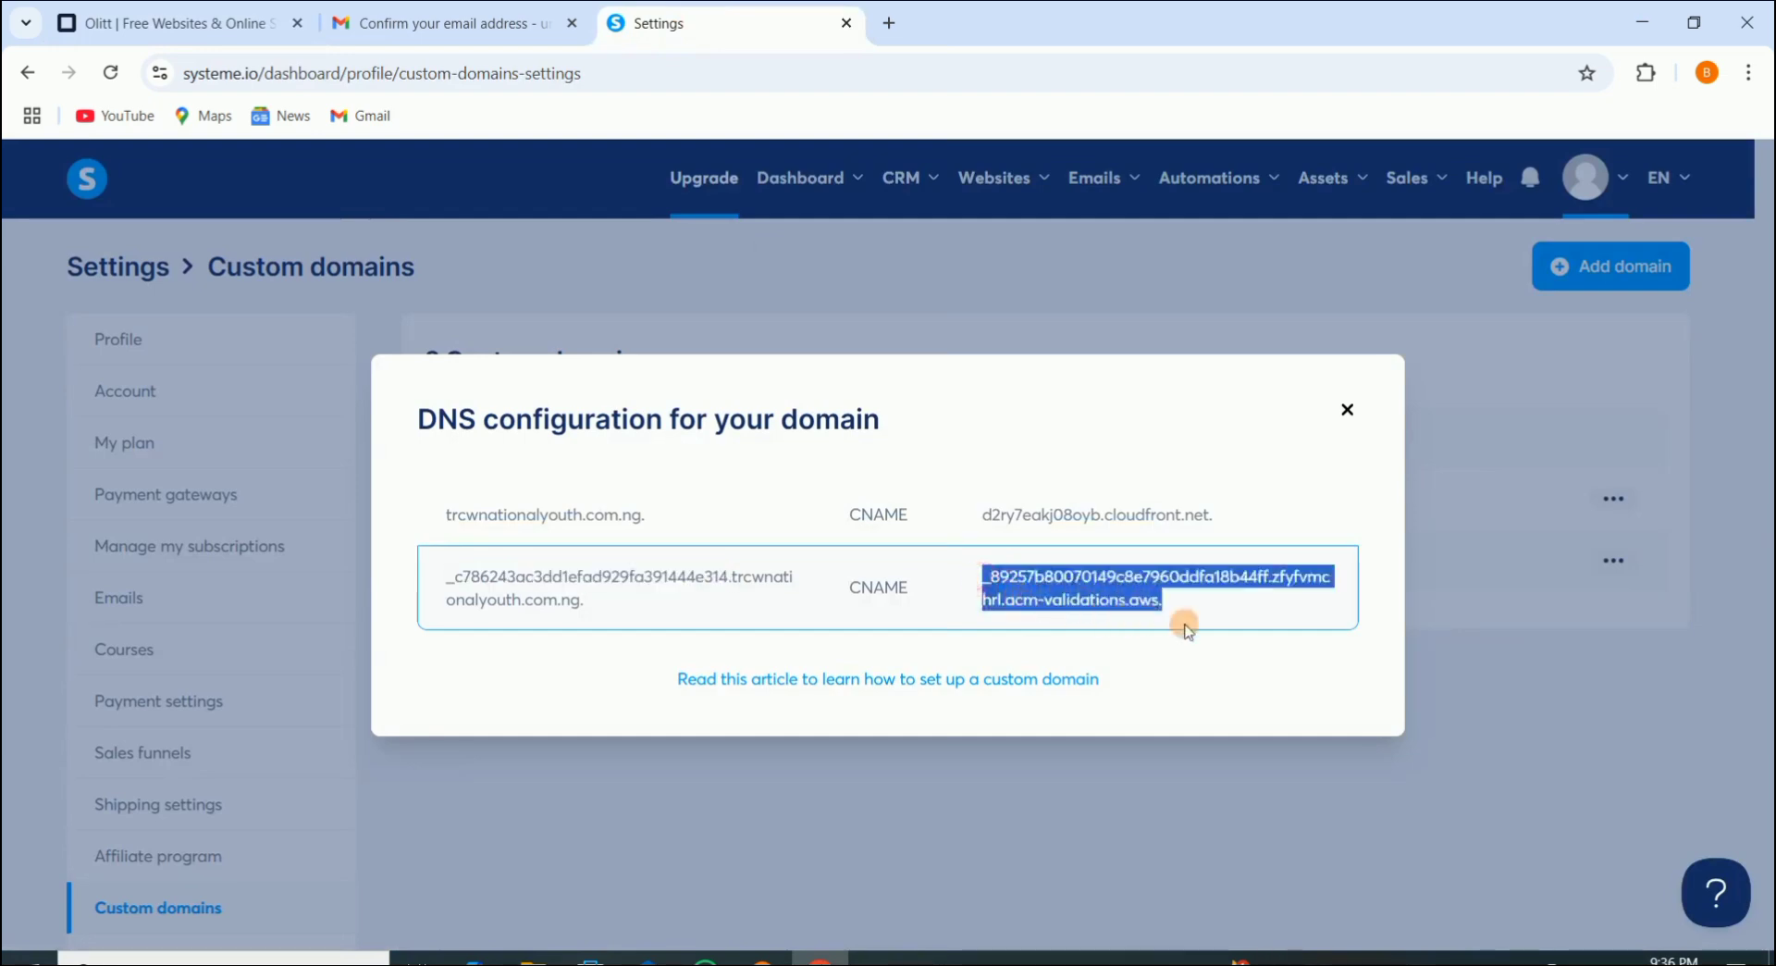
right_click(1122, 579)
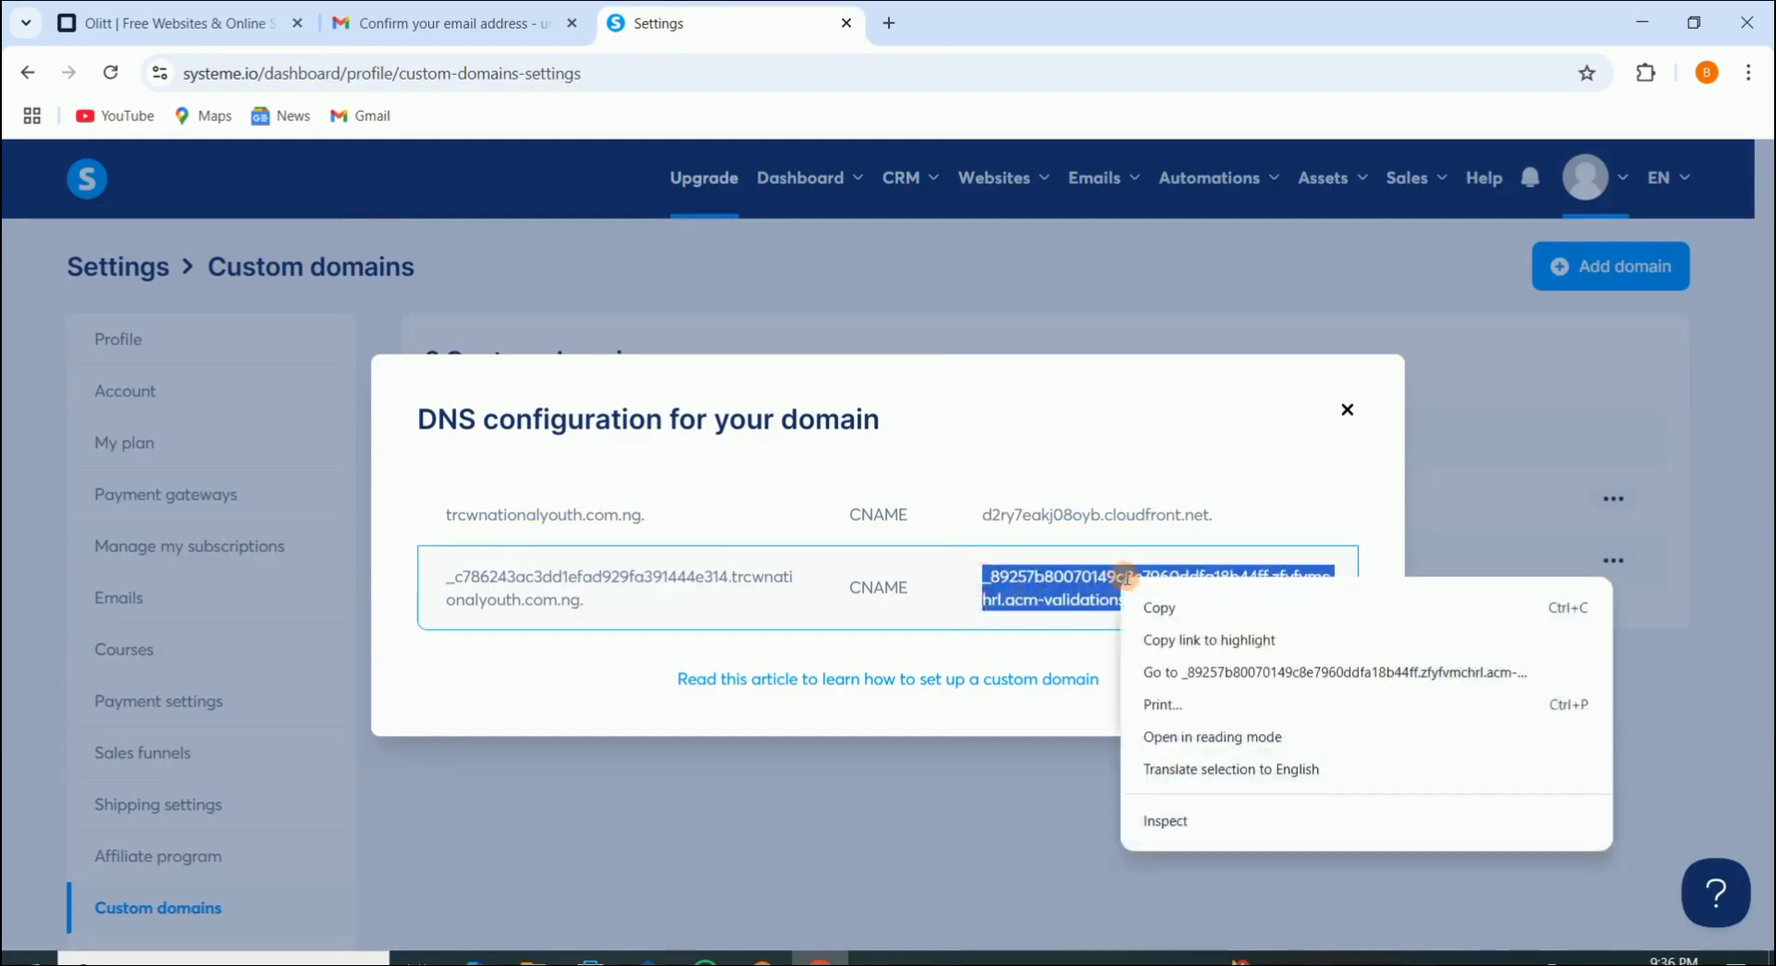
left_click(1197, 606)
left_click(237, 25)
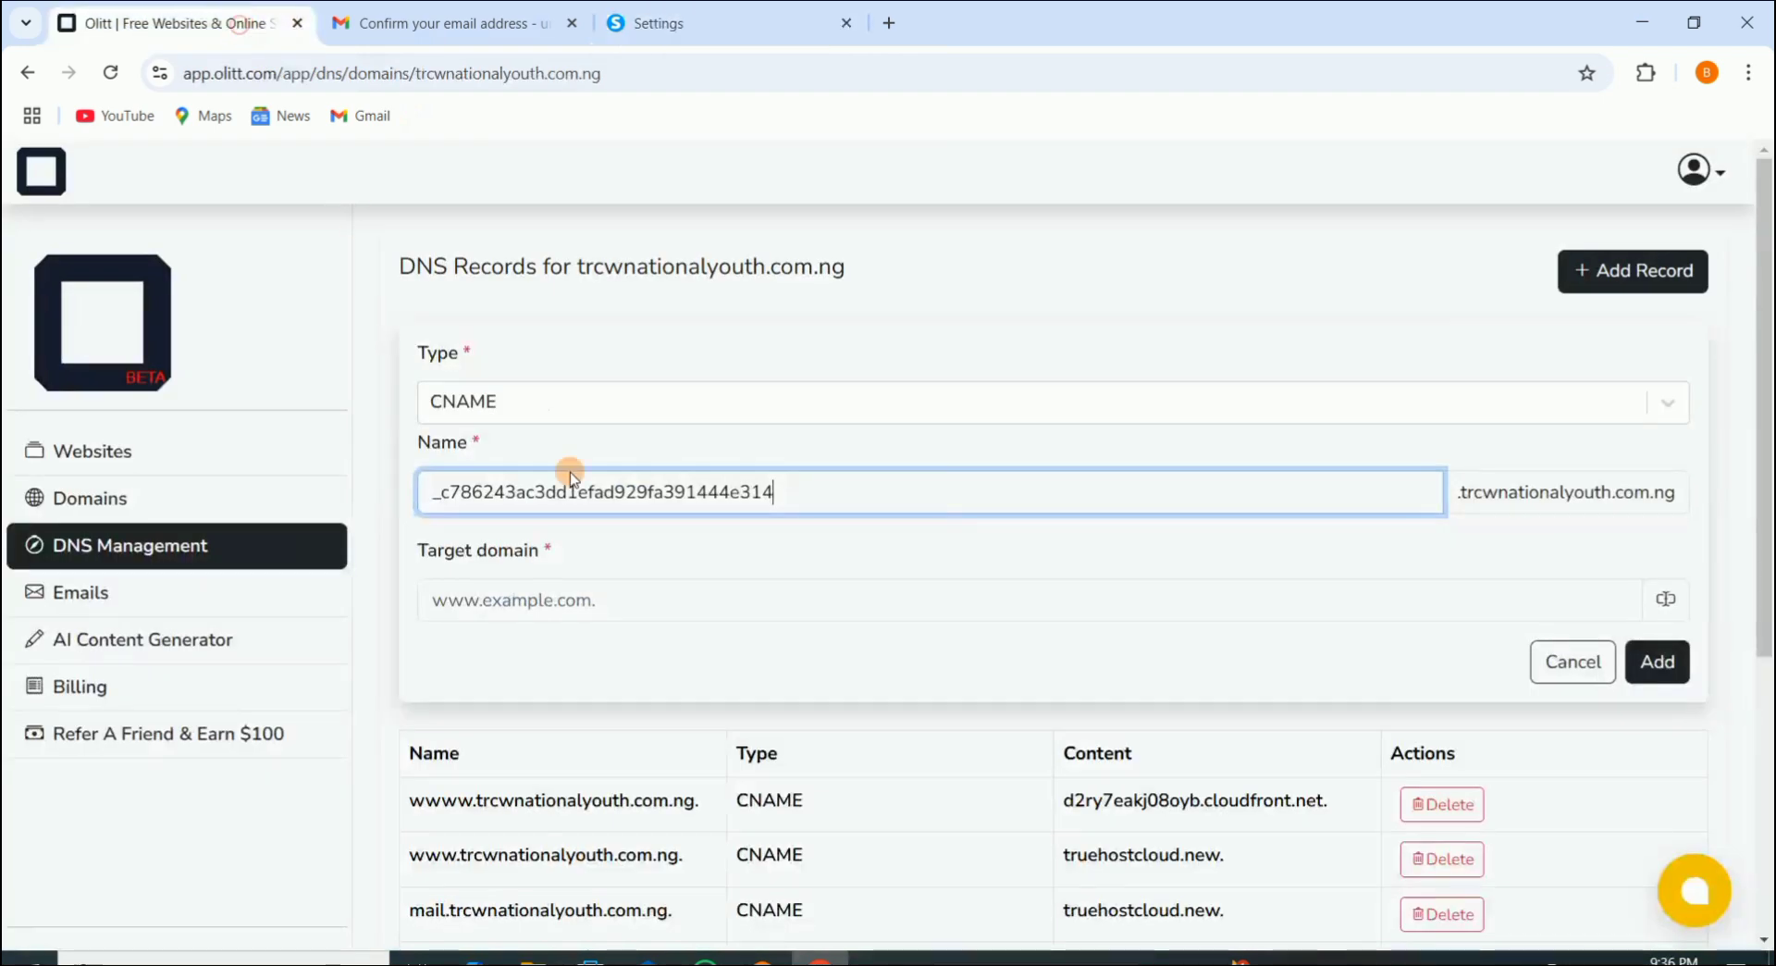
left_click(578, 603)
right_click(578, 603)
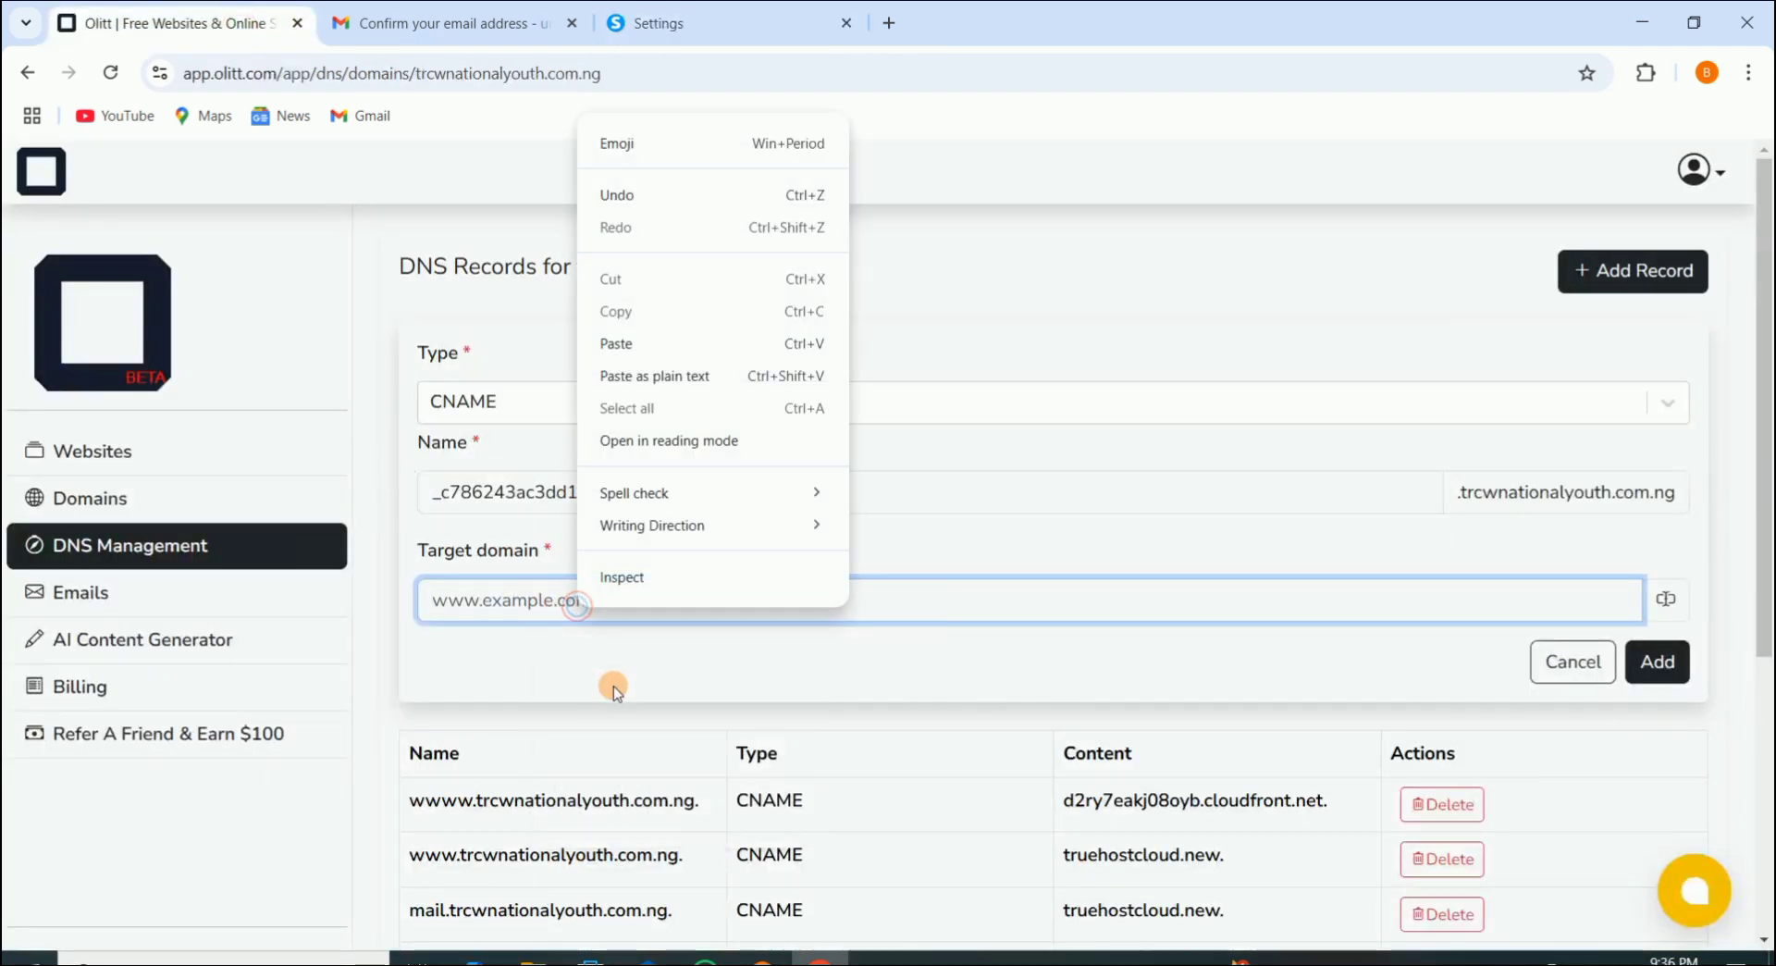
left_click(662, 344)
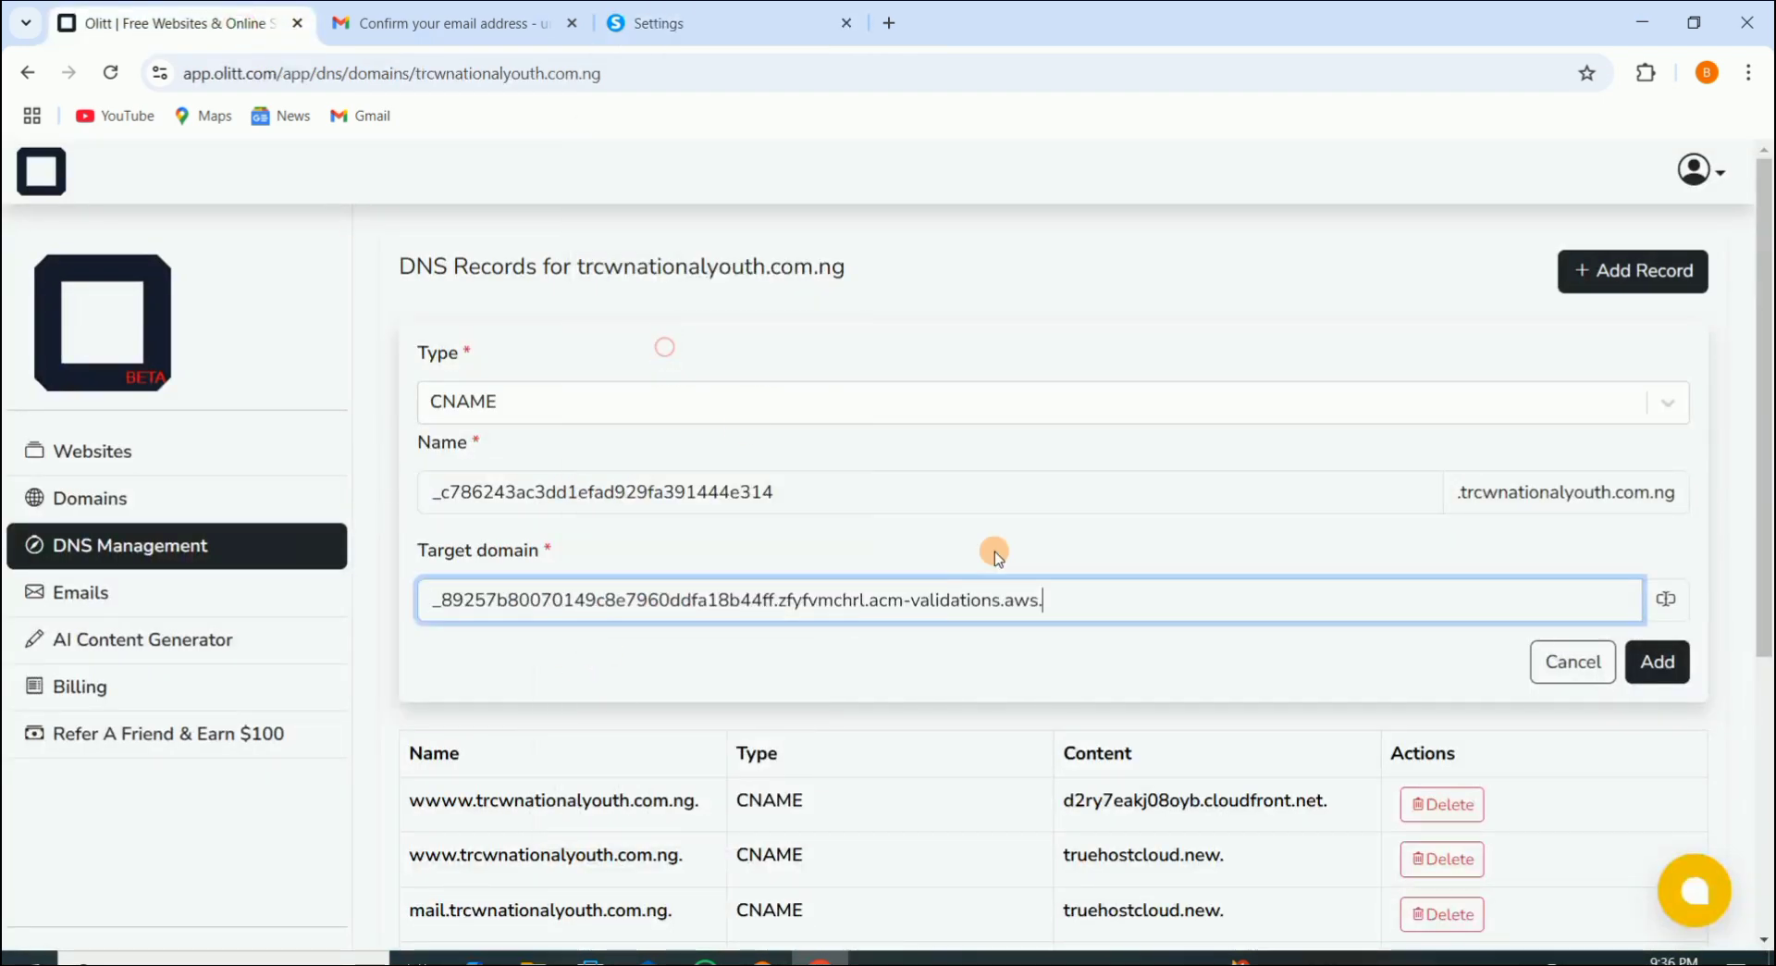
left_click(1655, 663)
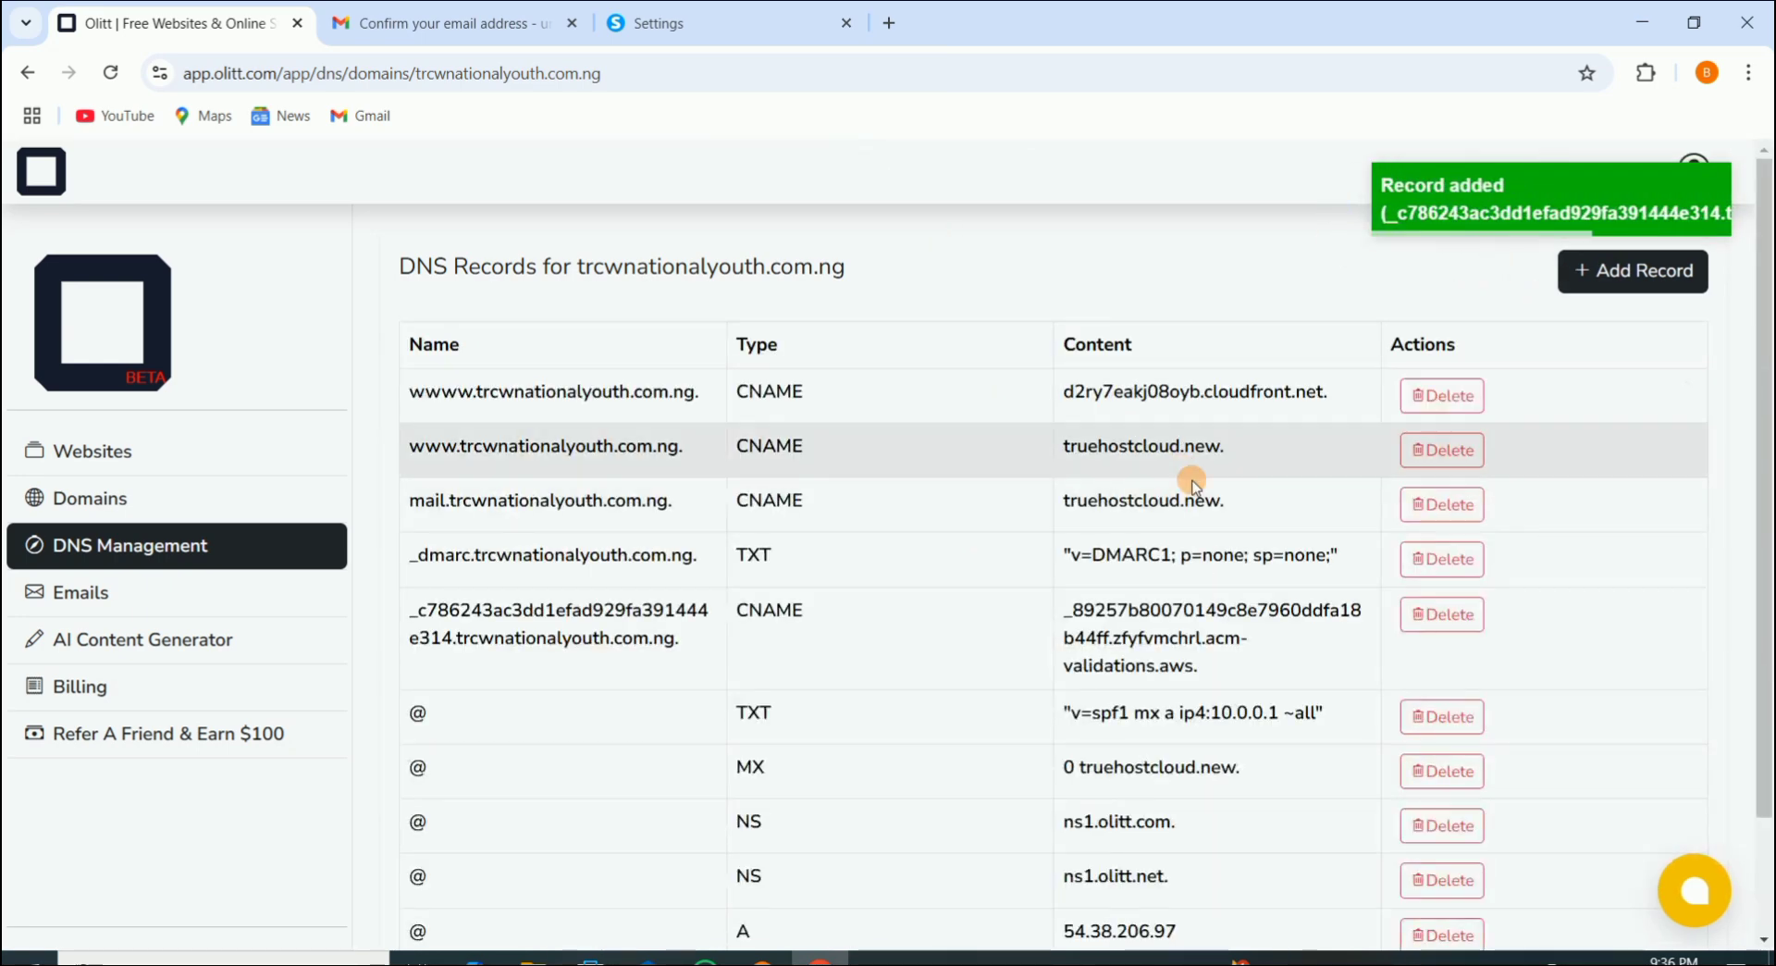
Step: Switch back to the Systeme.io tab showing trcwnationalyouth.com.ng's DNS configuration with both CNAME records
left_click(661, 32)
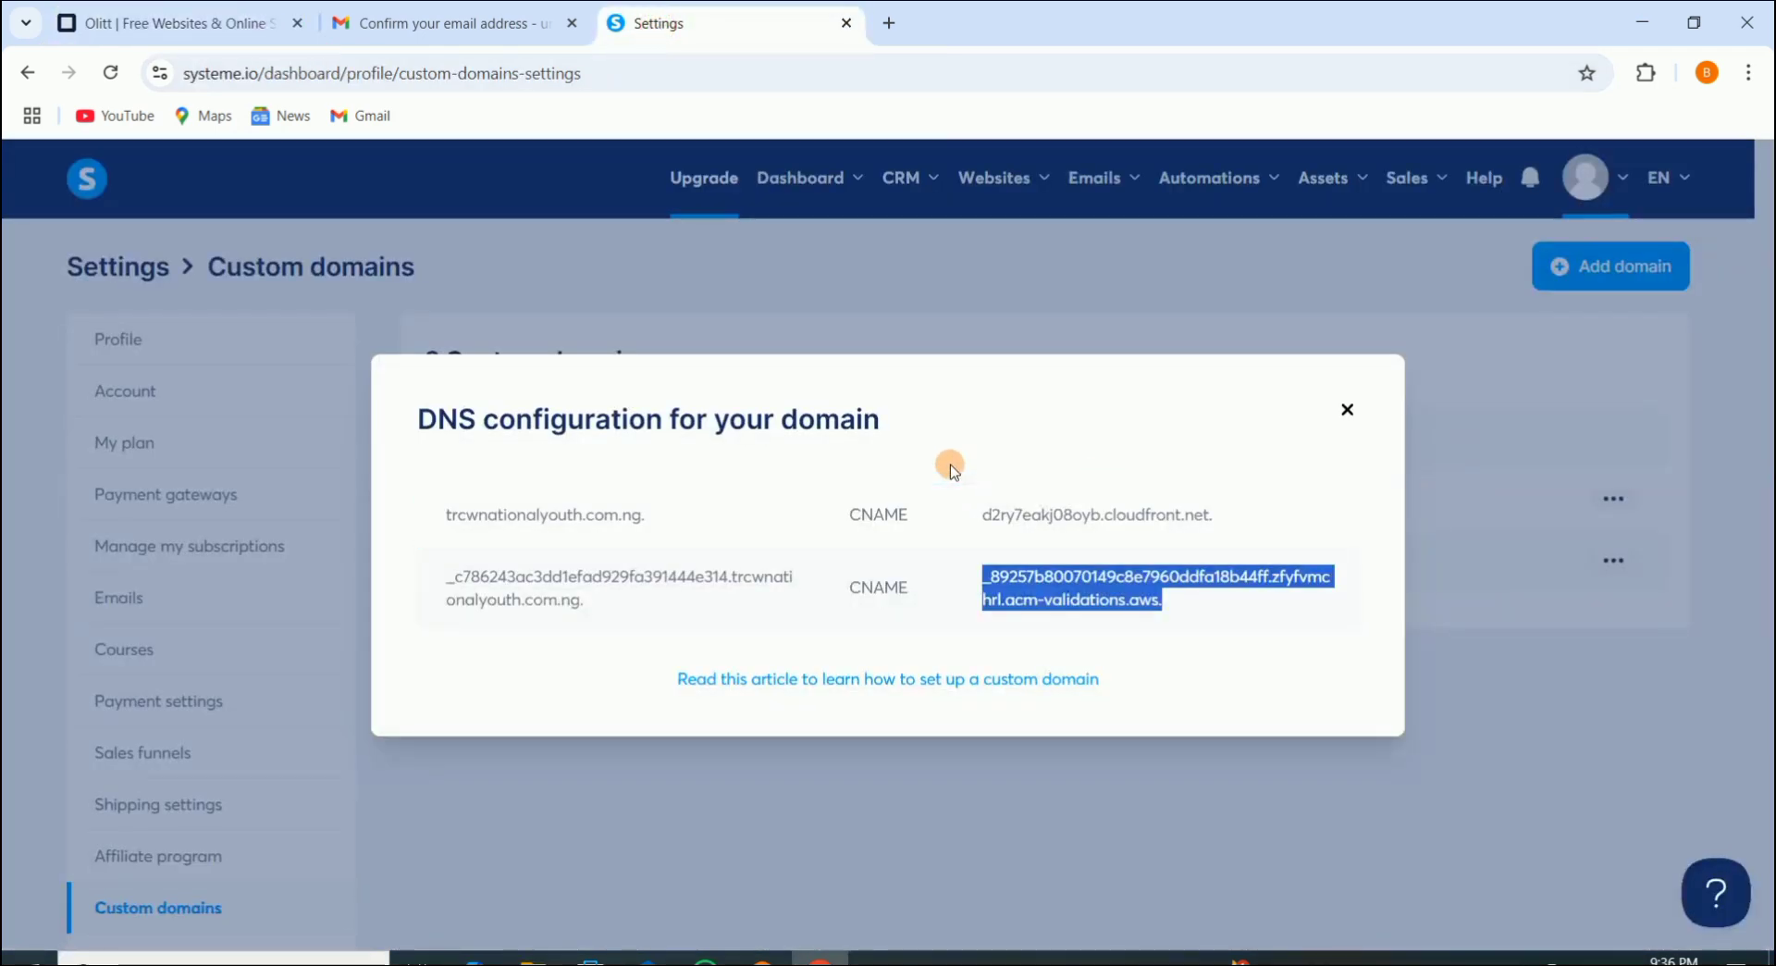
Step: Close the DNS dialog and check that trcwnationalyouth.com.ng shows Pending validation
left_click(1348, 411)
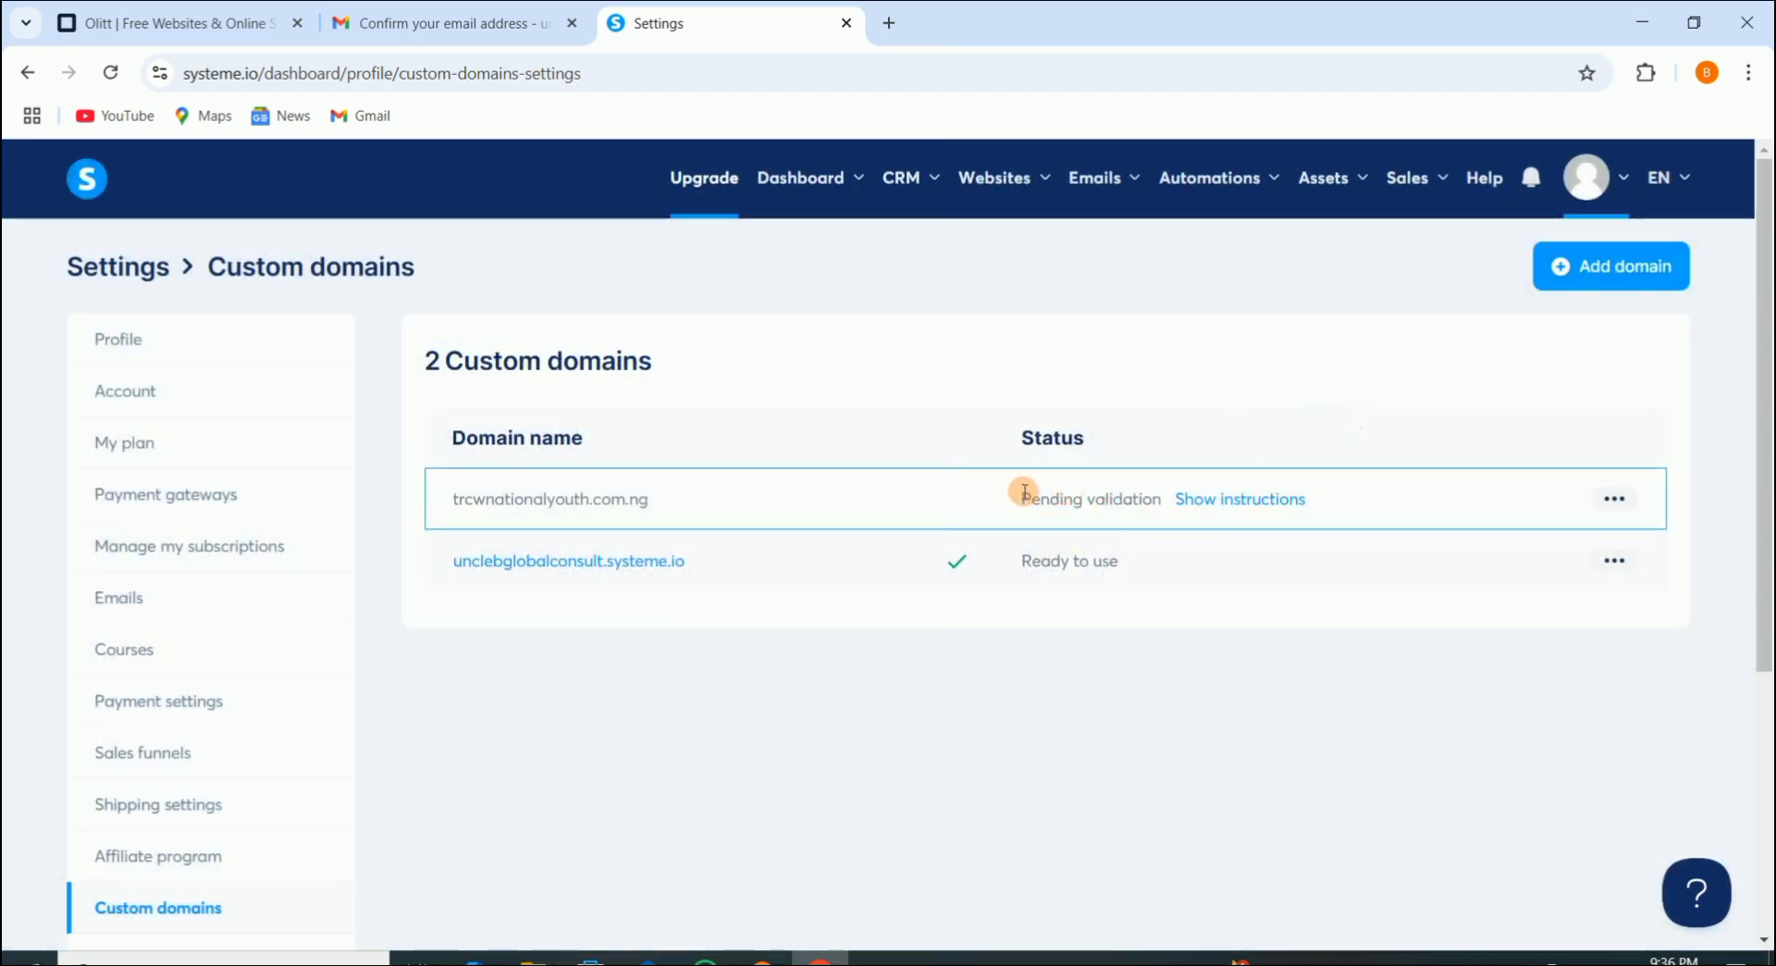
left_click_drag(1024, 491, 1150, 499)
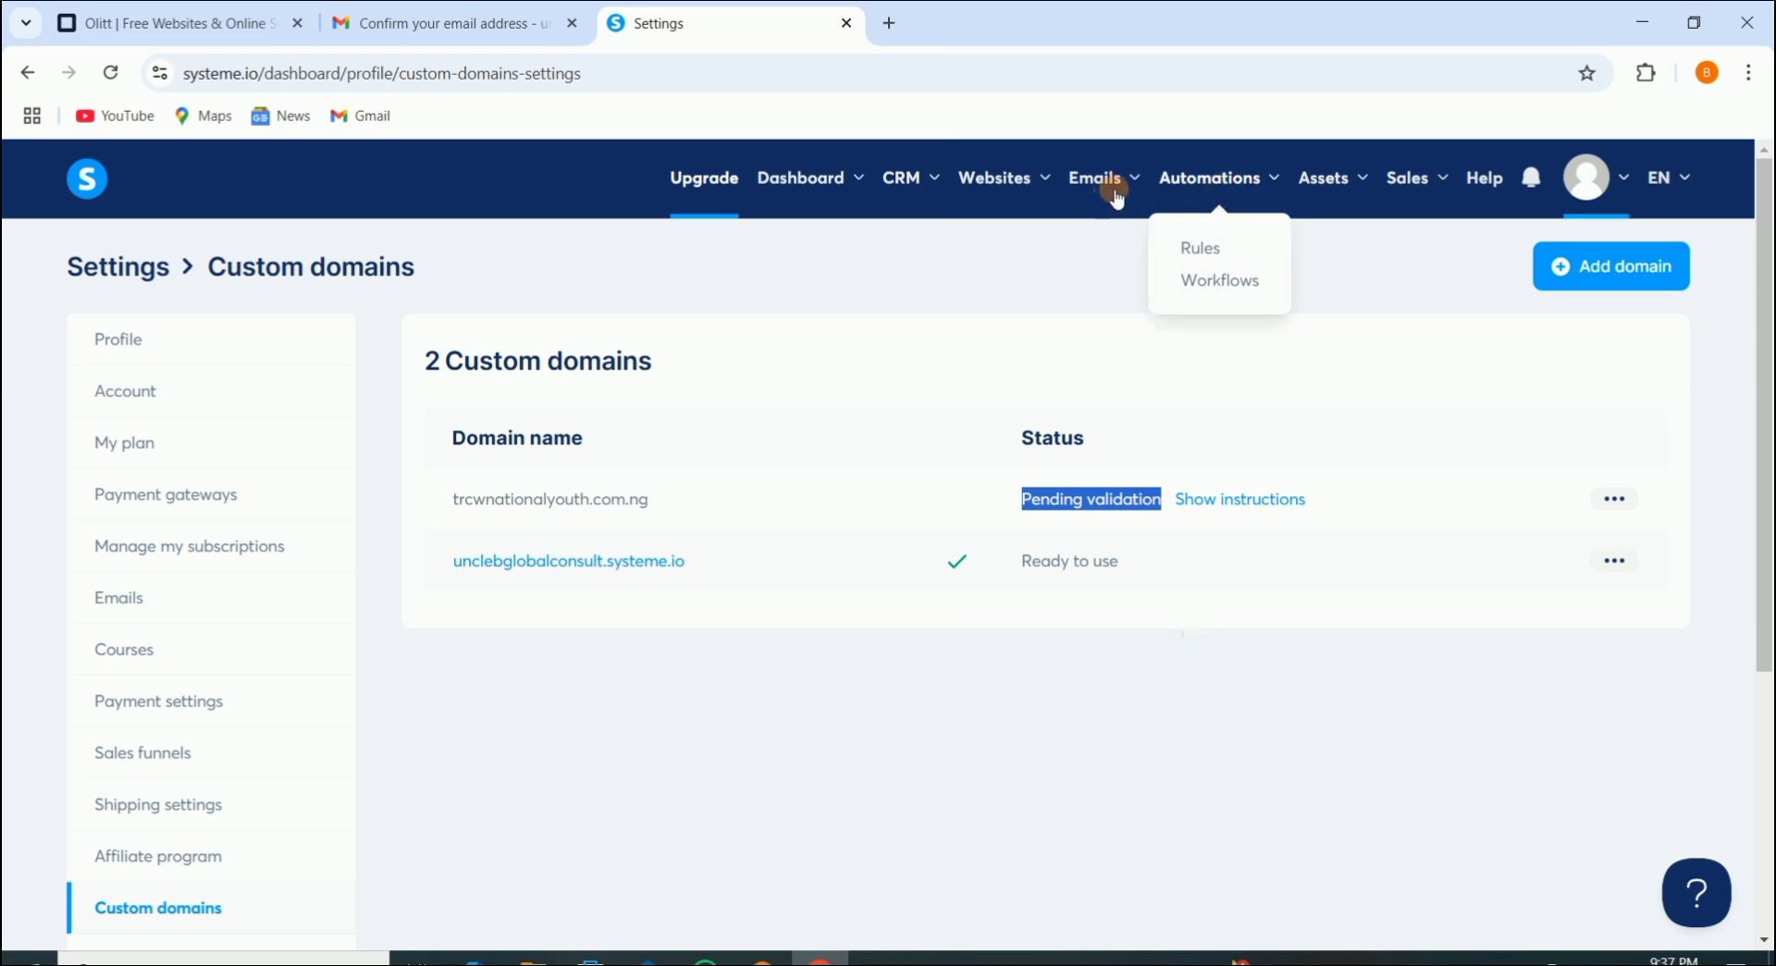
mouse_move(1004, 180)
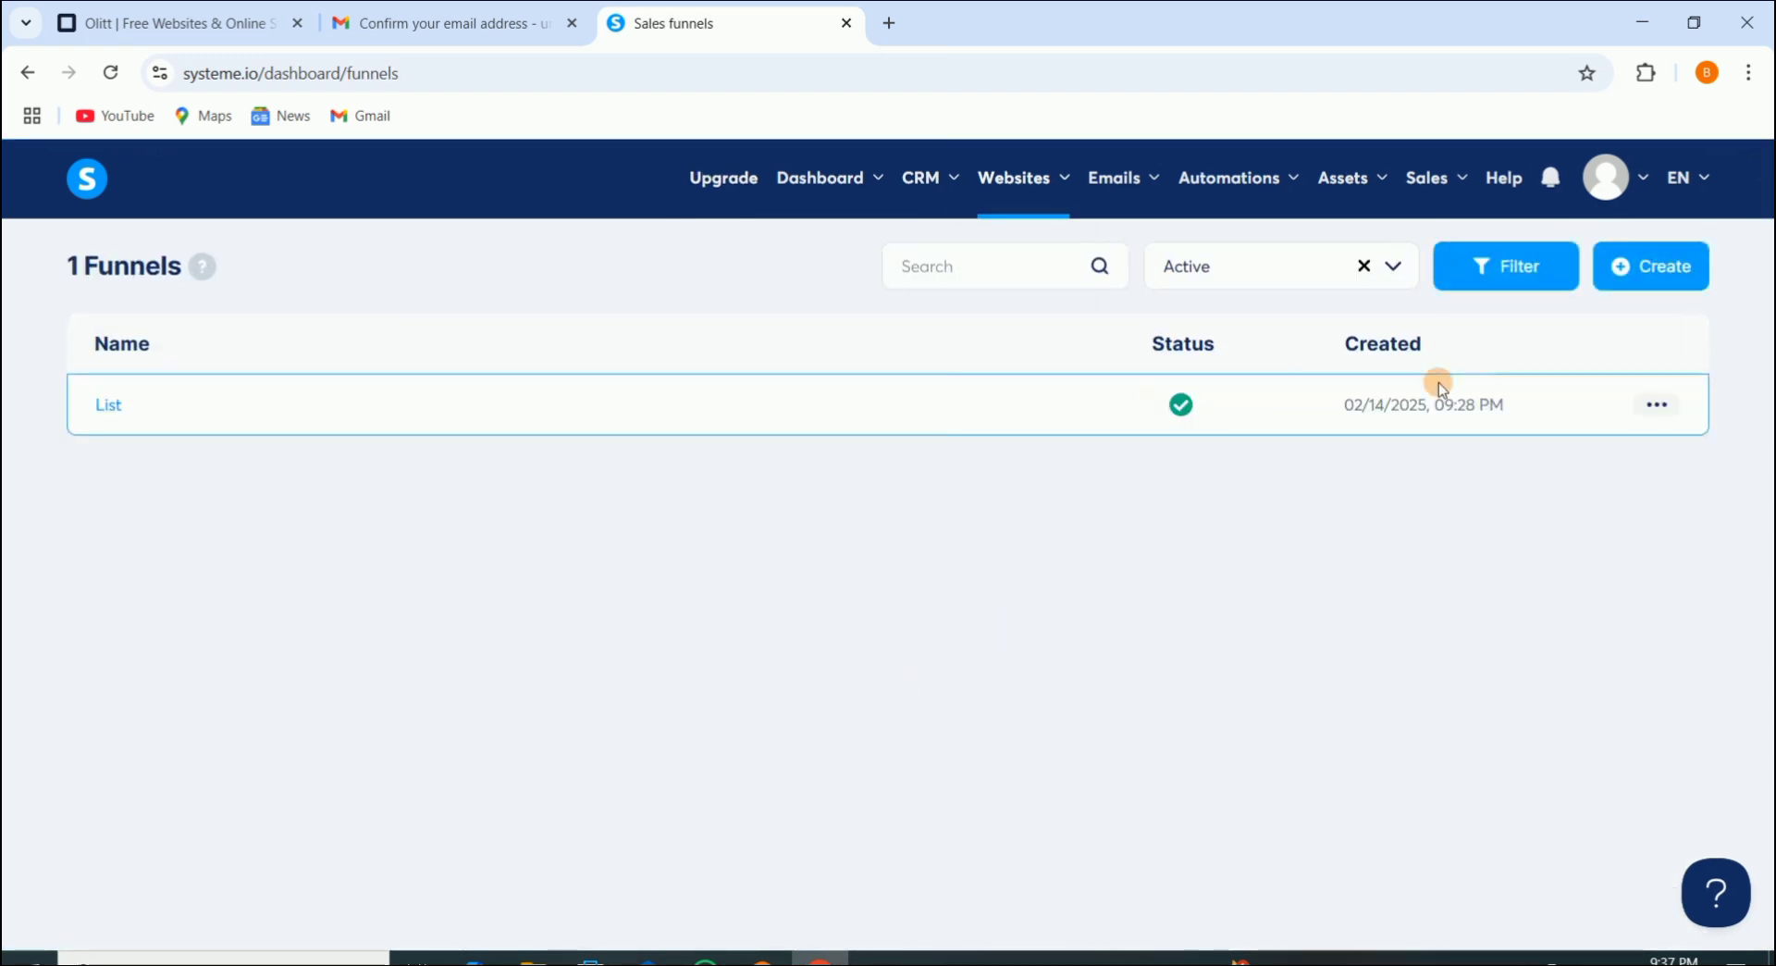
left_click(1649, 404)
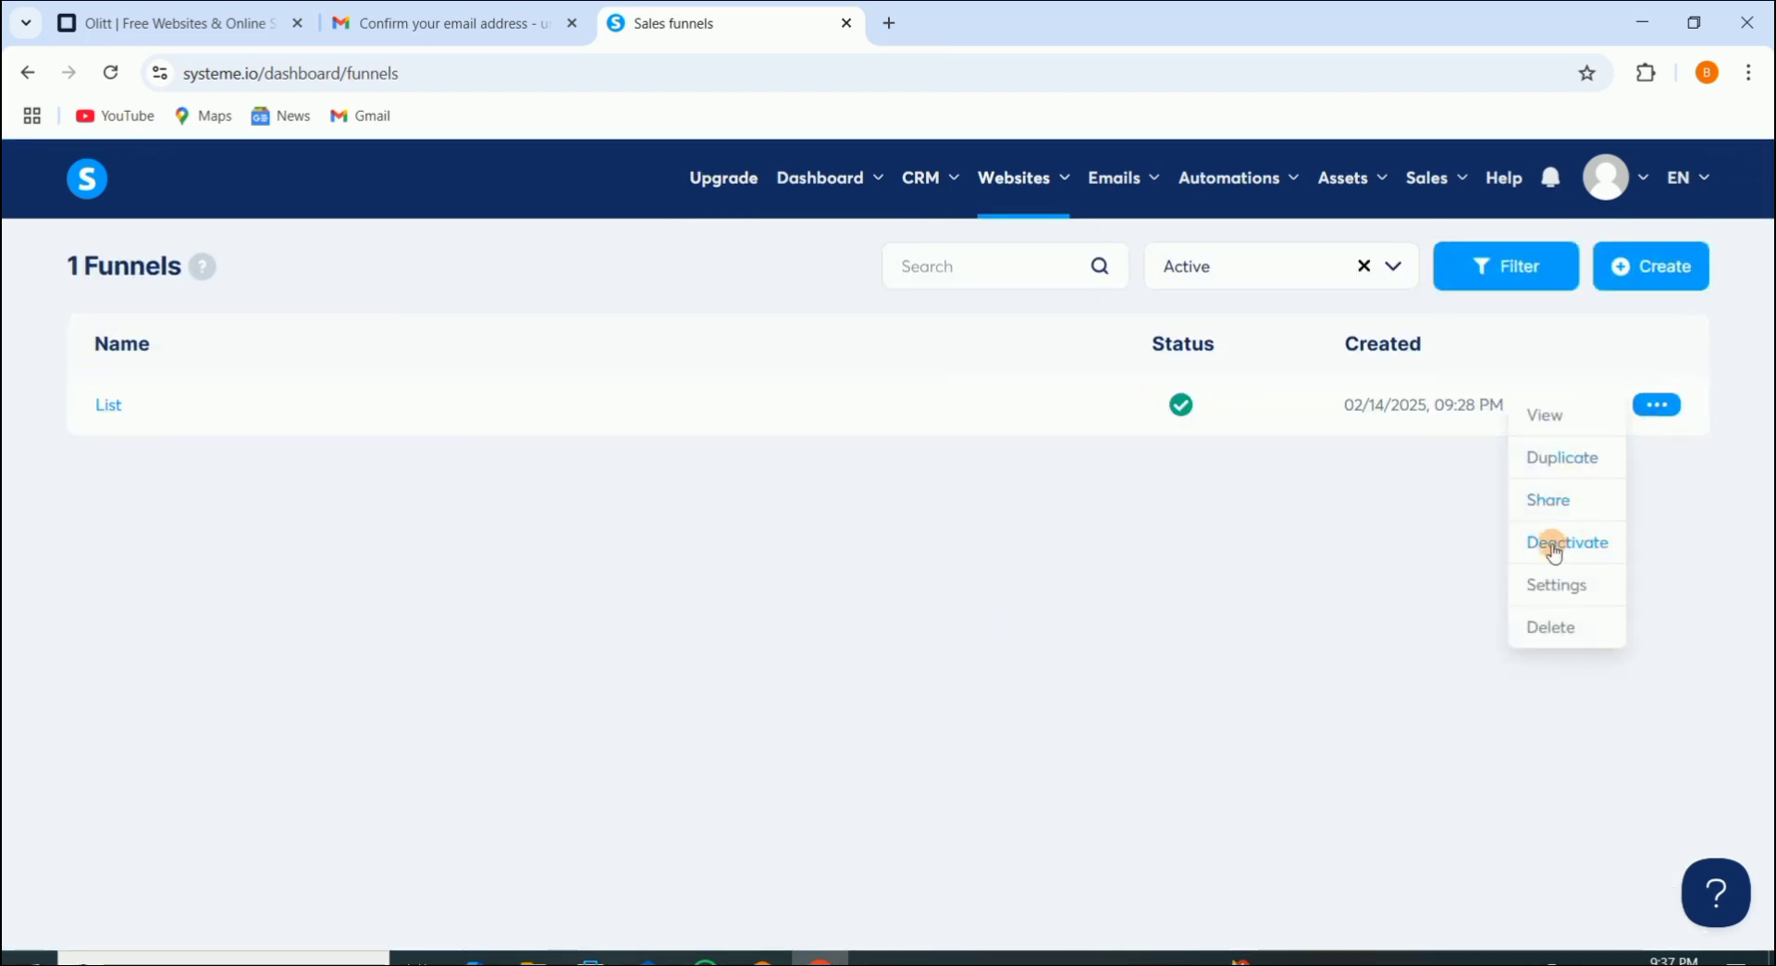
left_click(1554, 585)
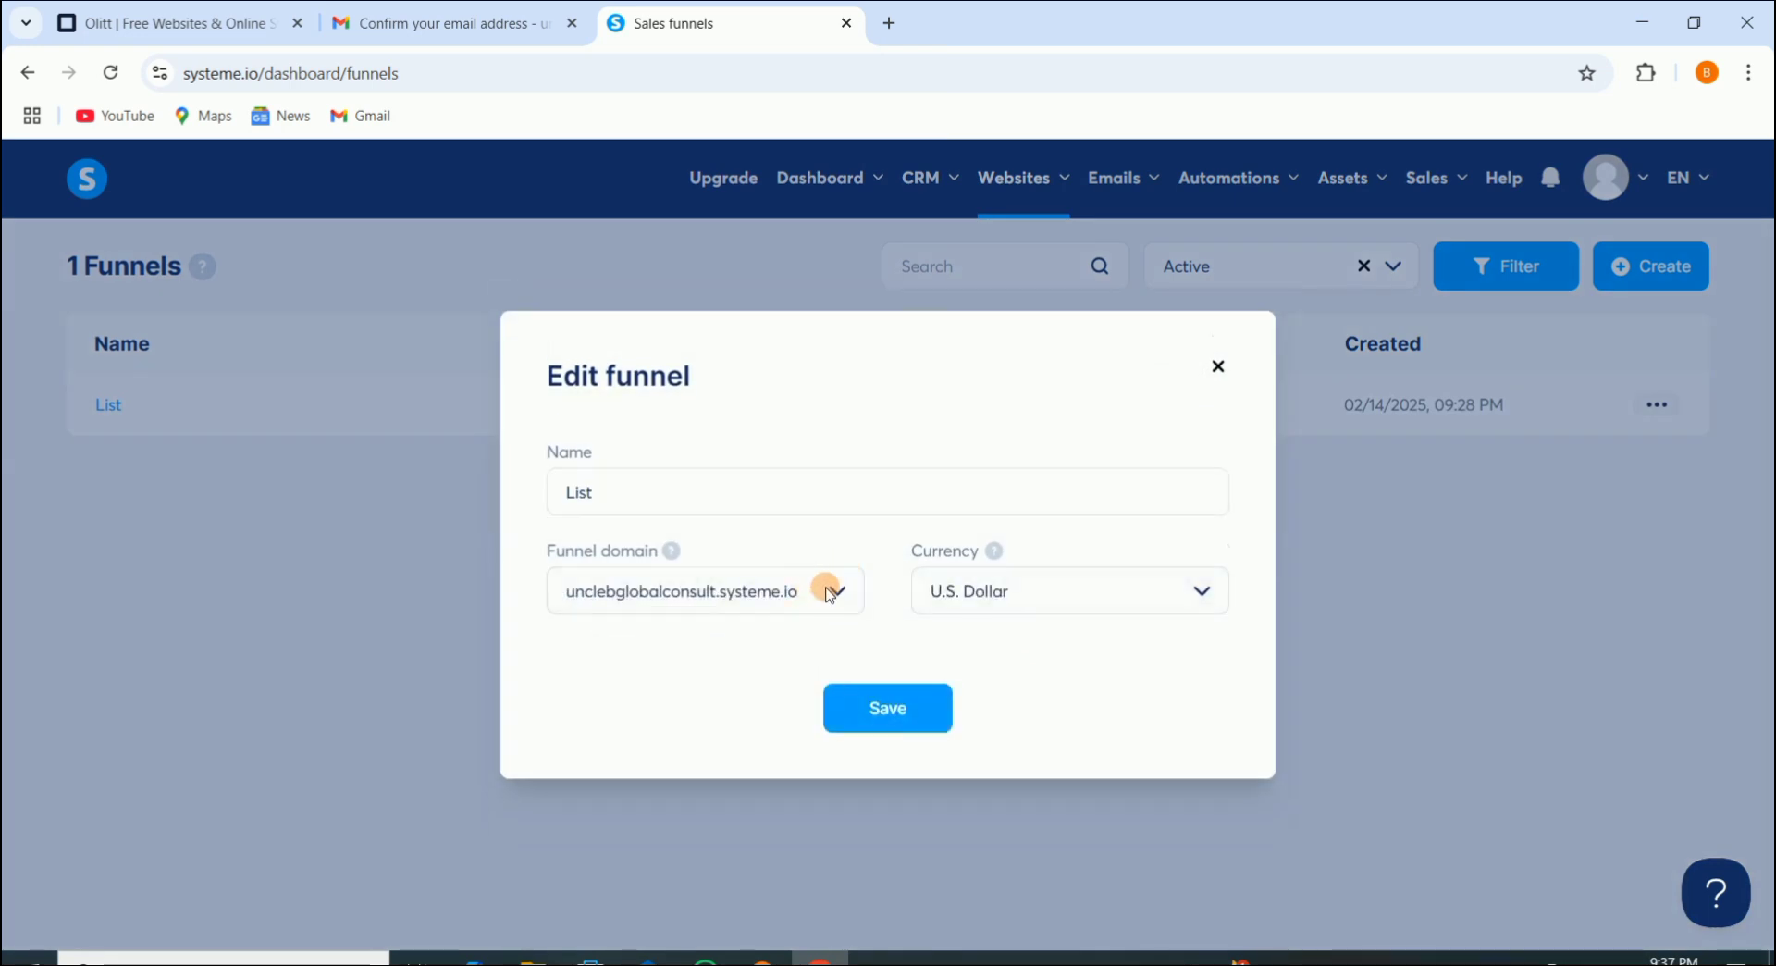
left_click(830, 592)
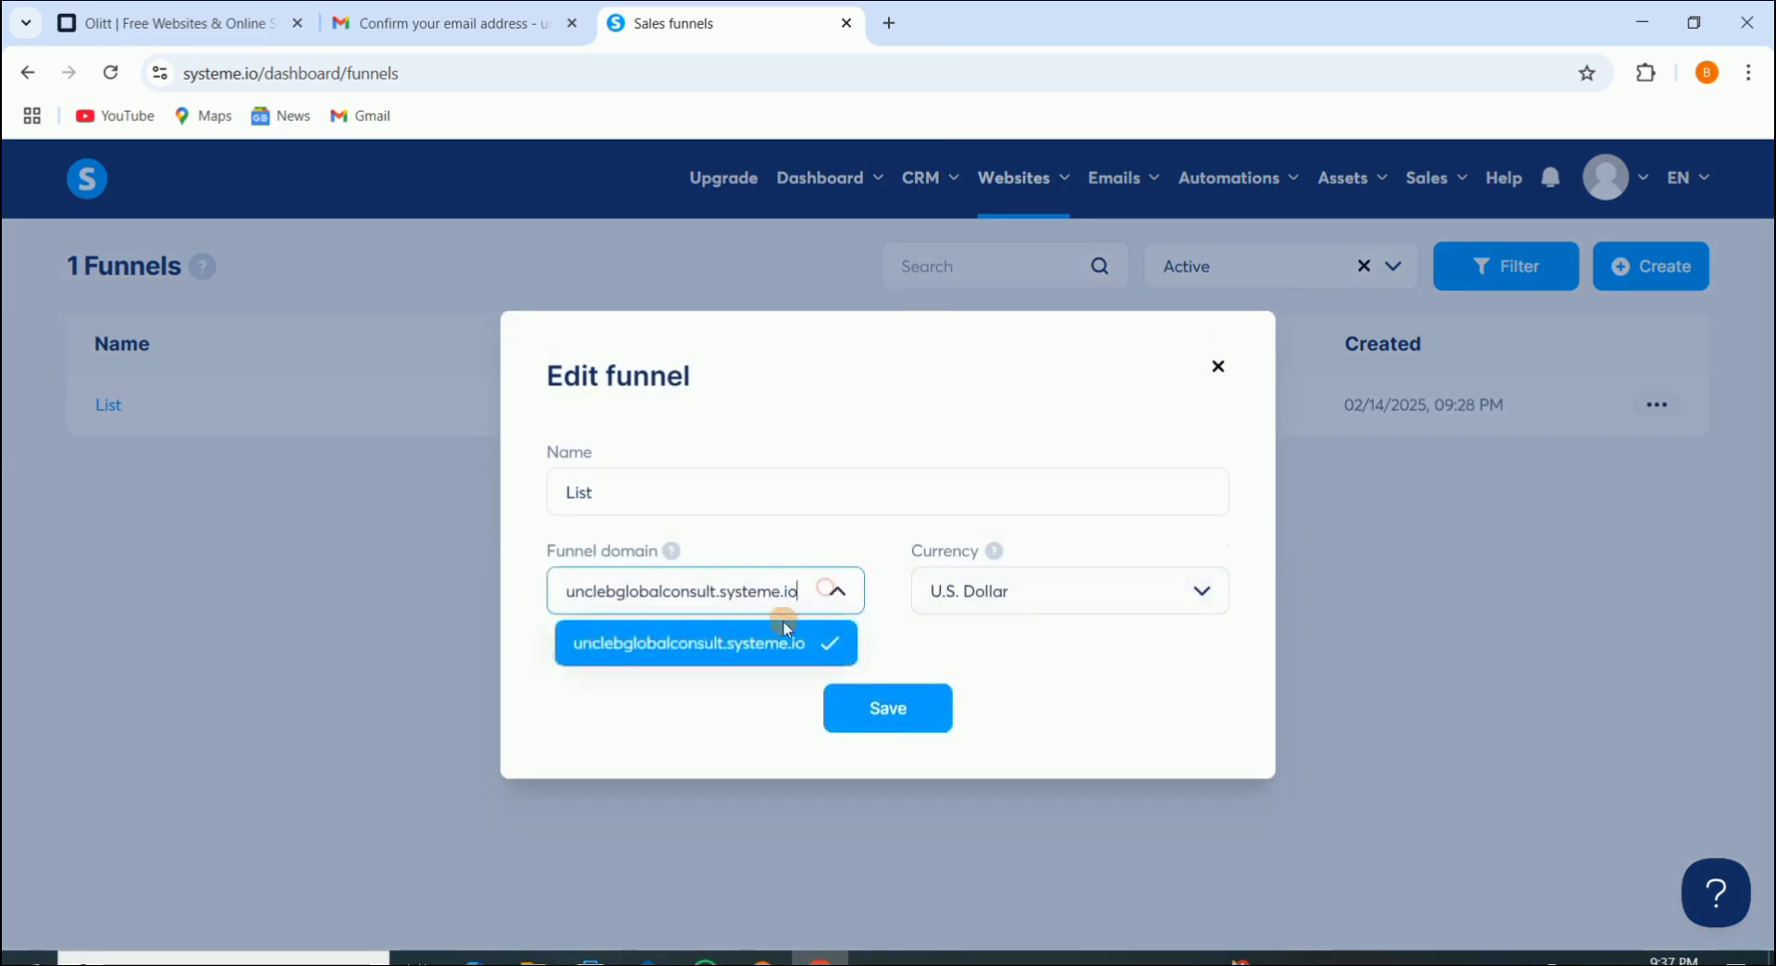
left_click(682, 732)
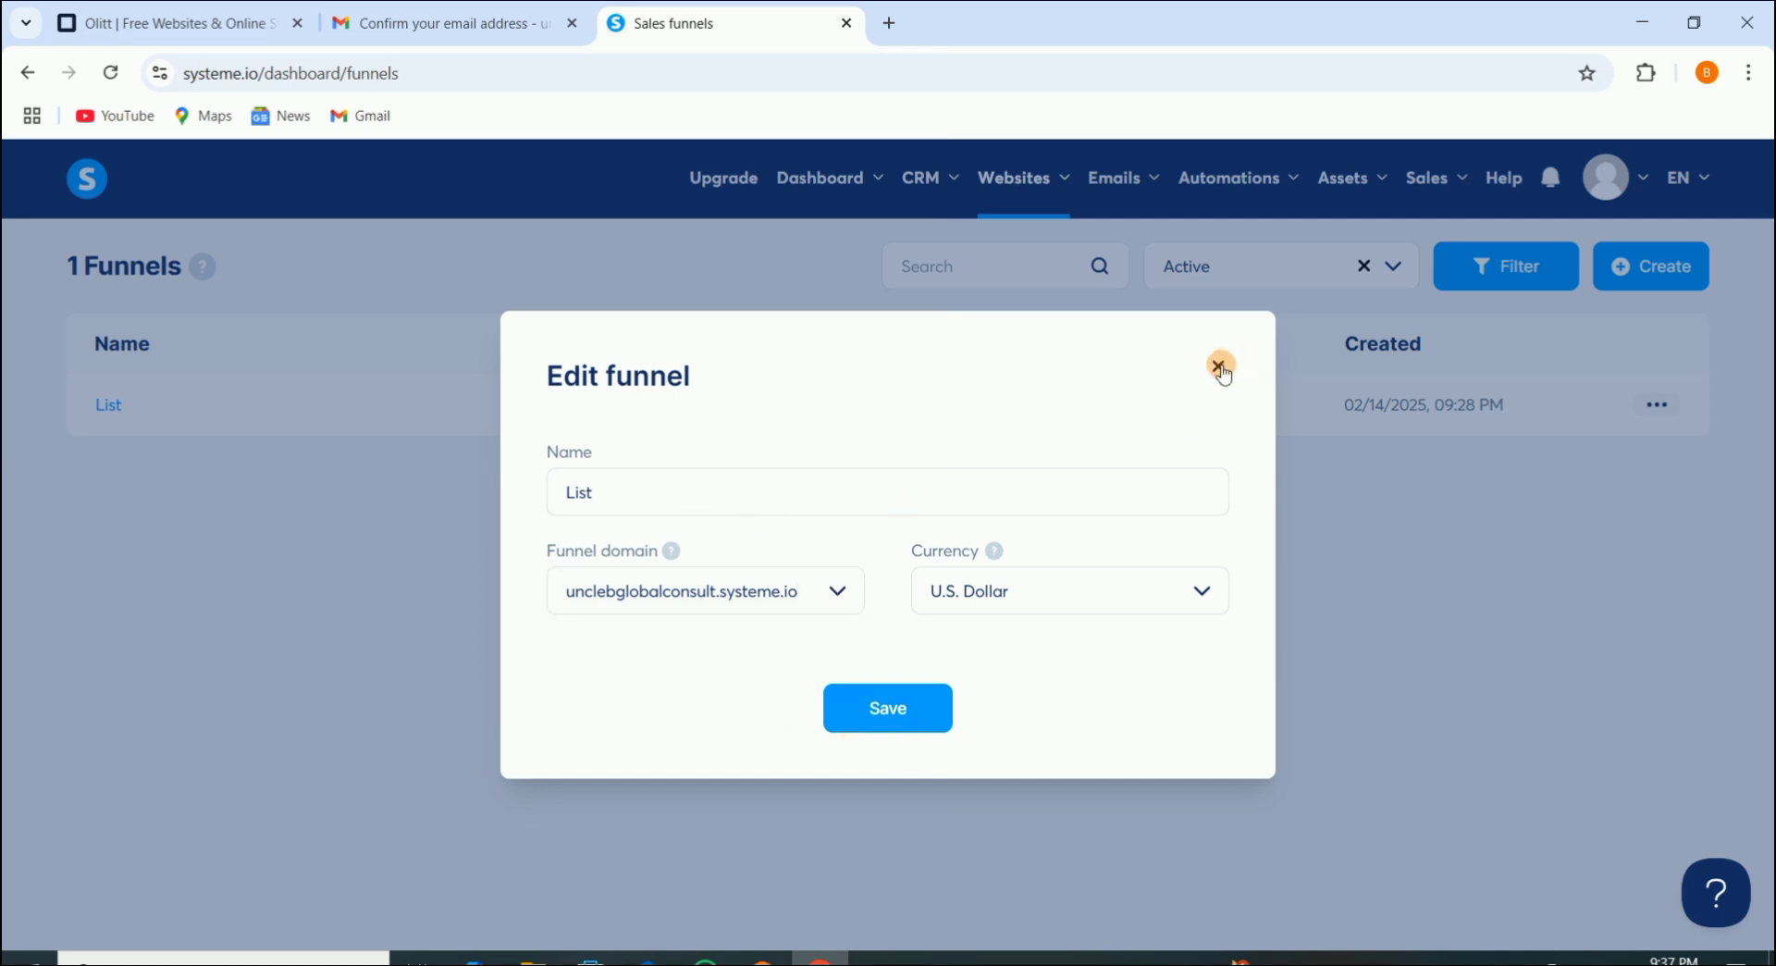
left_click(1219, 366)
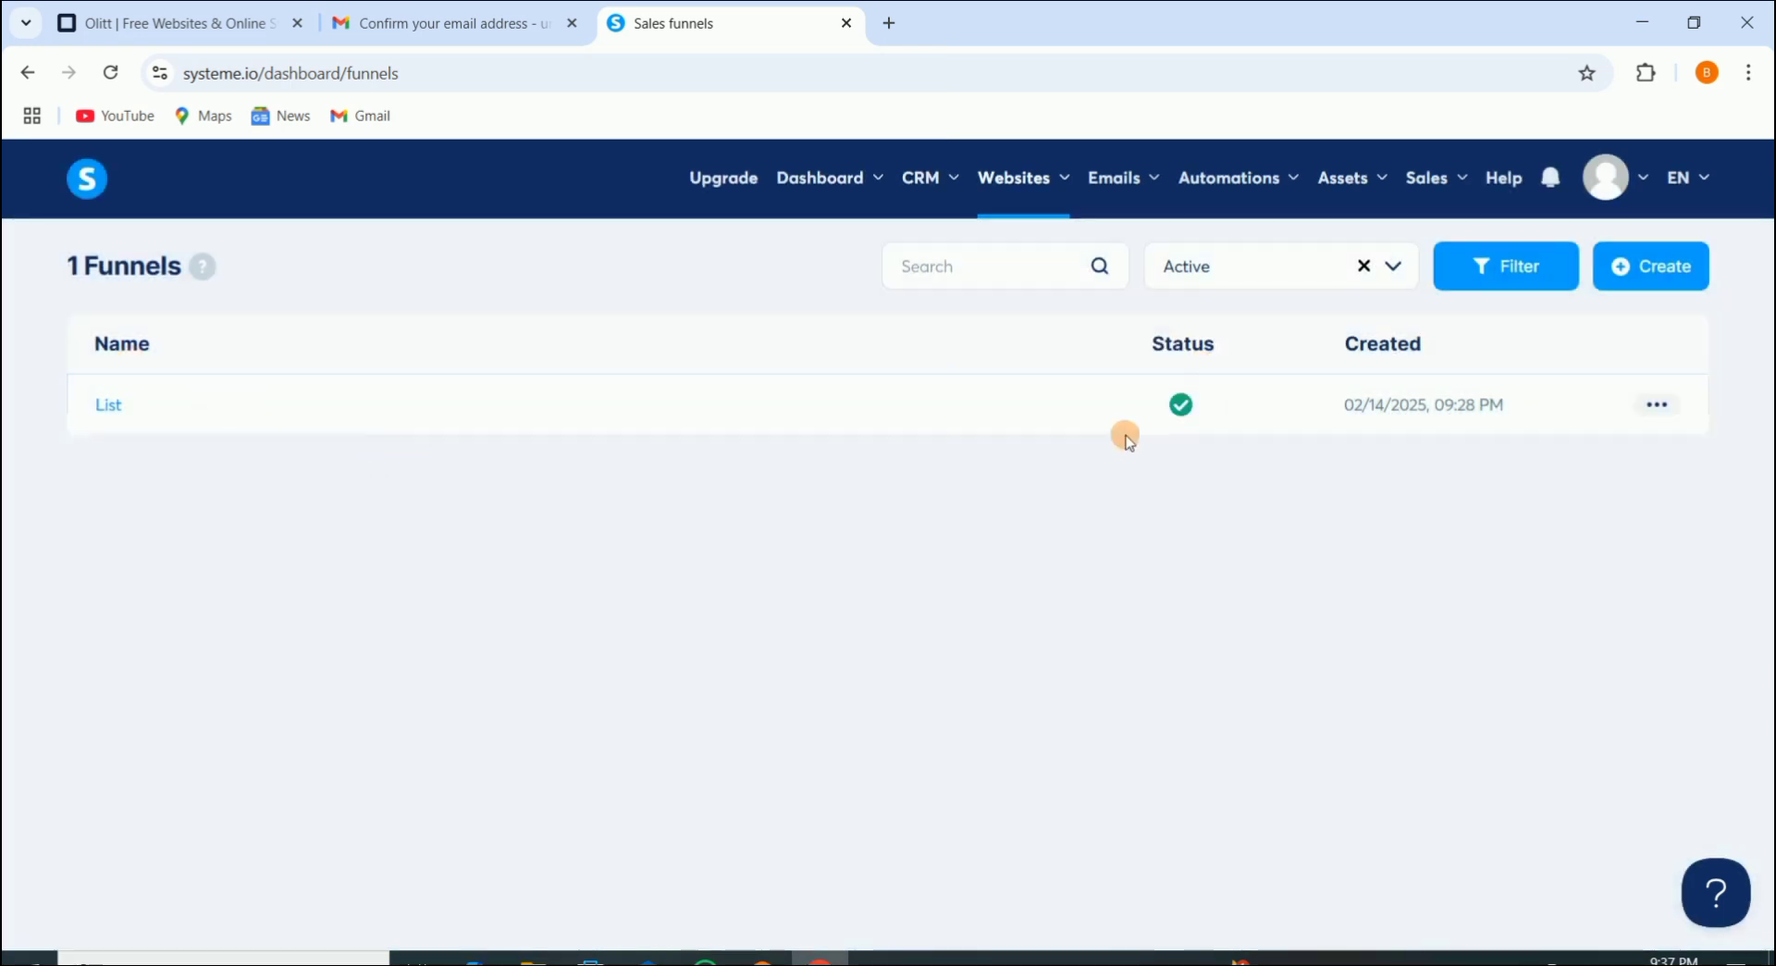